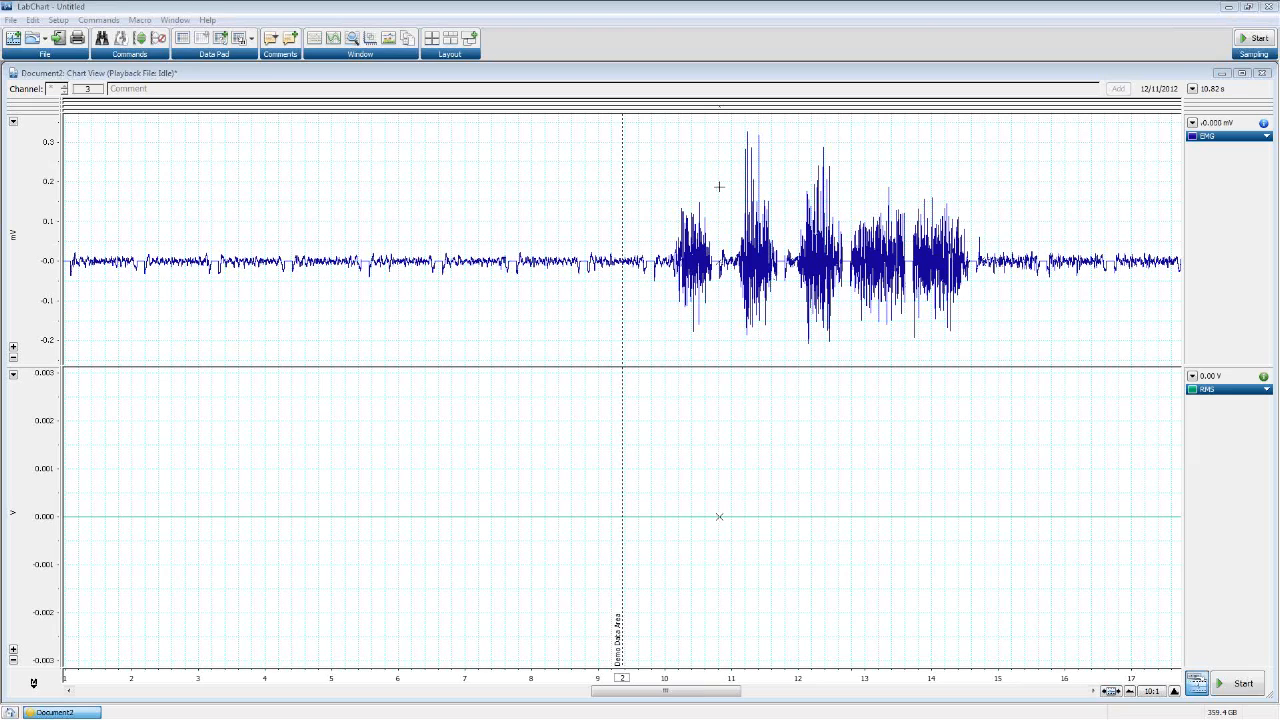
click(1226, 138)
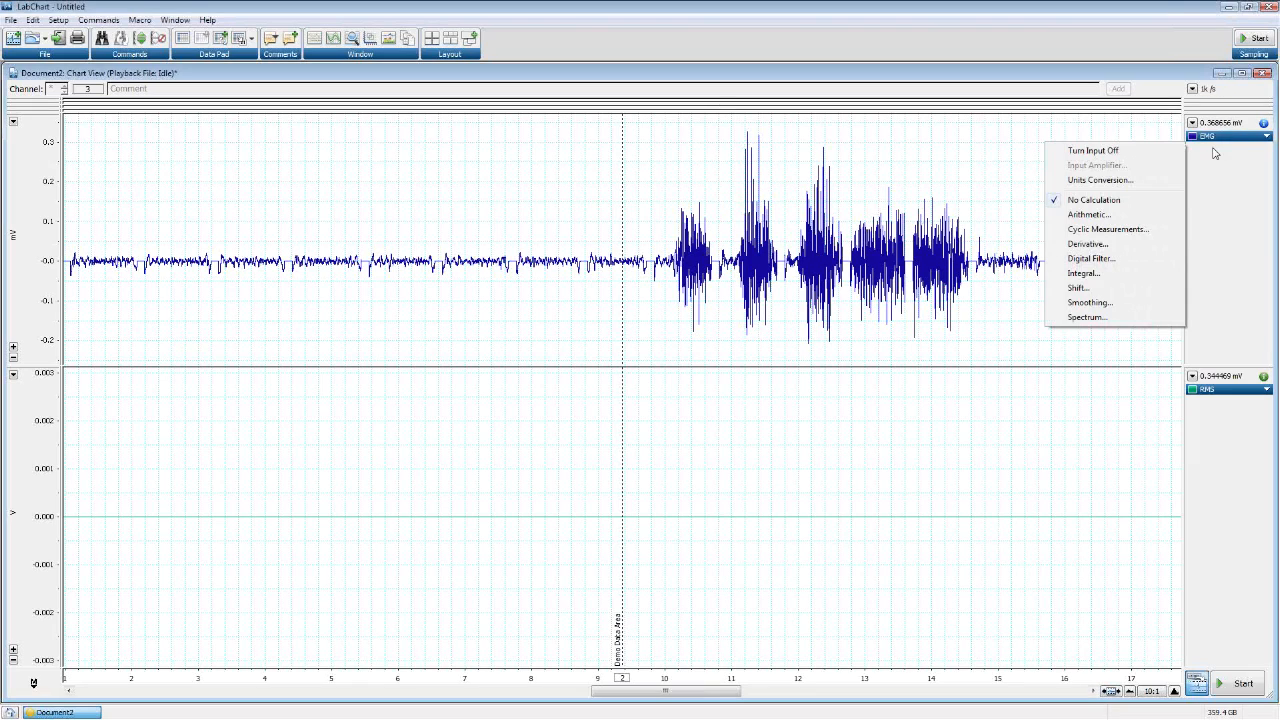
click(1231, 256)
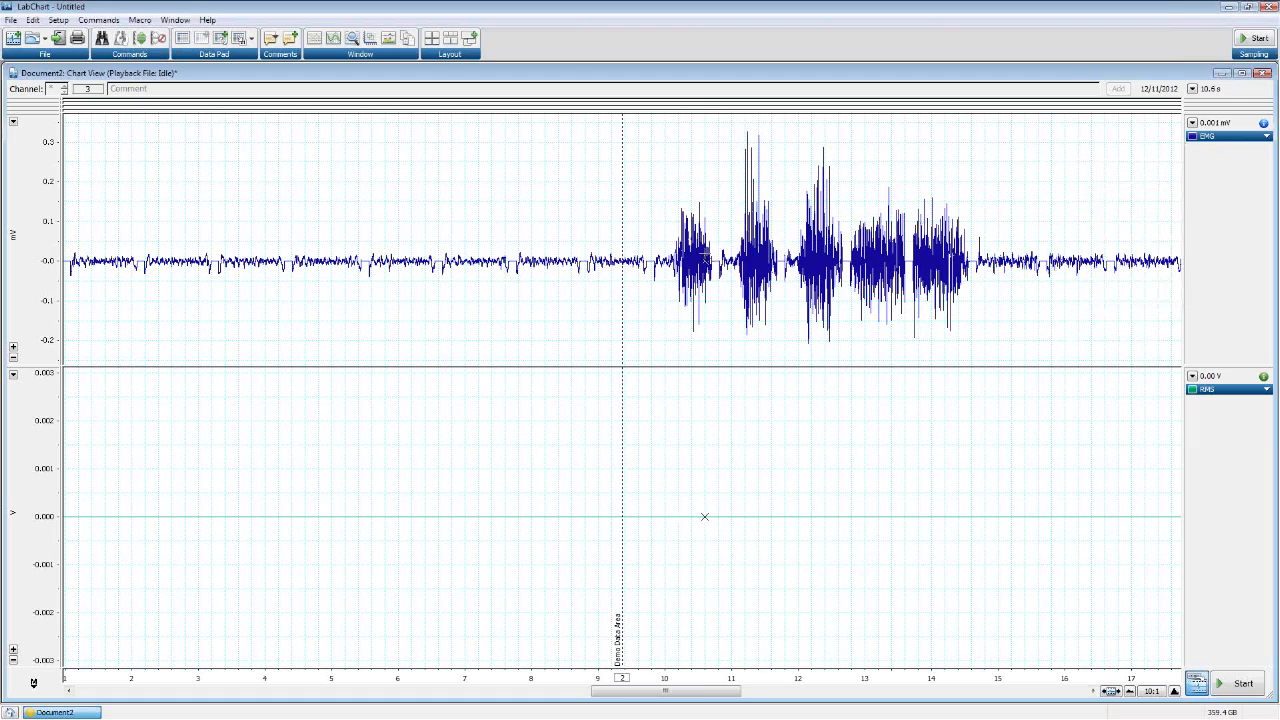
click(1211, 390)
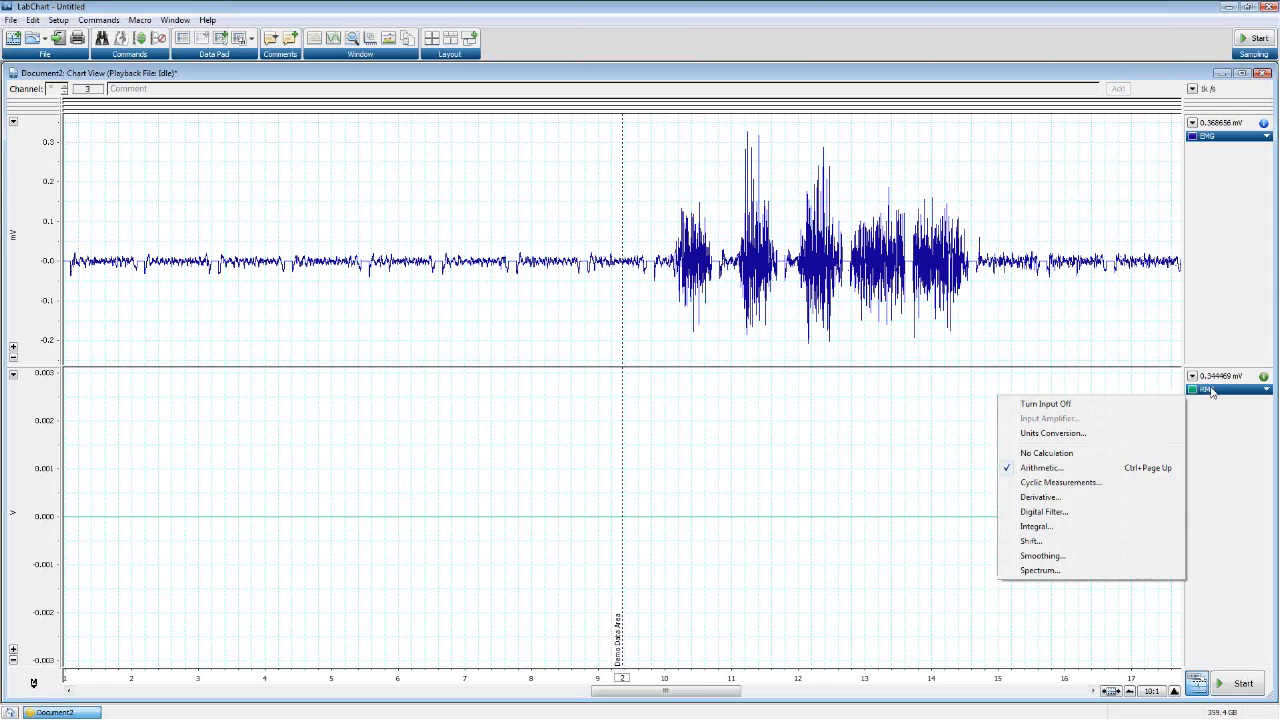
click(1100, 470)
drag(636, 198, 288, 180)
click(443, 180)
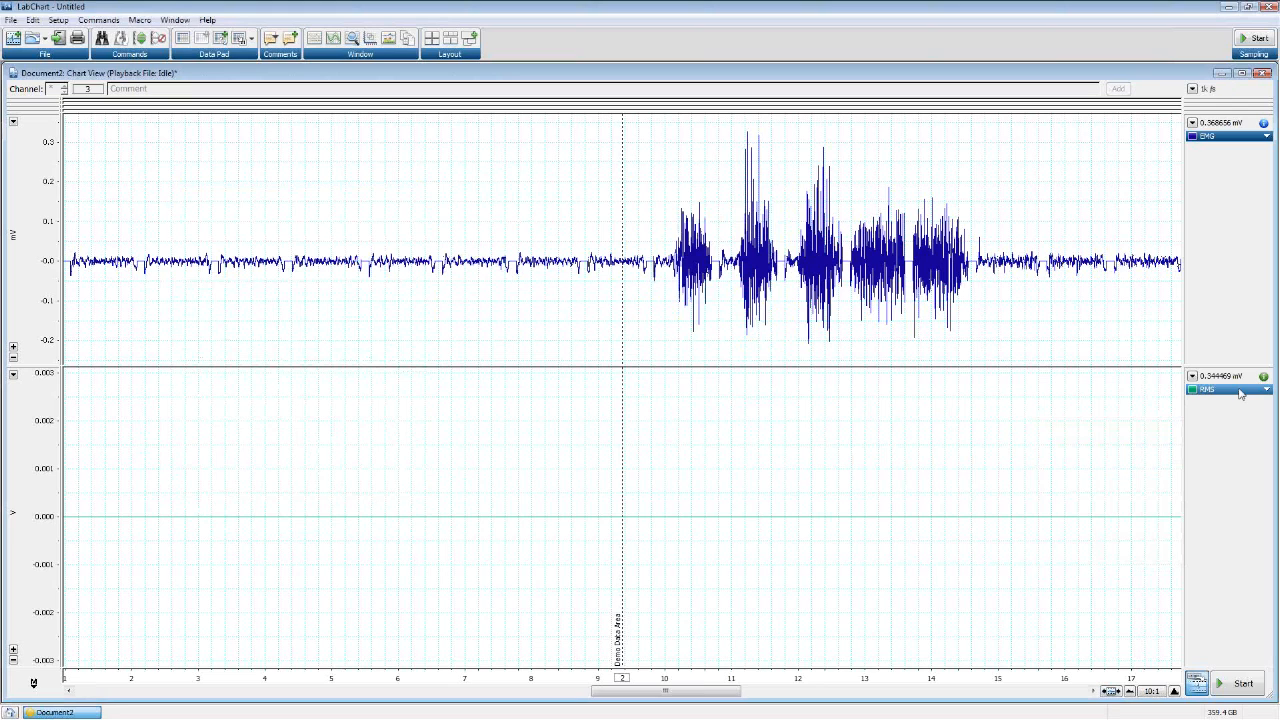
Open the Arithmetic calculation for the RMS channel and replace the default formula with Ch5, the EMG channel
click(1240, 391)
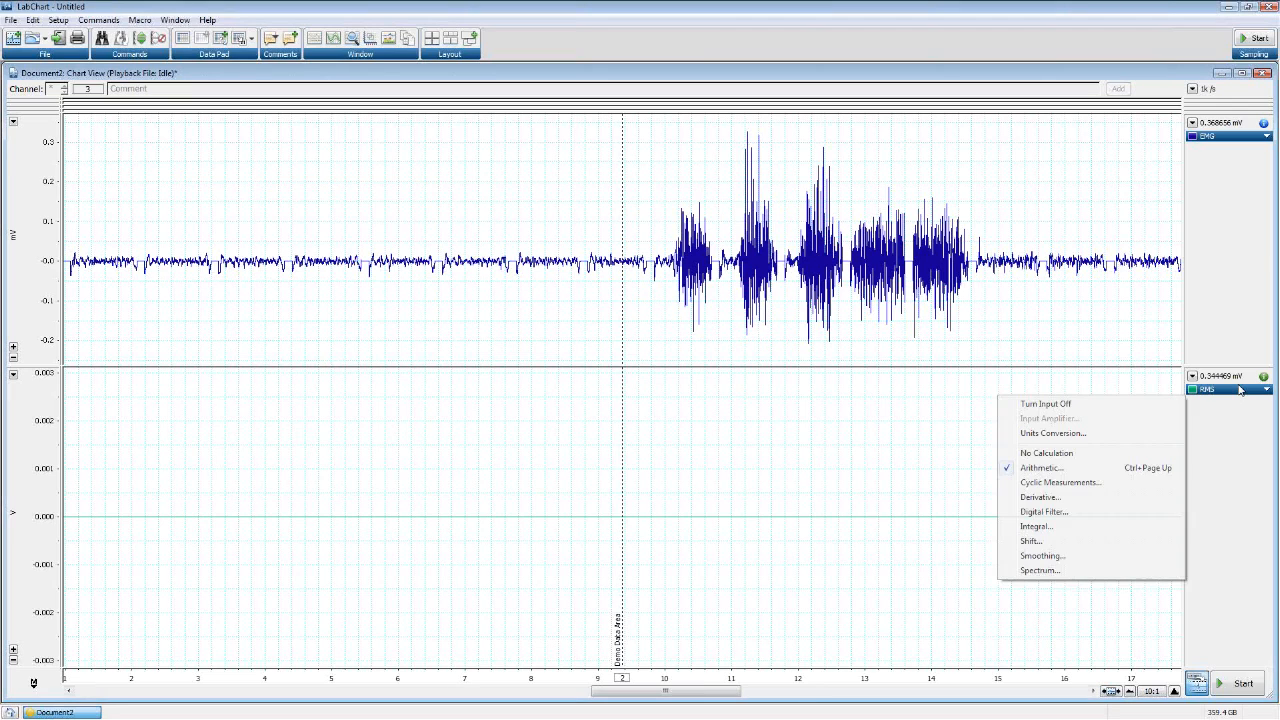
click(1062, 468)
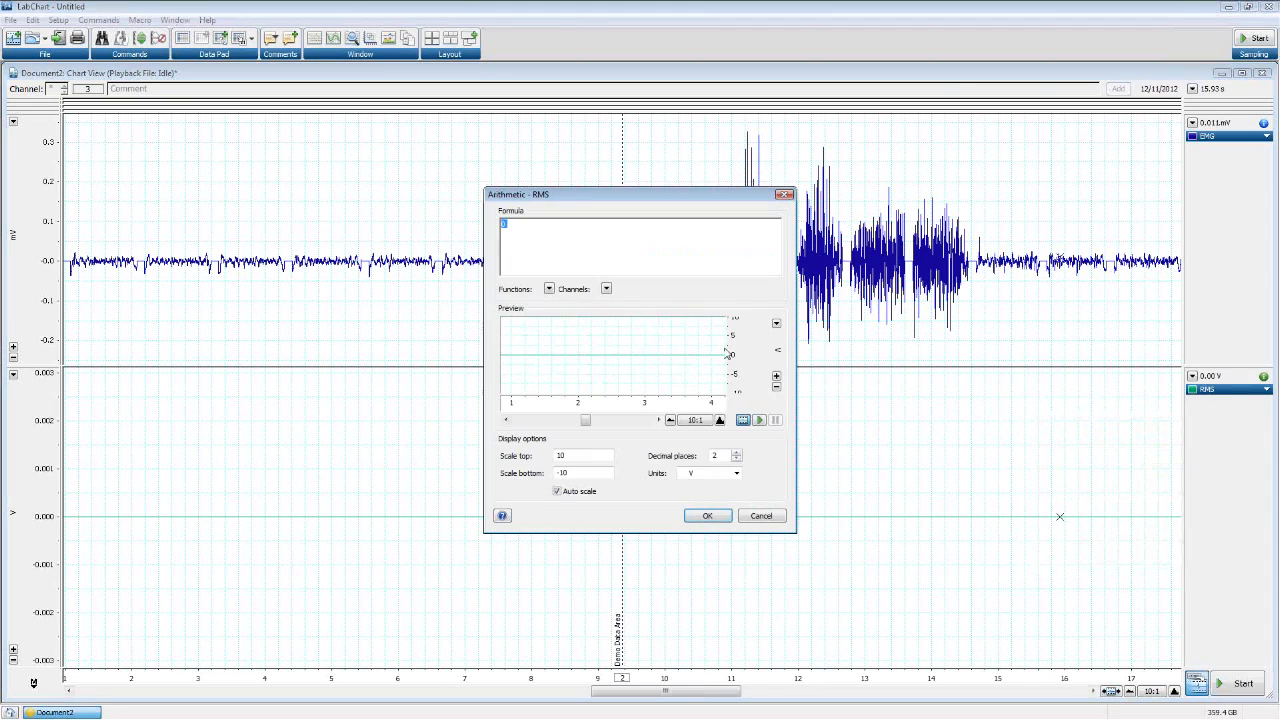
key(BackSpace)
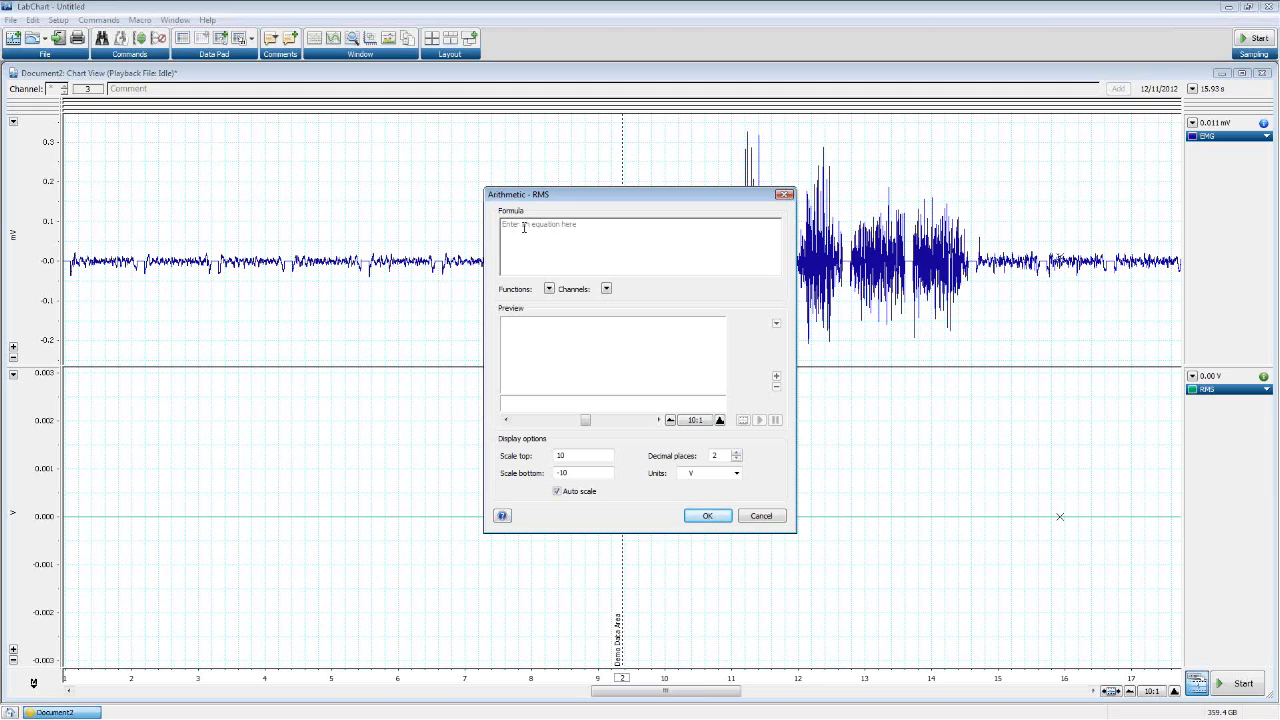
click(605, 289)
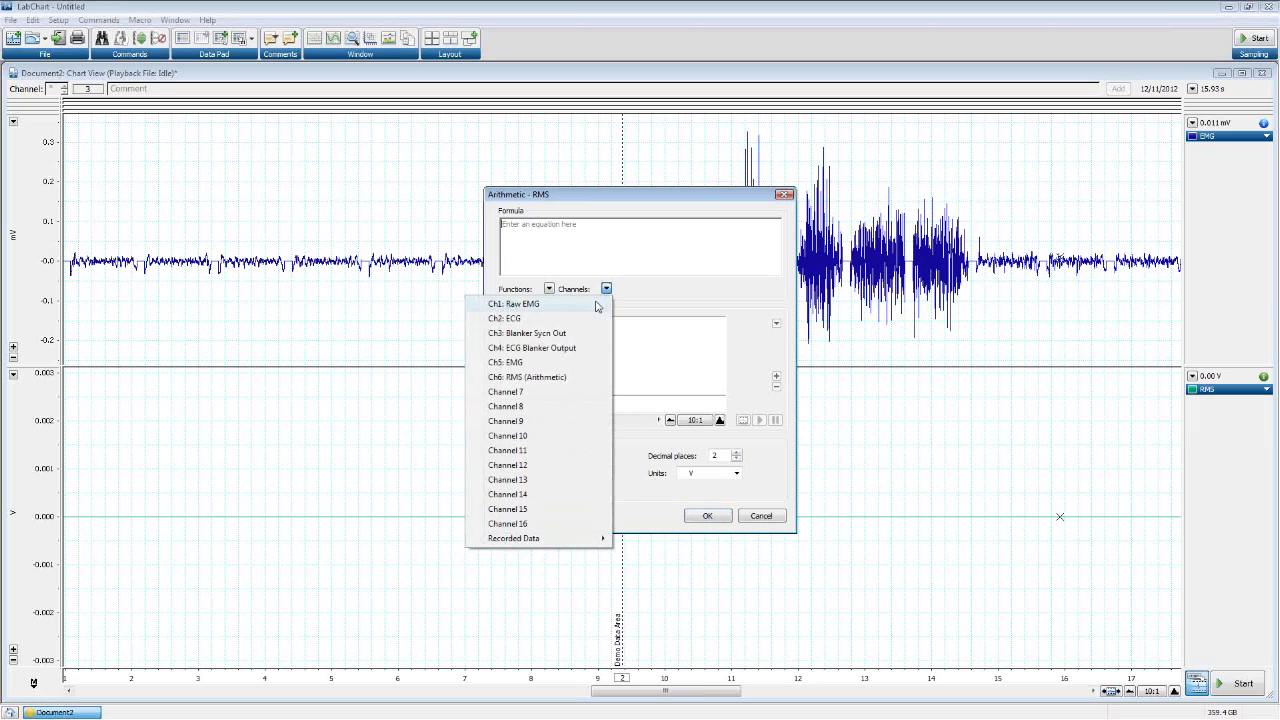
click(544, 366)
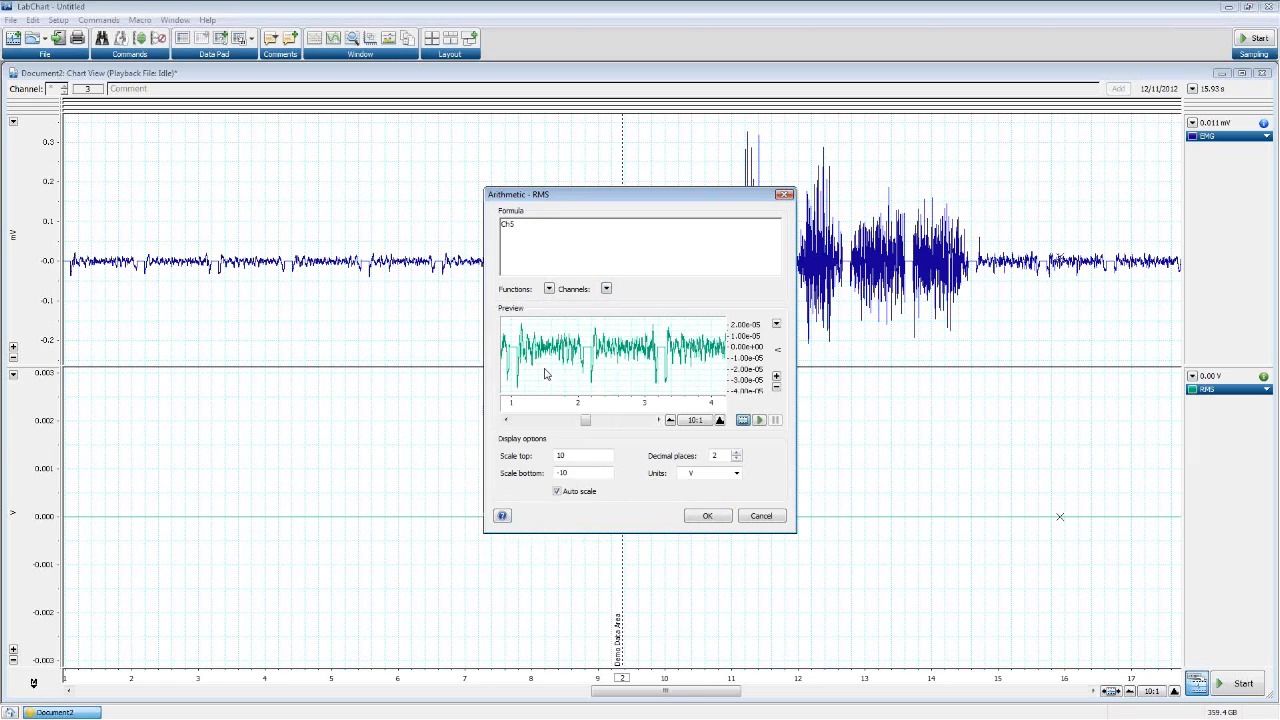
Compress the calculation preview horizontally to 100:1 and auto scale its vertical axis
click(670, 420)
click(670, 420)
click(670, 420)
drag(596, 421, 614, 420)
click(777, 324)
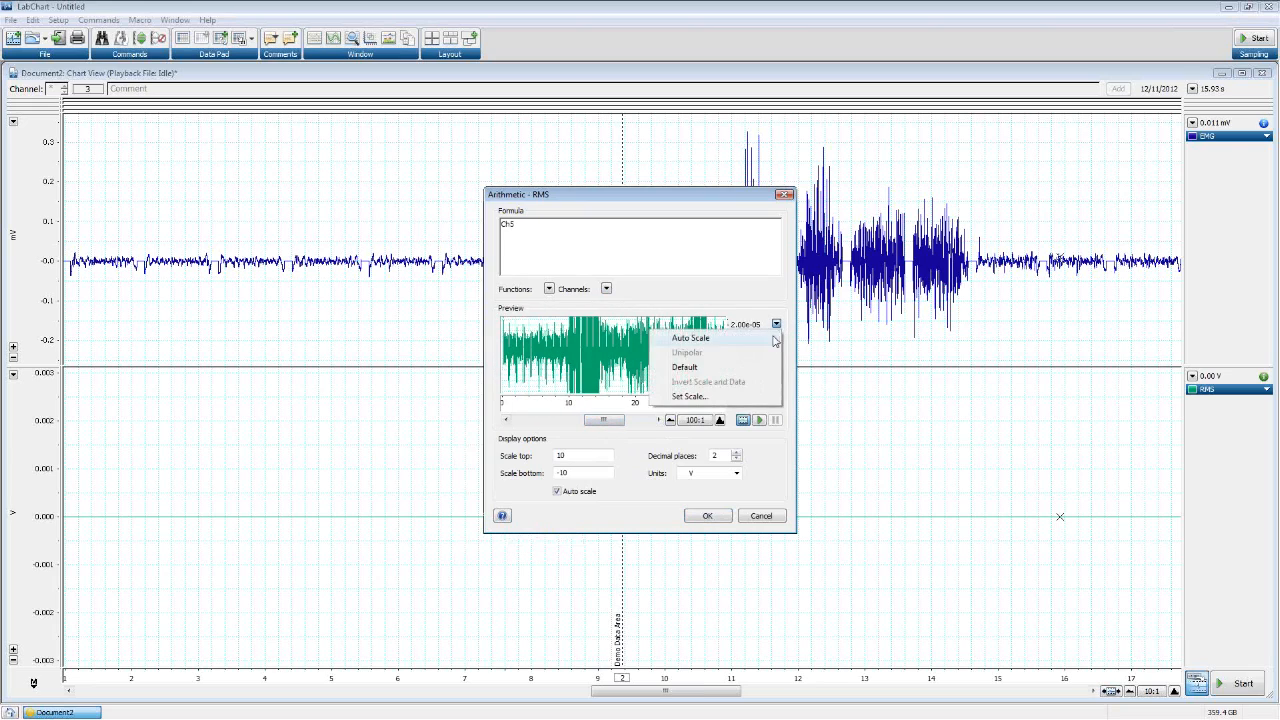
click(760, 340)
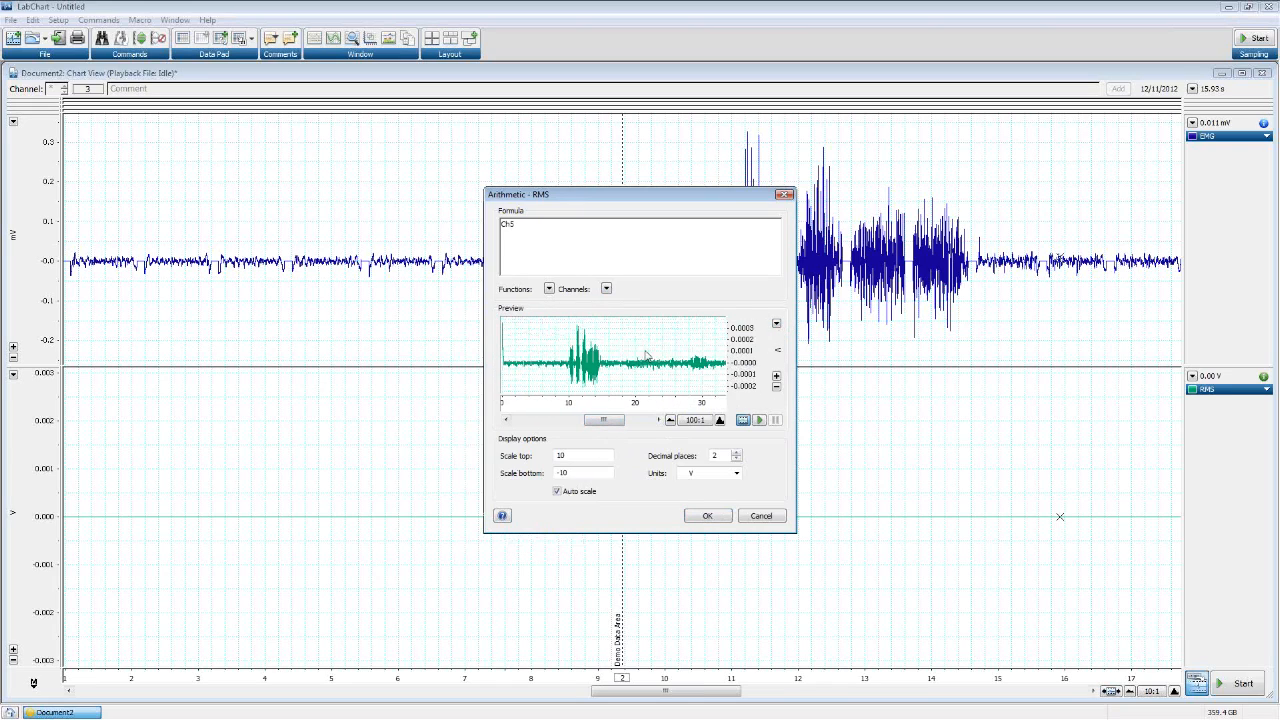
Try subtracting channel 1 from channel 5 with the formula Ch5-ch1, and clear the equation
click(535, 242)
text(-ch)
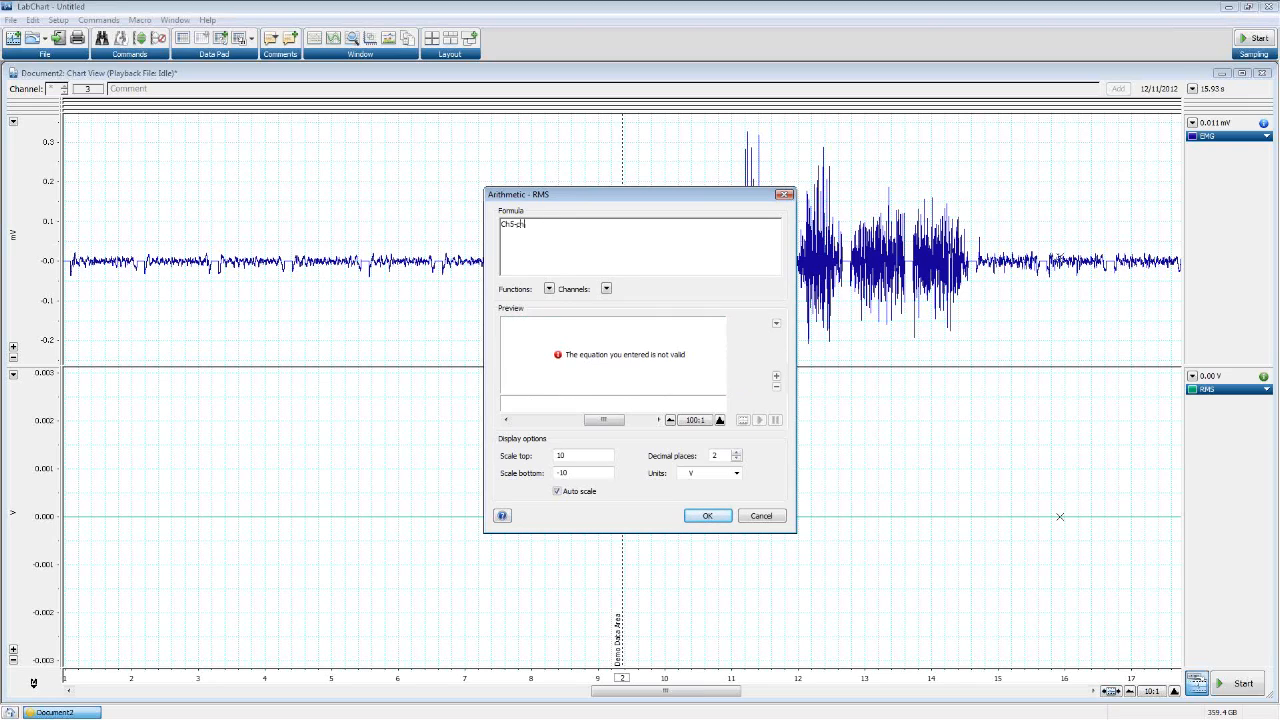
text(1)
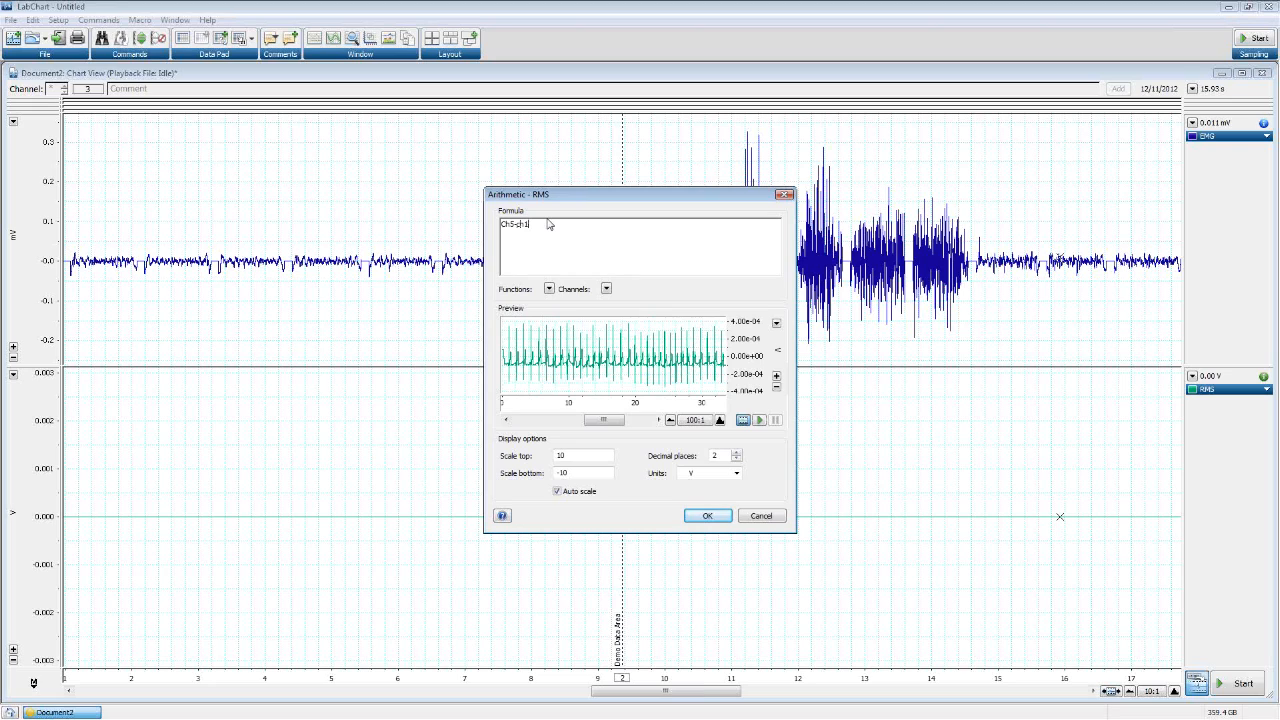
key(BackSpace)
key(BackSpace)
key(BackSpace)
key(BackSpace)
key(BackSpace)
key(BackSpace)
key(BackSpace)
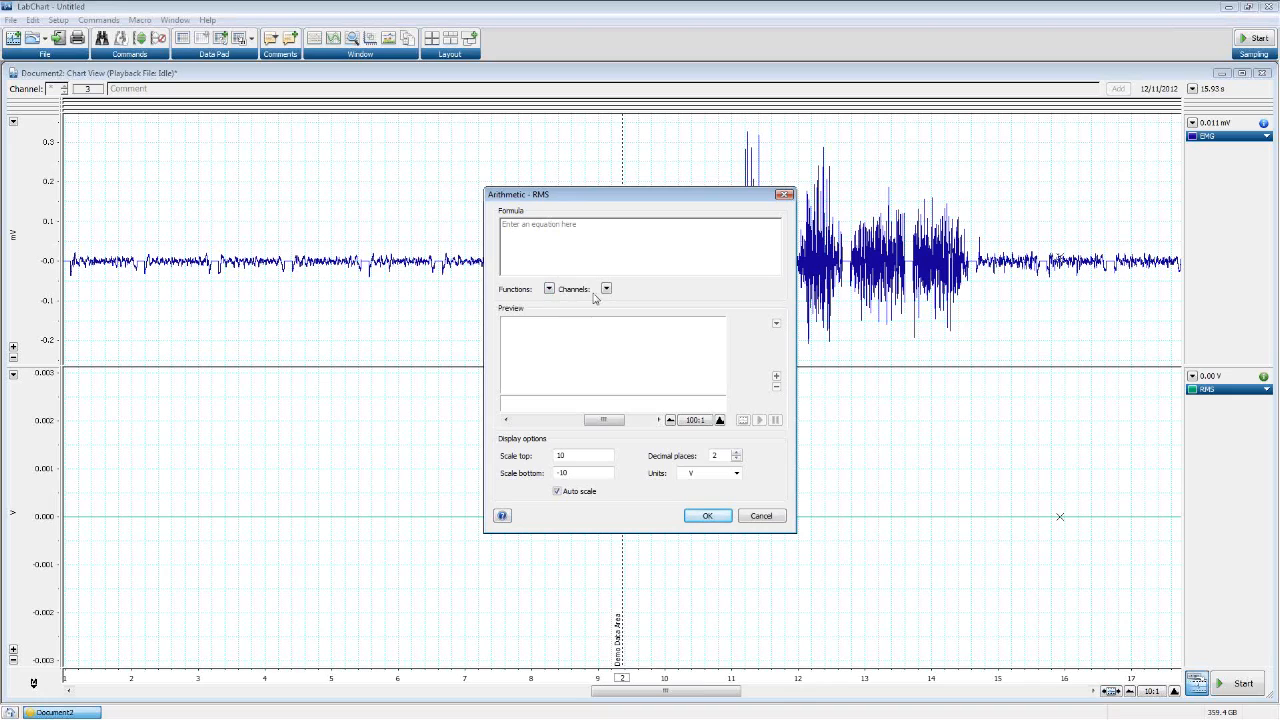
Look through the arithmetic functions available for the formula, including the Math, Trig, Logs and Noise groups
click(549, 289)
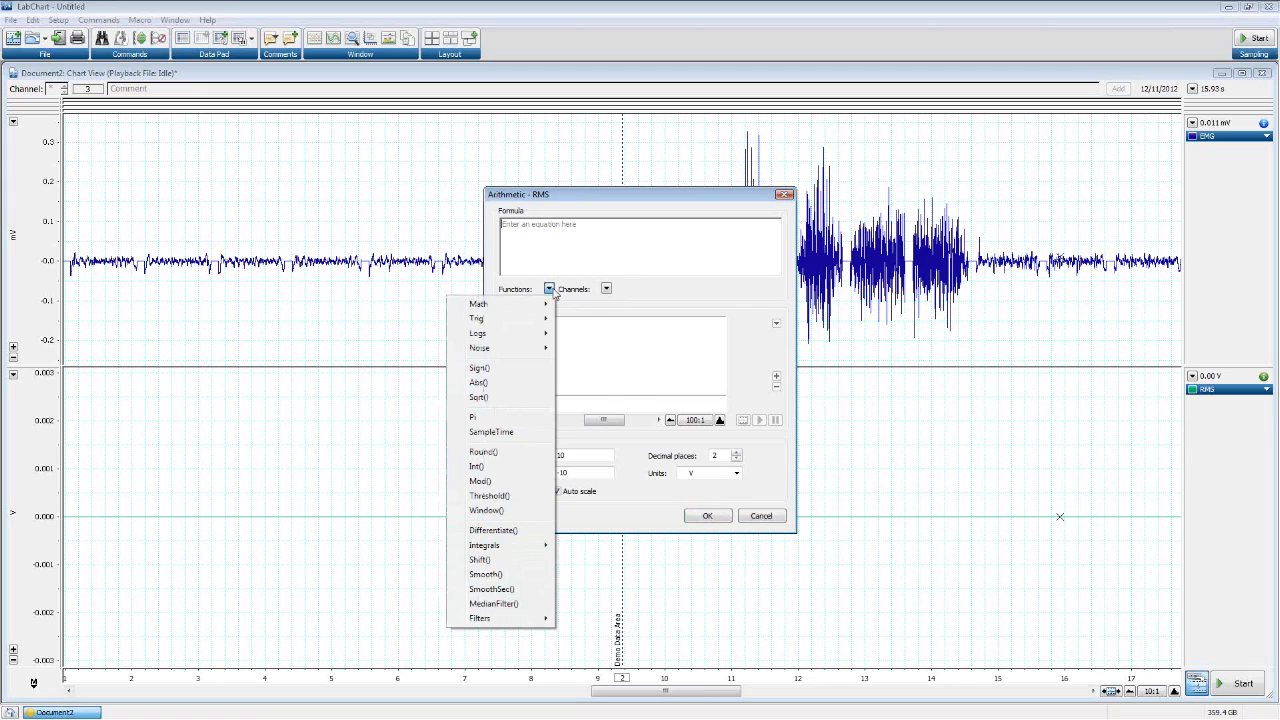
mouse_move(543, 305)
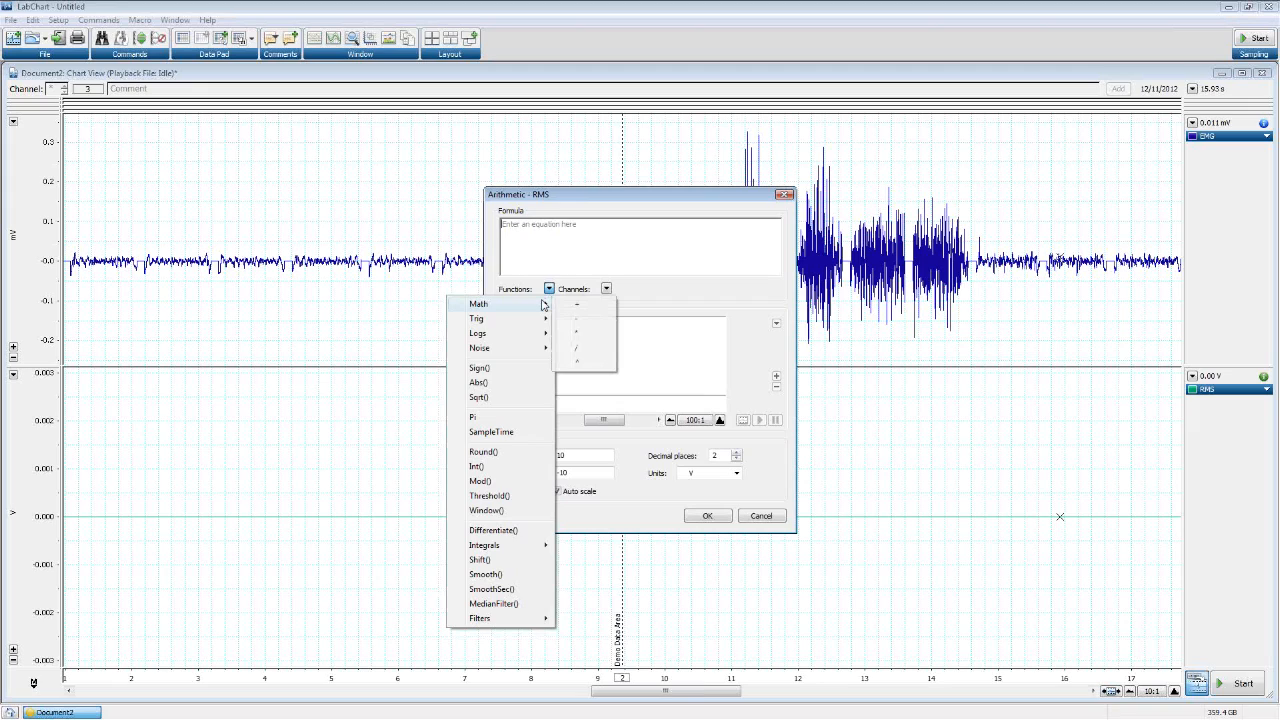
mouse_move(531, 328)
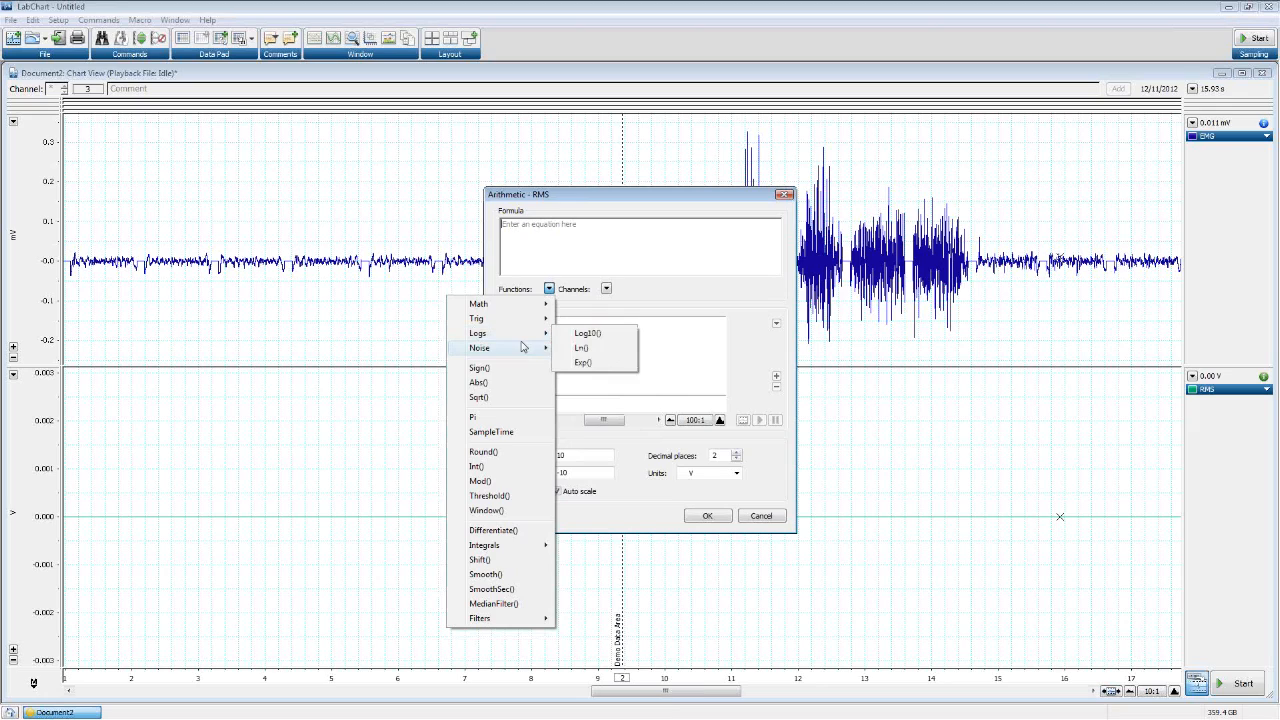
mouse_move(519, 354)
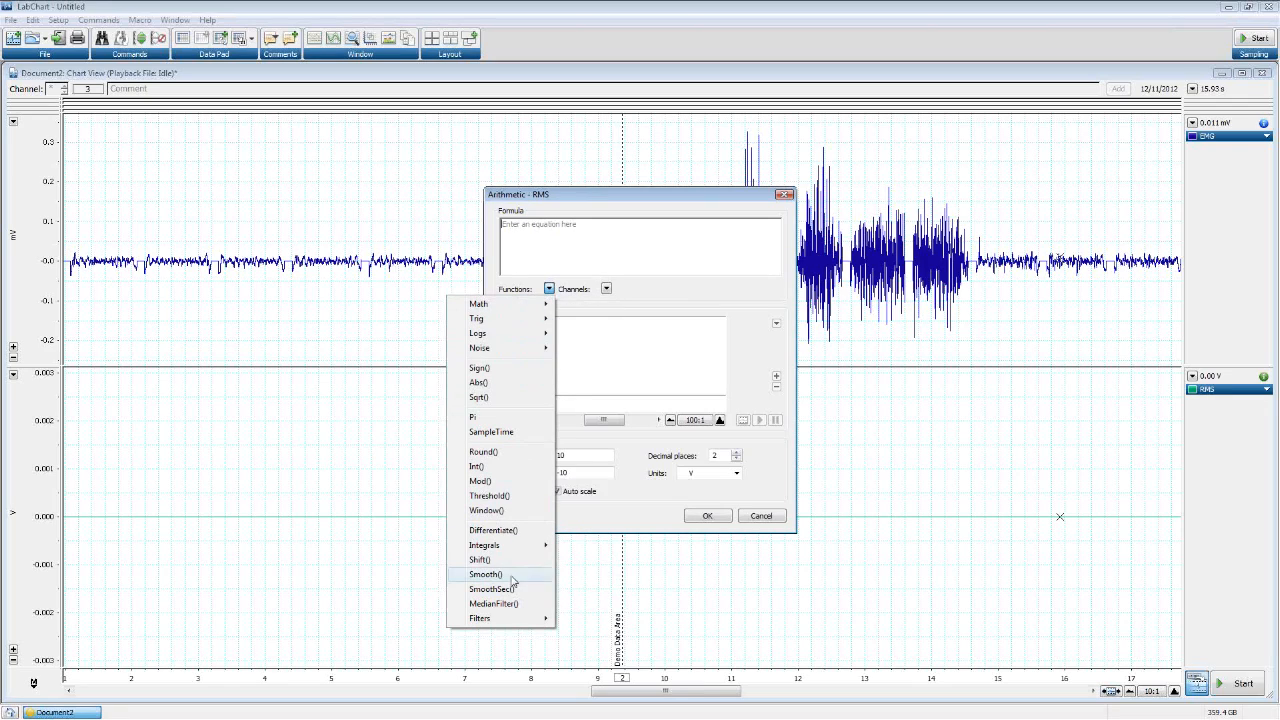
click(625, 526)
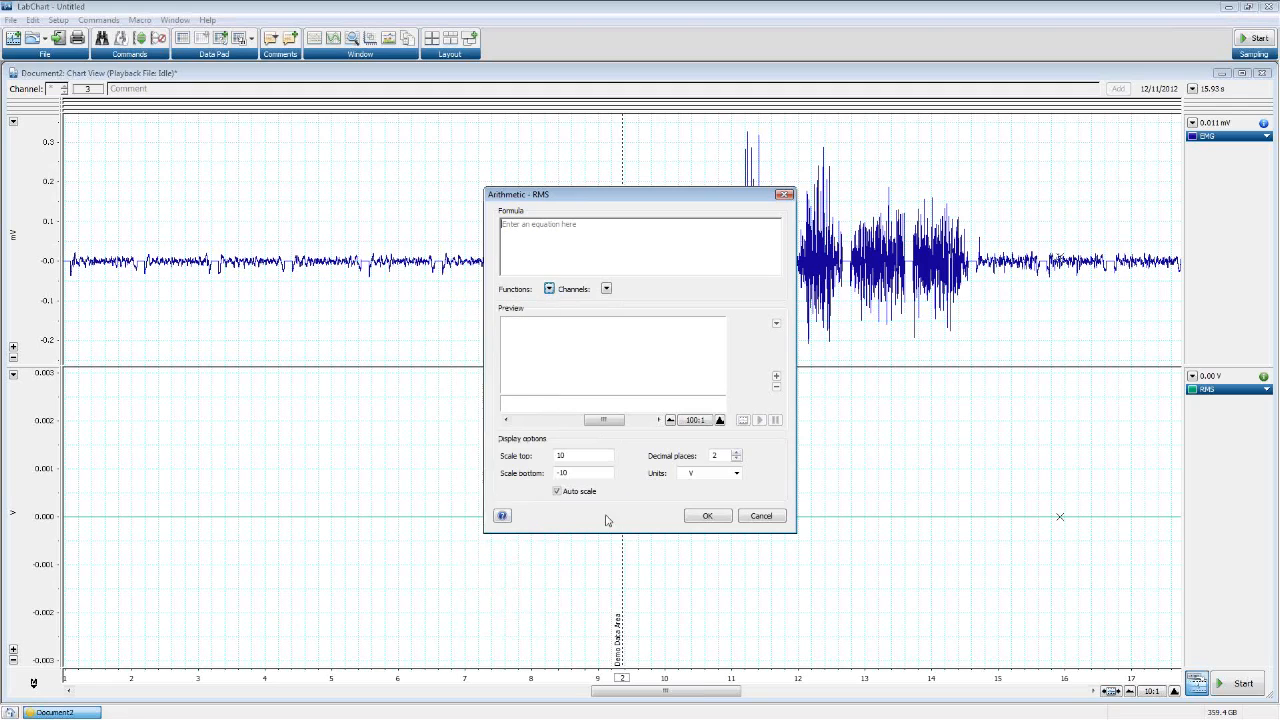
Read the help topic on Arithmetic Functions down to the Differentiate entry, and close the help
click(503, 518)
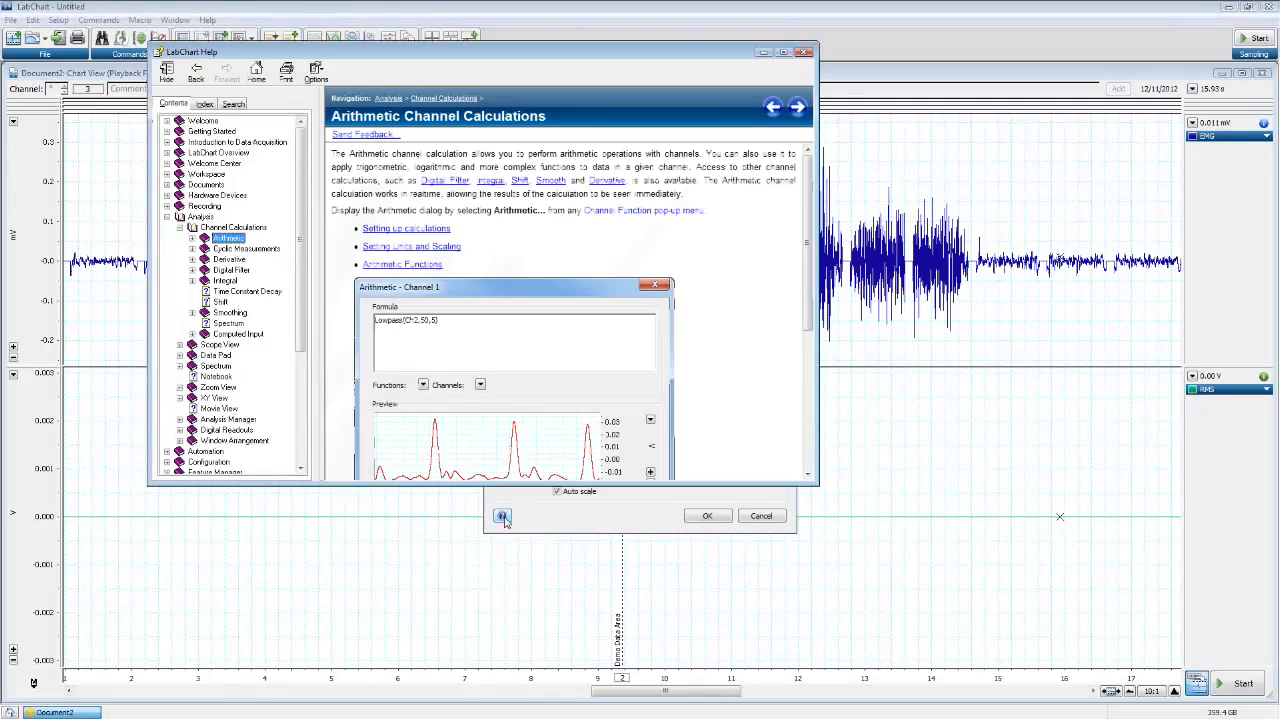
click(416, 264)
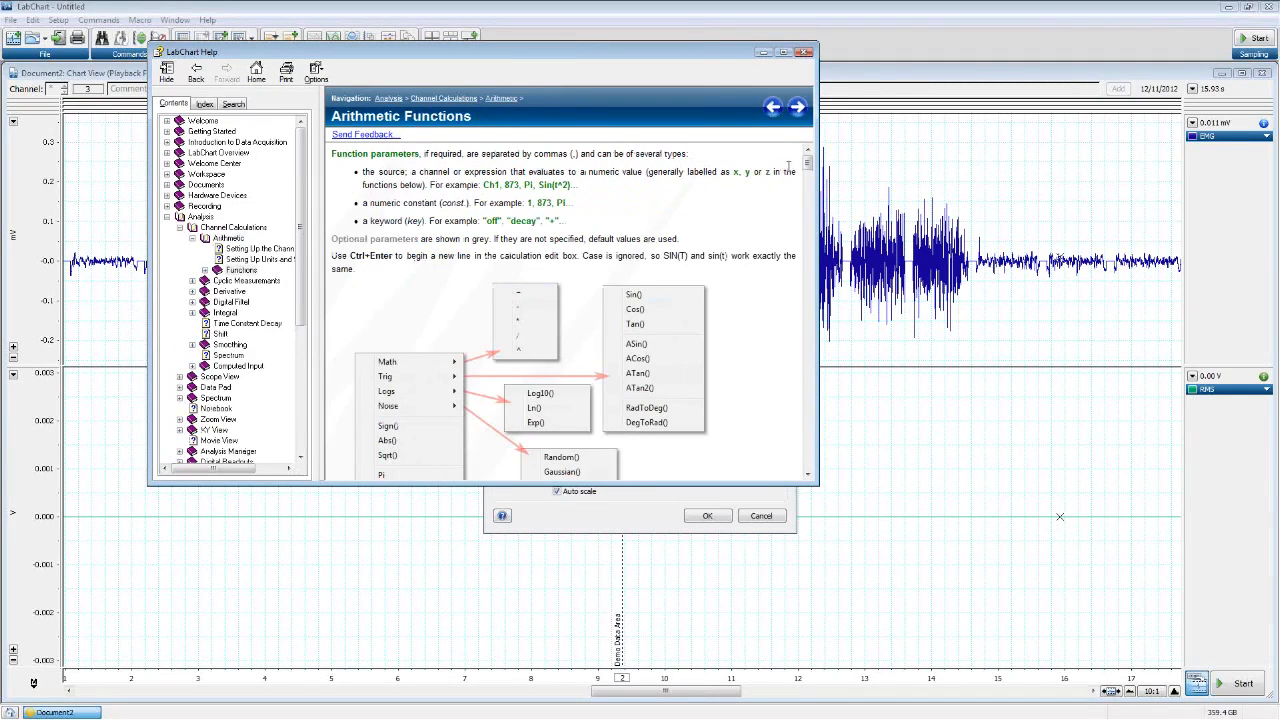
drag(806, 172, 807, 271)
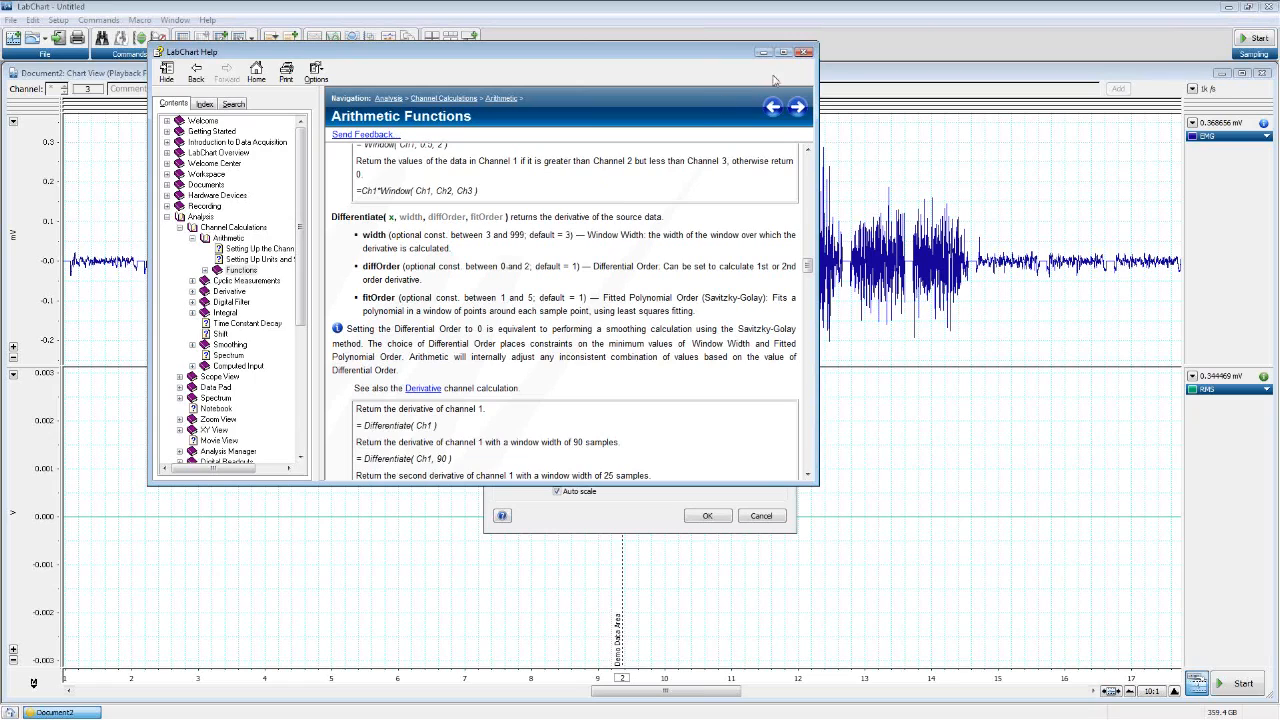
click(804, 51)
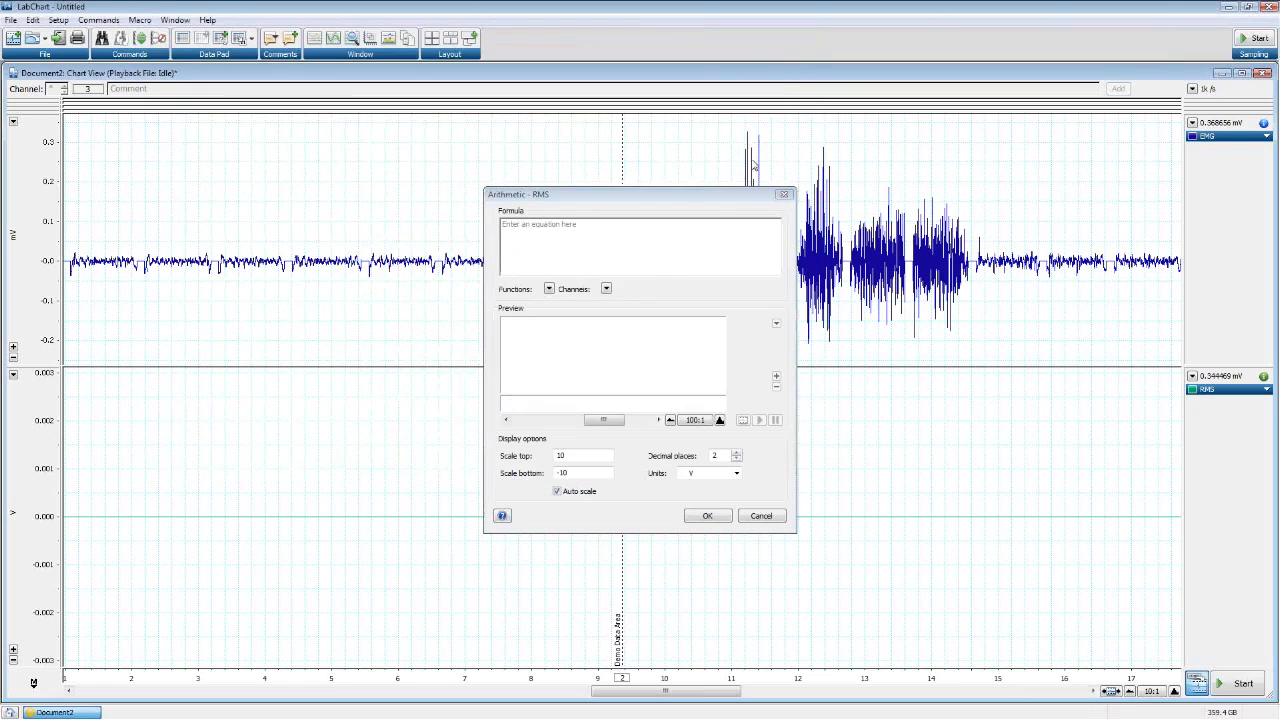
Insert the Threshold() function into the empty formula and check which parameters it requires
click(549, 289)
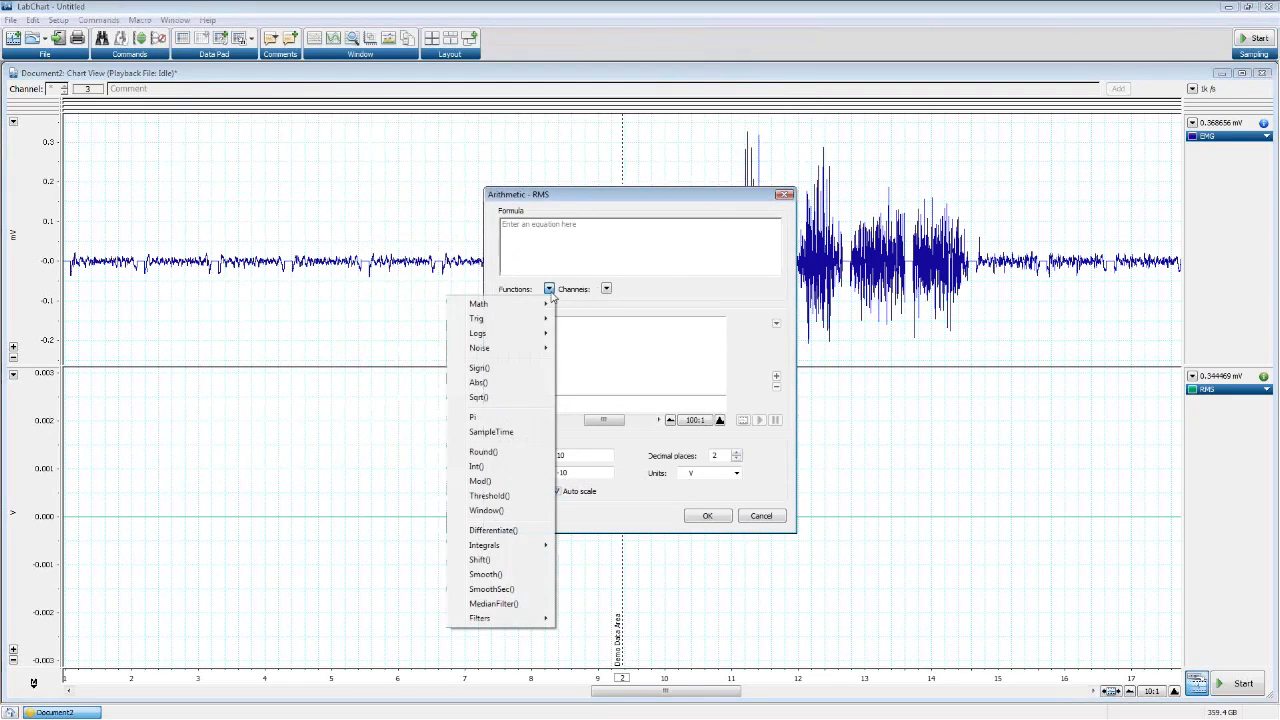
click(508, 497)
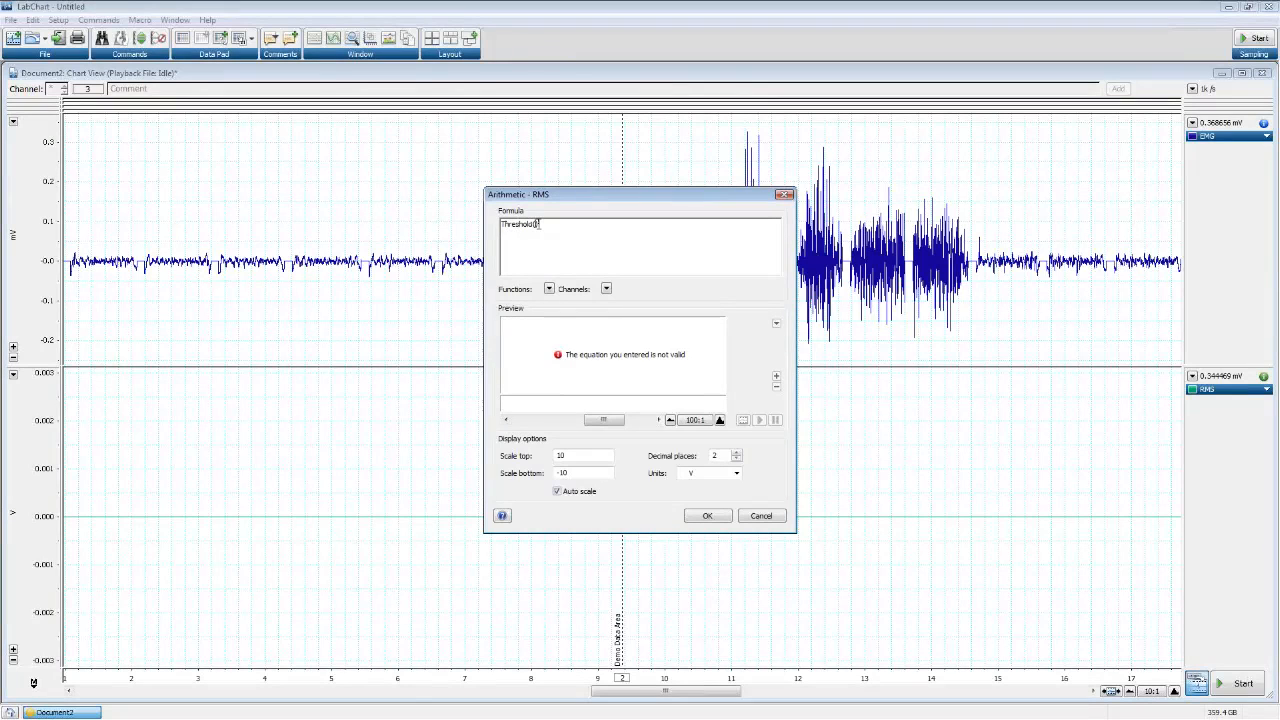
mouse_move(559, 362)
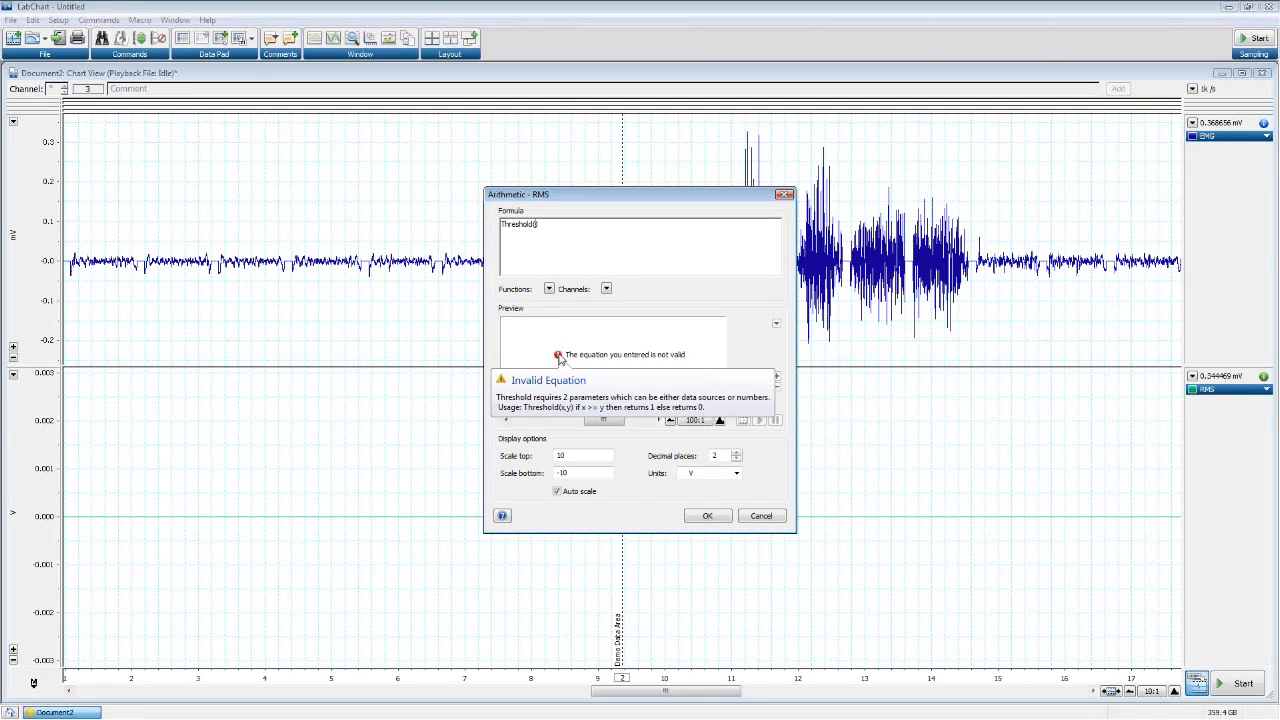
Replace the Threshold() formula with channel 5 divided by 20, written as ch5/20
drag(557, 229, 462, 230)
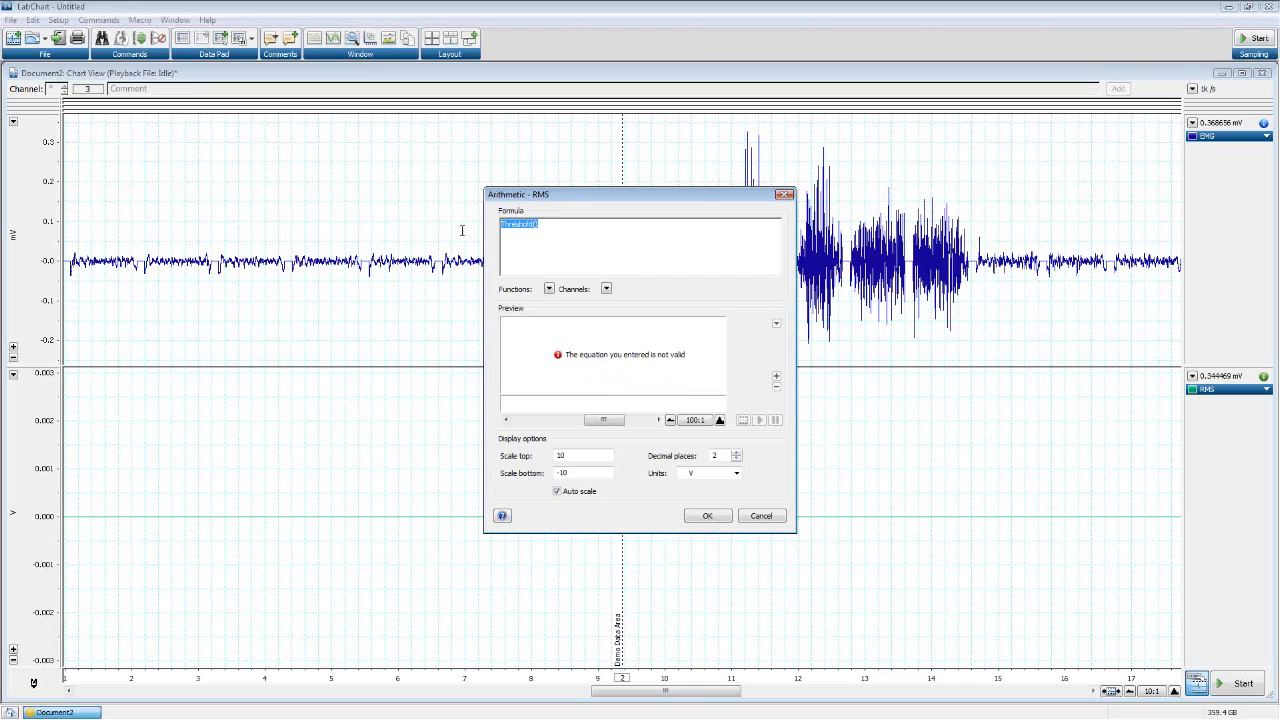
text(ch5)
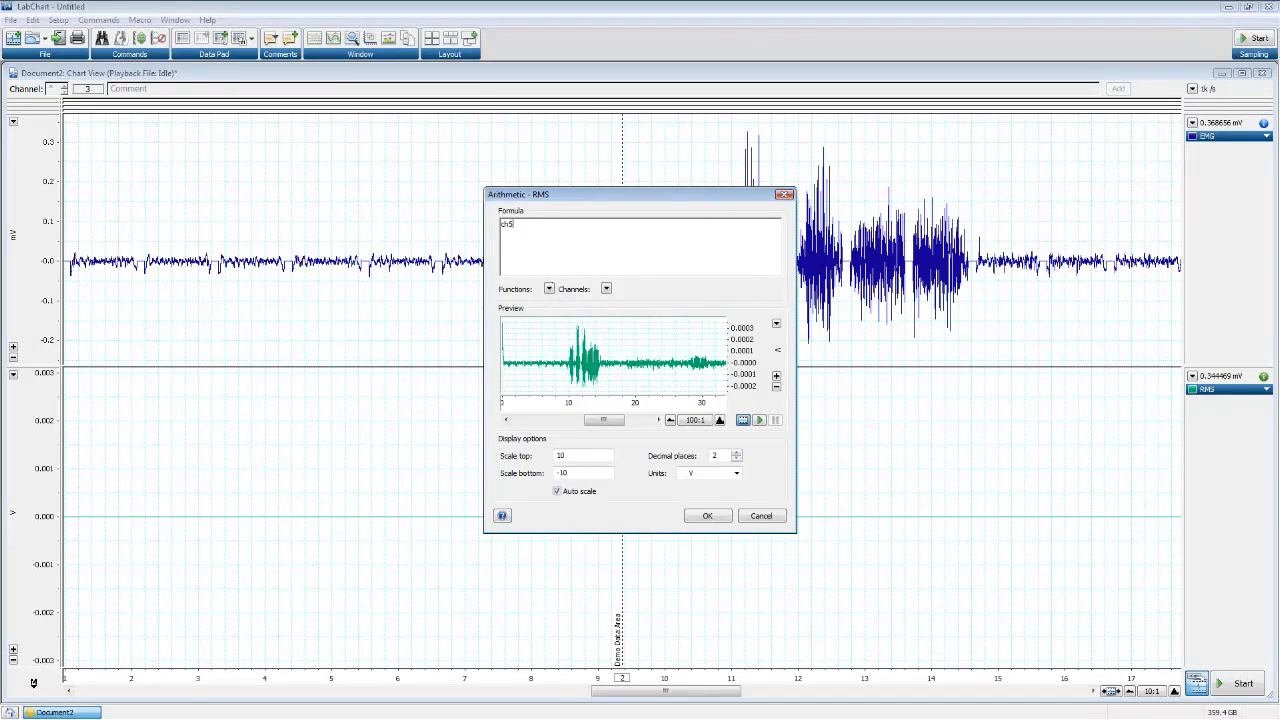
text(/20)
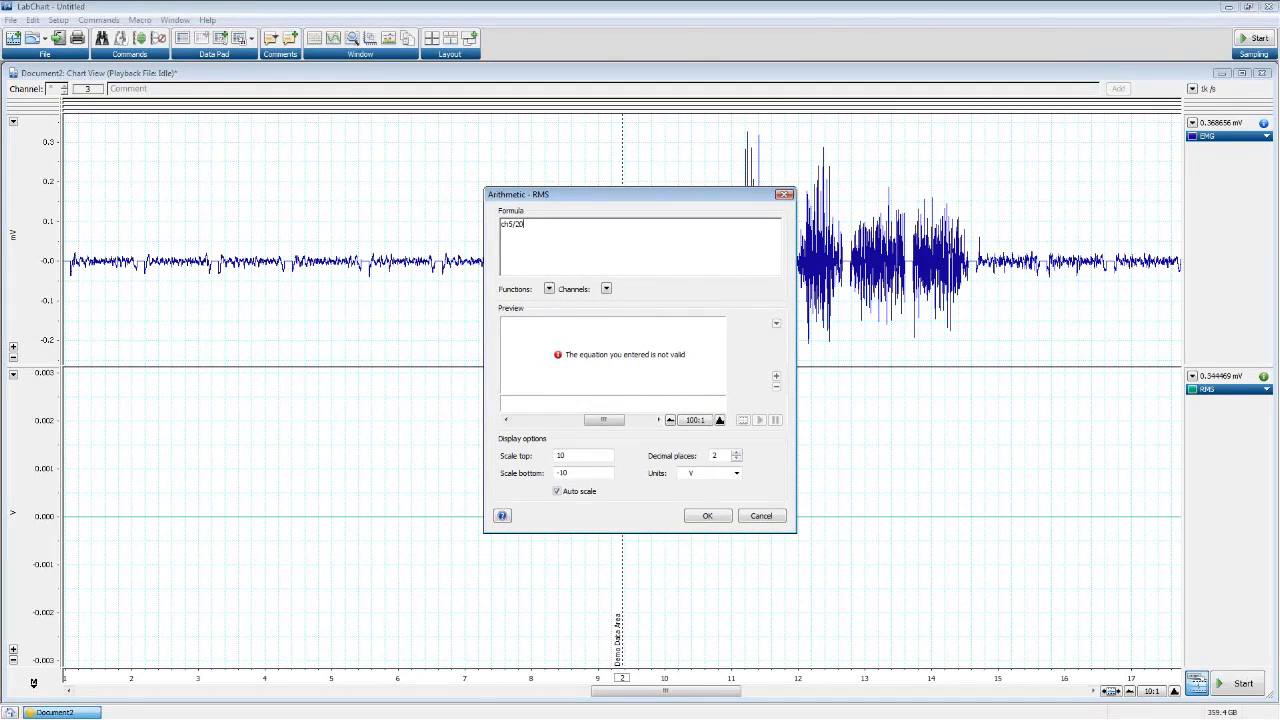
Replace the RMS channel's formula with the sine wave sin(2*pi*t)
key(BackSpace)
key(BackSpace)
key(BackSpace)
key(BackSpace)
key(BackSpace)
key(BackSpace)
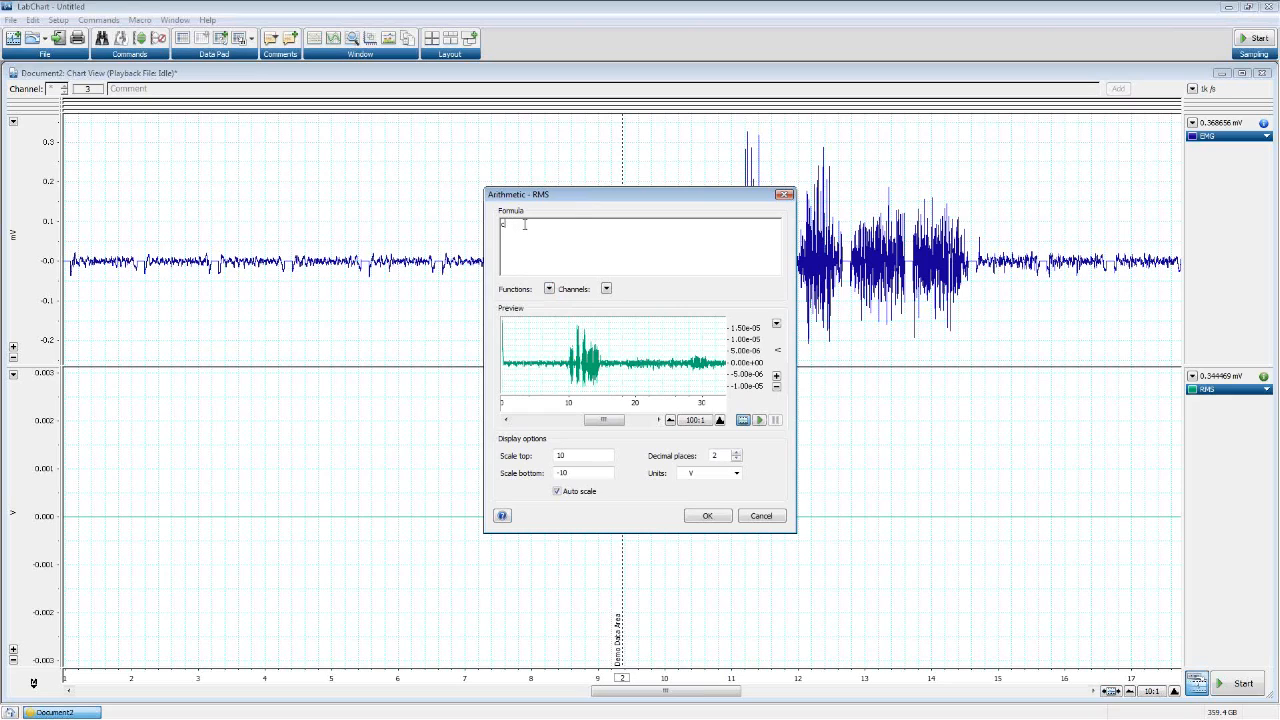
text(sin)
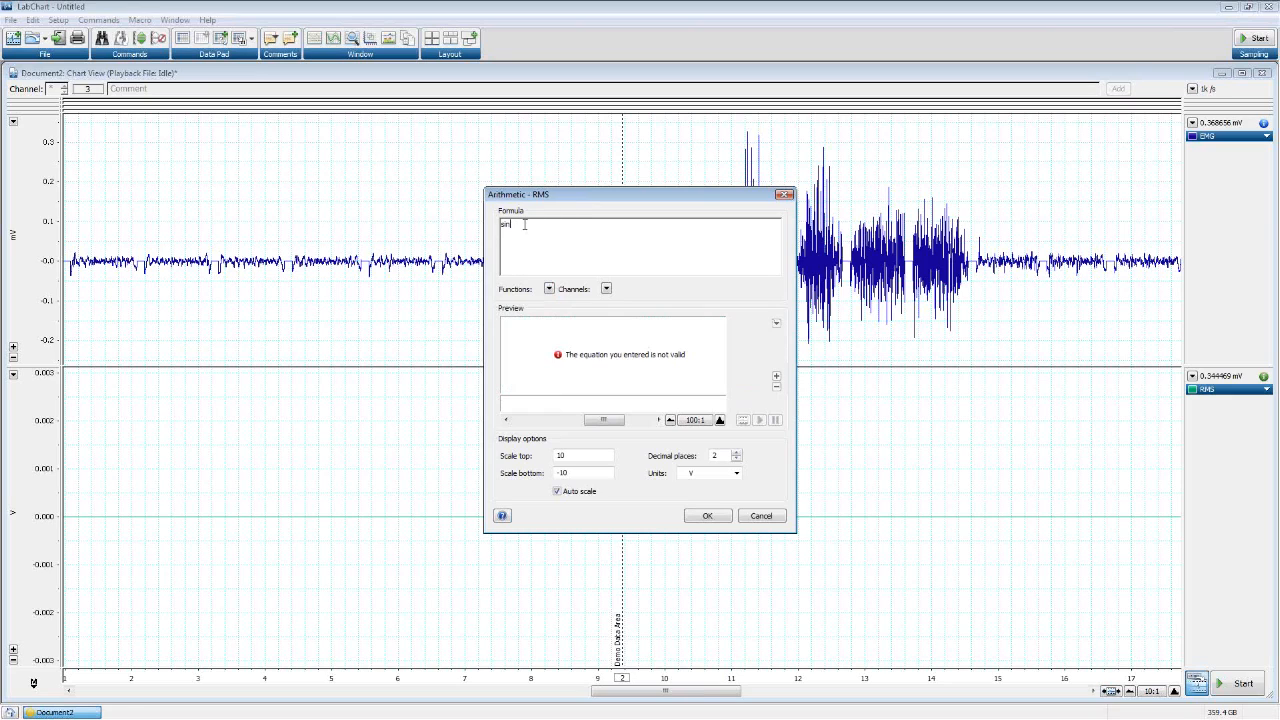
text((2*pi*t)
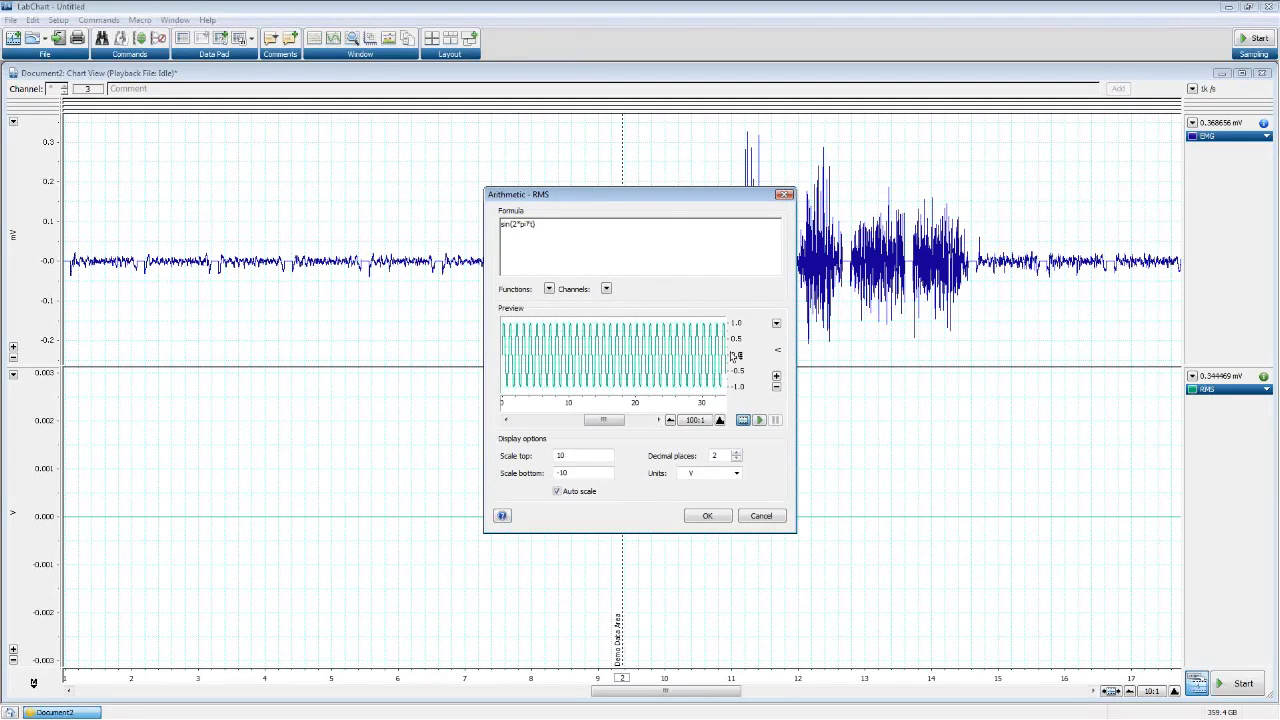
Preview the sine wave as a running simulation, and return the preview to the recorded data view
click(758, 421)
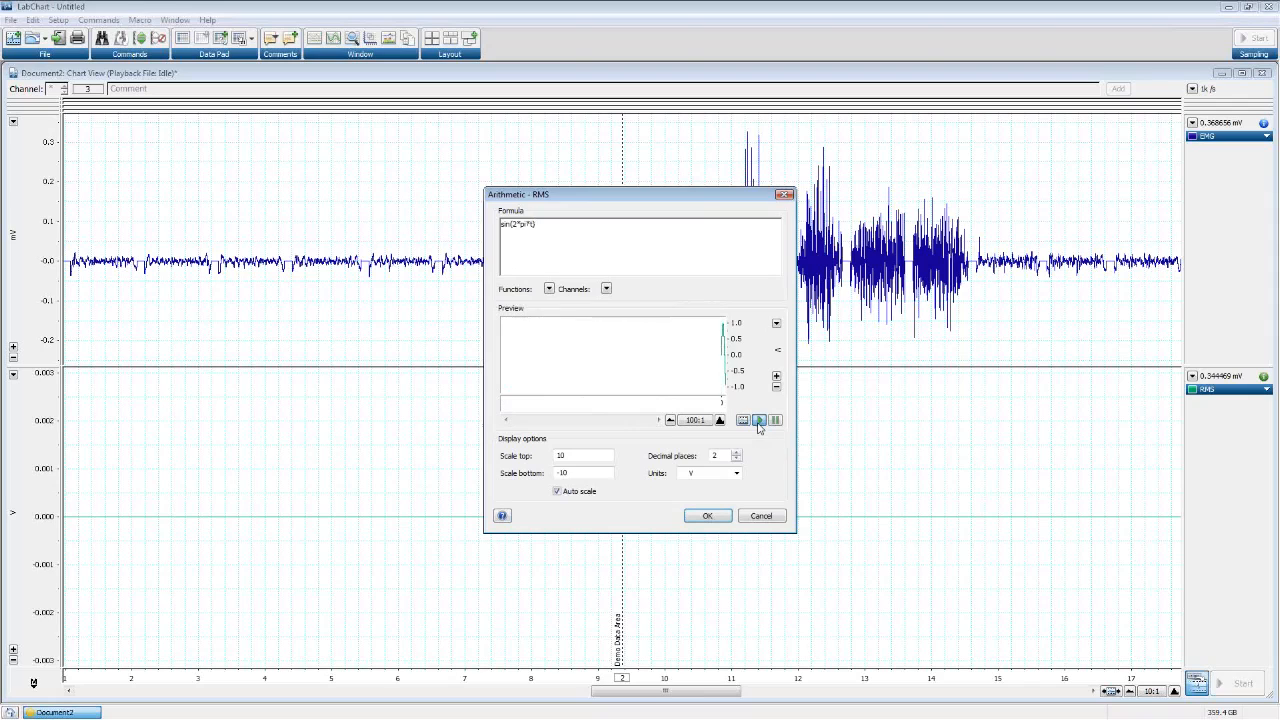
text(/)
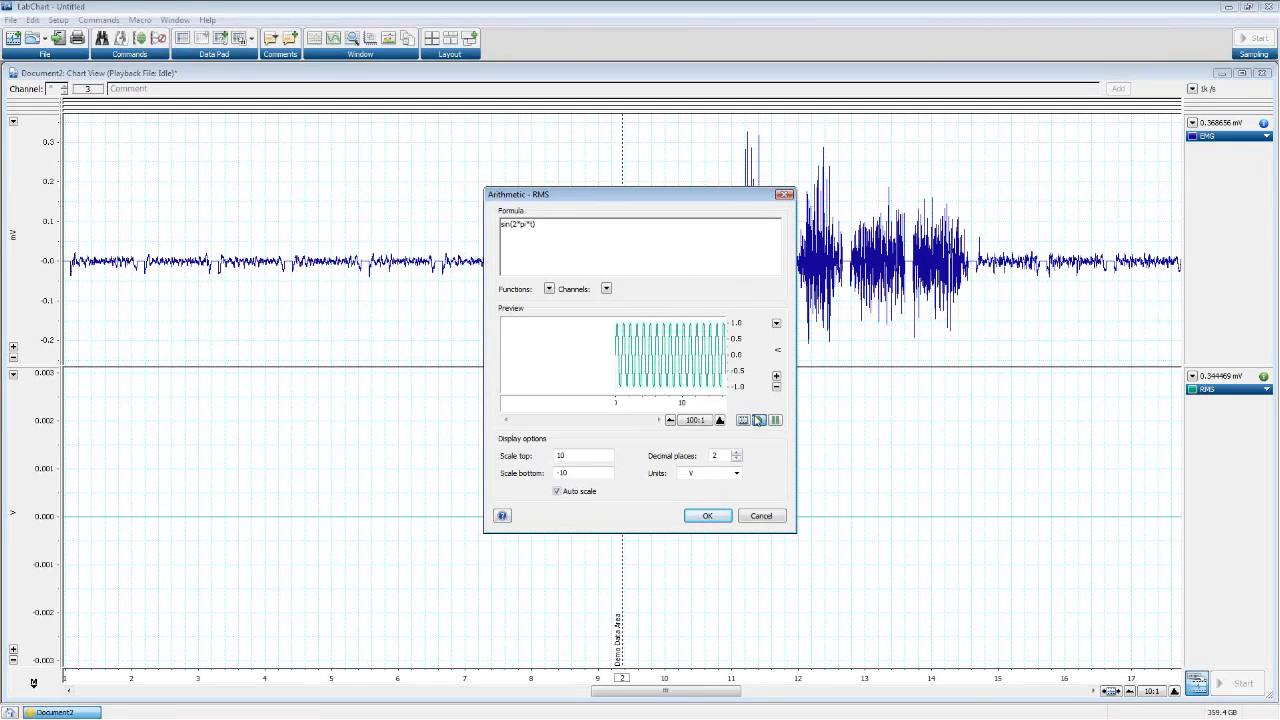
click(741, 422)
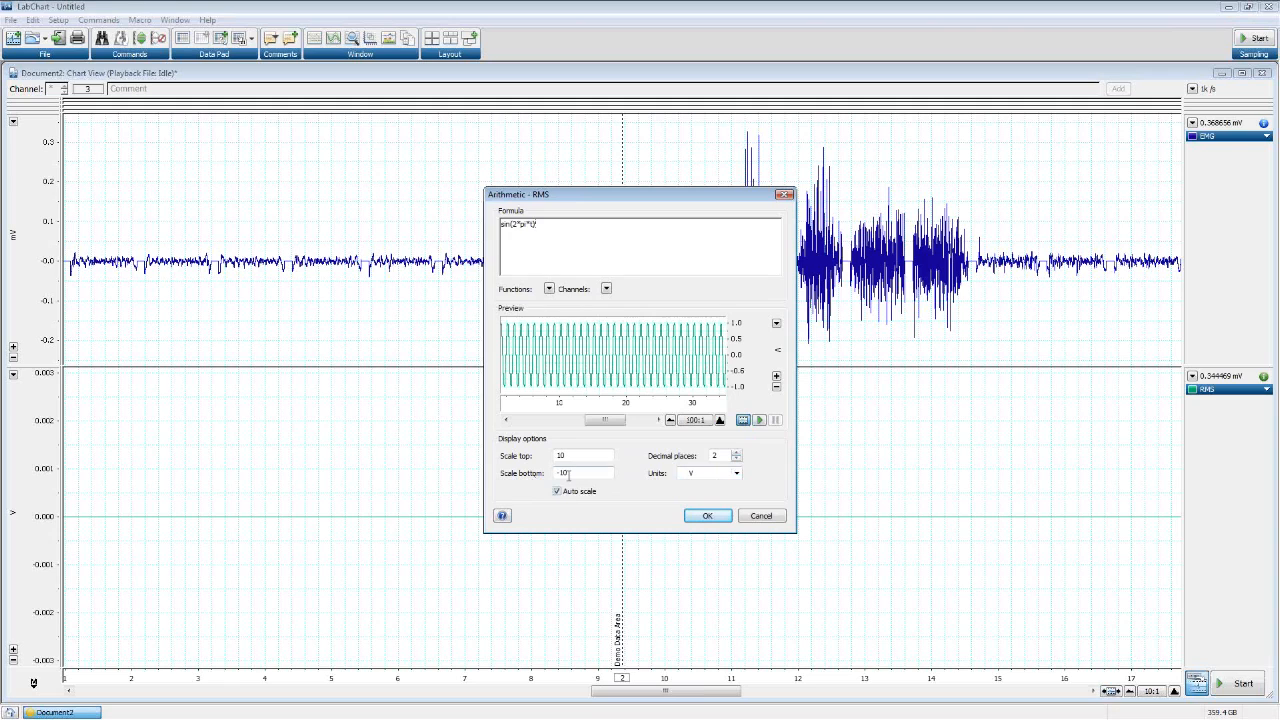
Check the units available for the calculation, and replace the RMS channel's sine formula with the square of channel 5, ch5^2
click(737, 474)
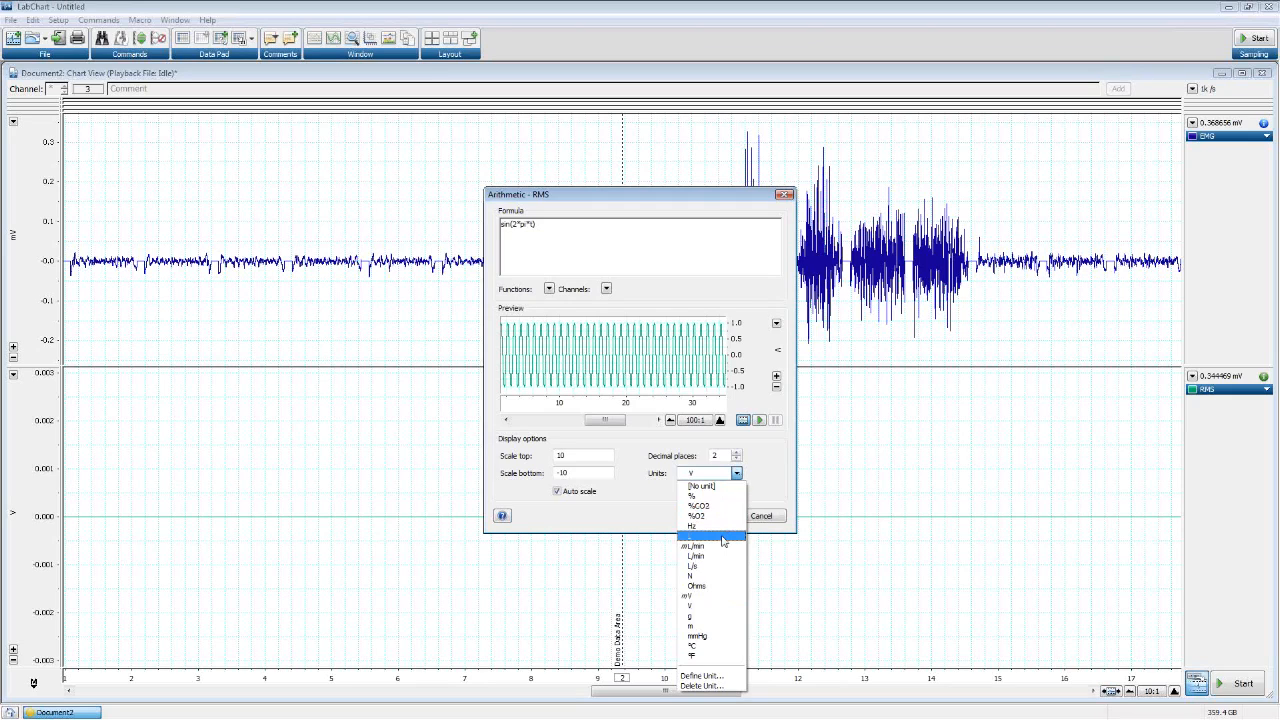
click(776, 457)
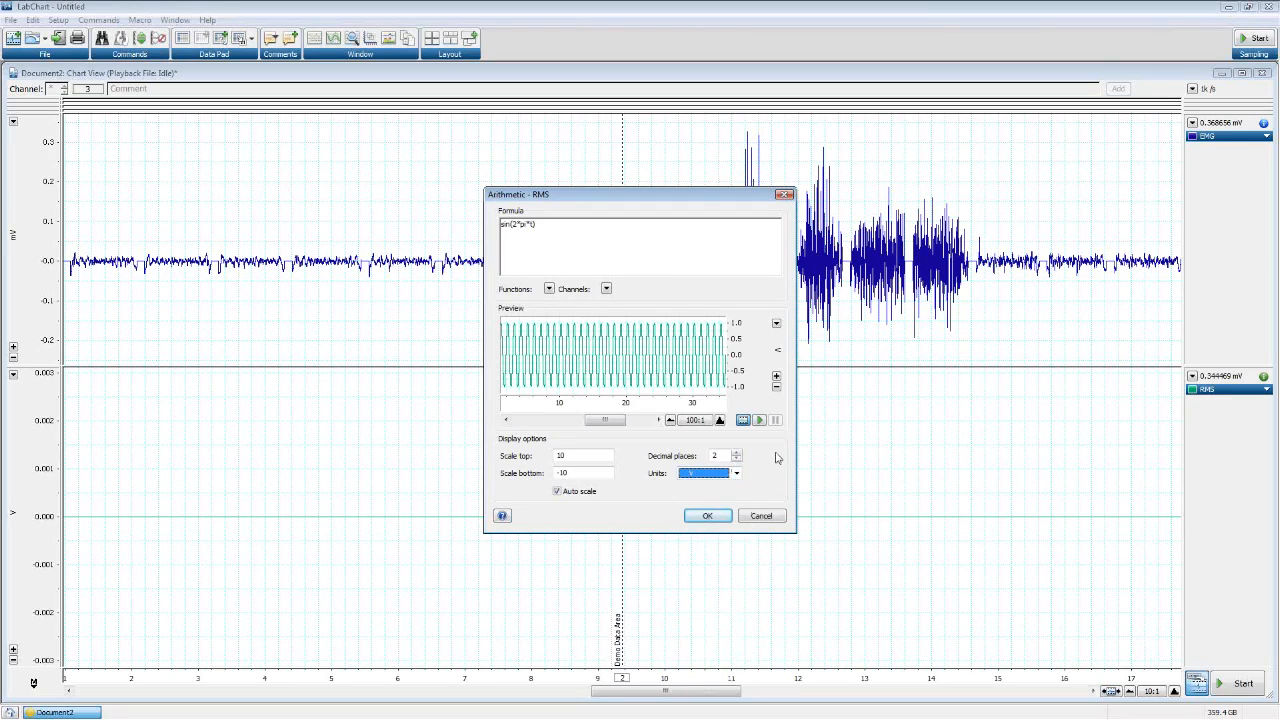
drag(586, 224, 487, 226)
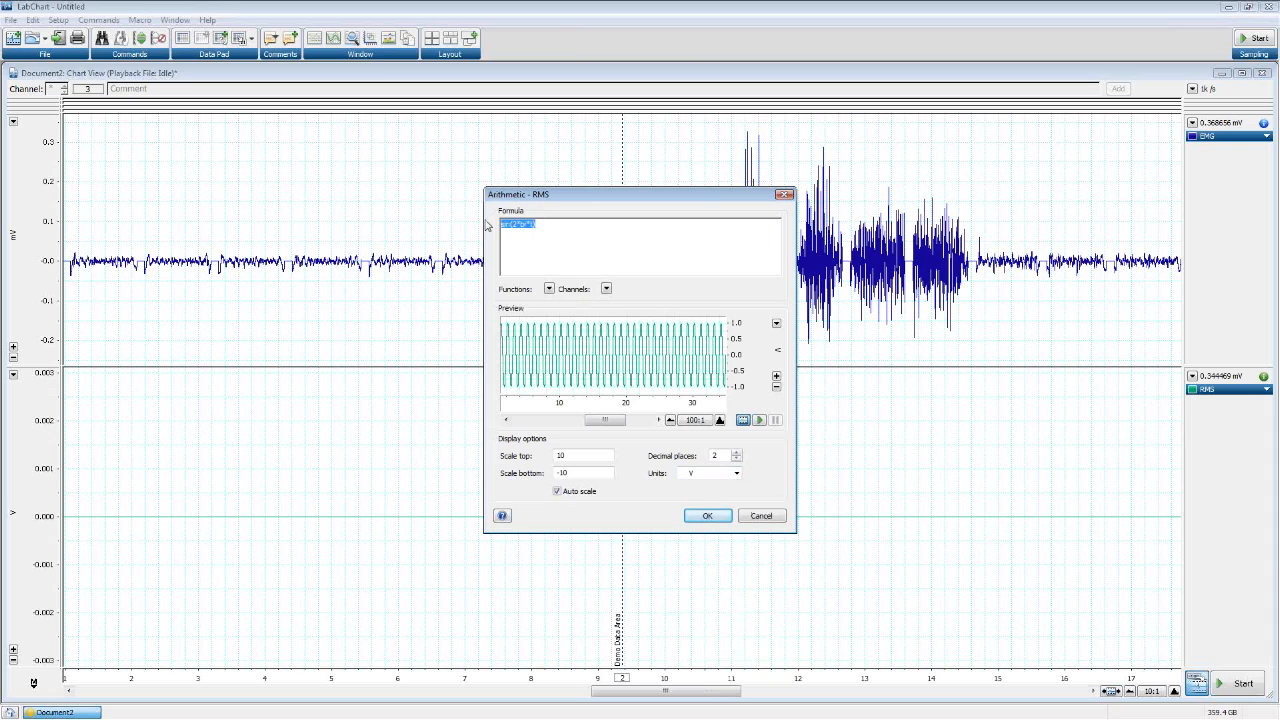
key(BackSpace)
text(ch5^)
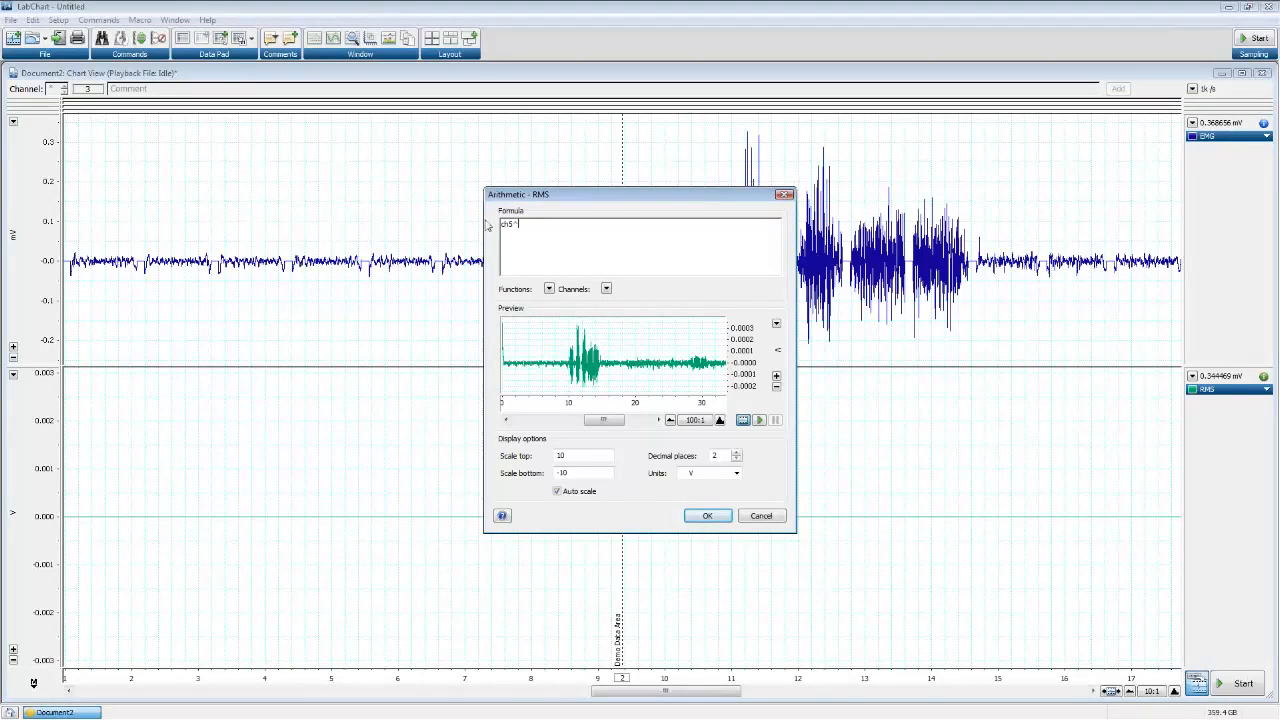
text(2)
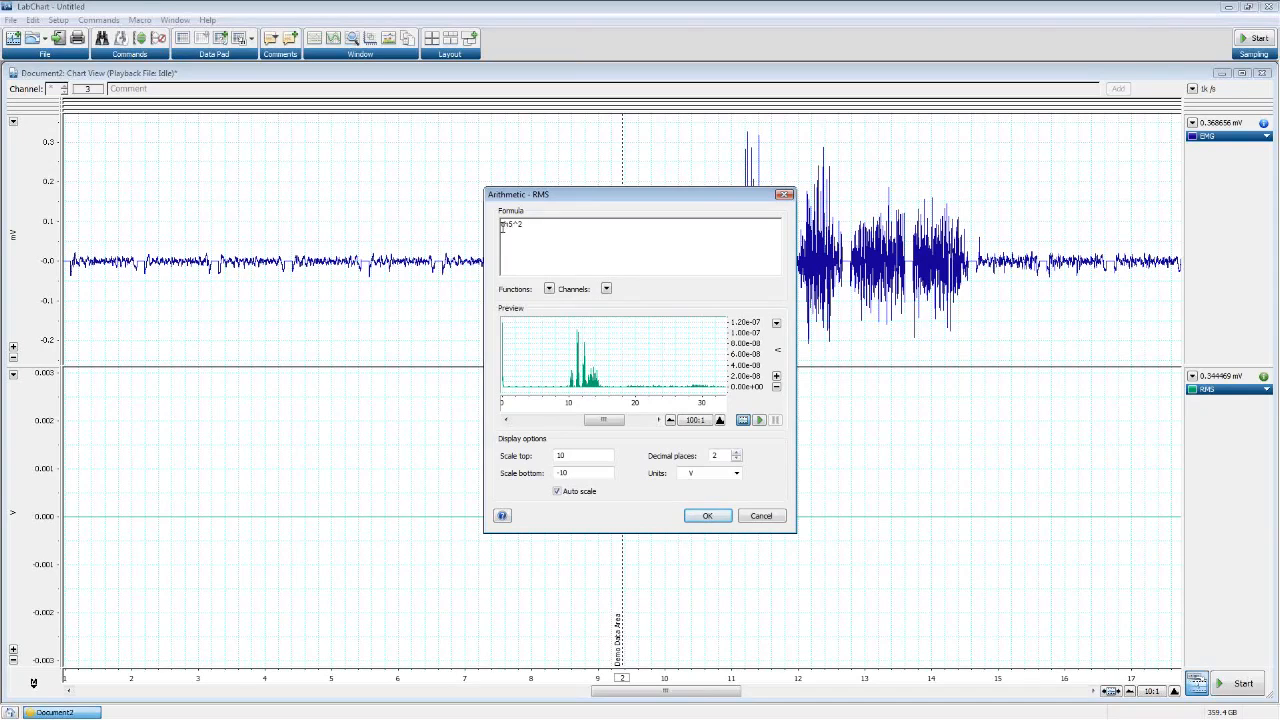
Insert the SmoothSec() function, clear its contents and check which parameters it requires
click(549, 289)
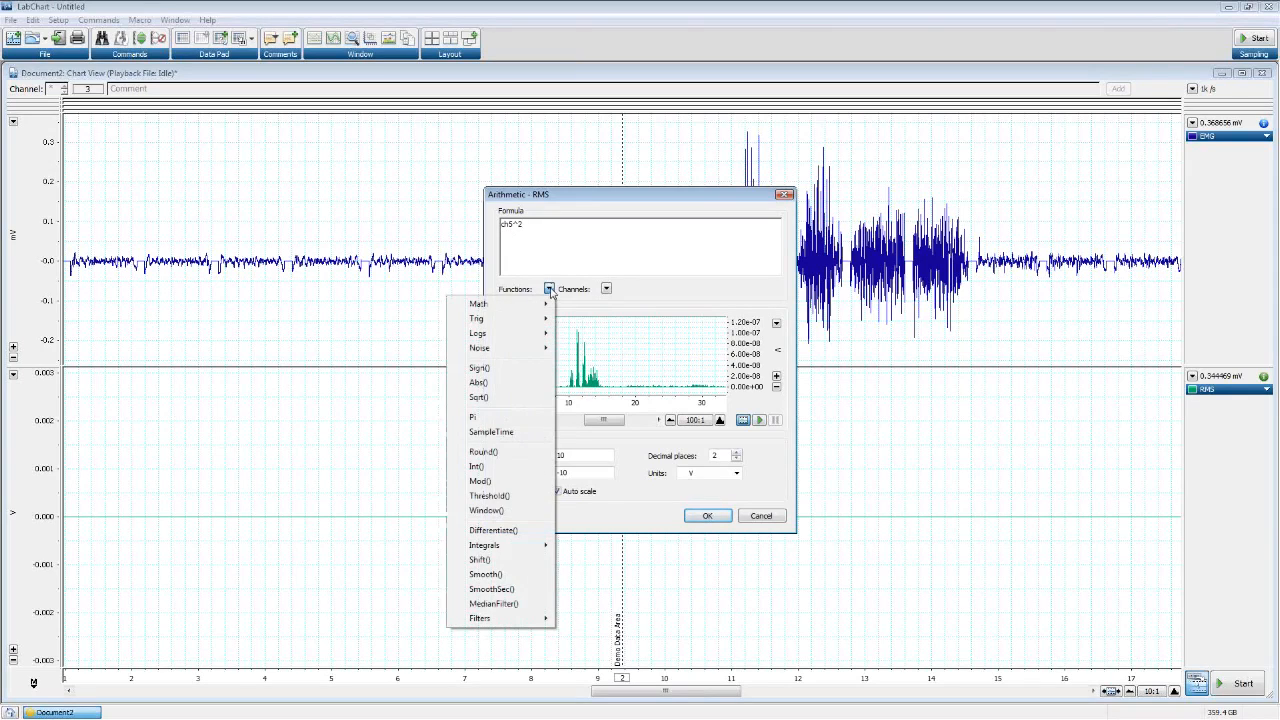
click(522, 590)
key(BackSpace)
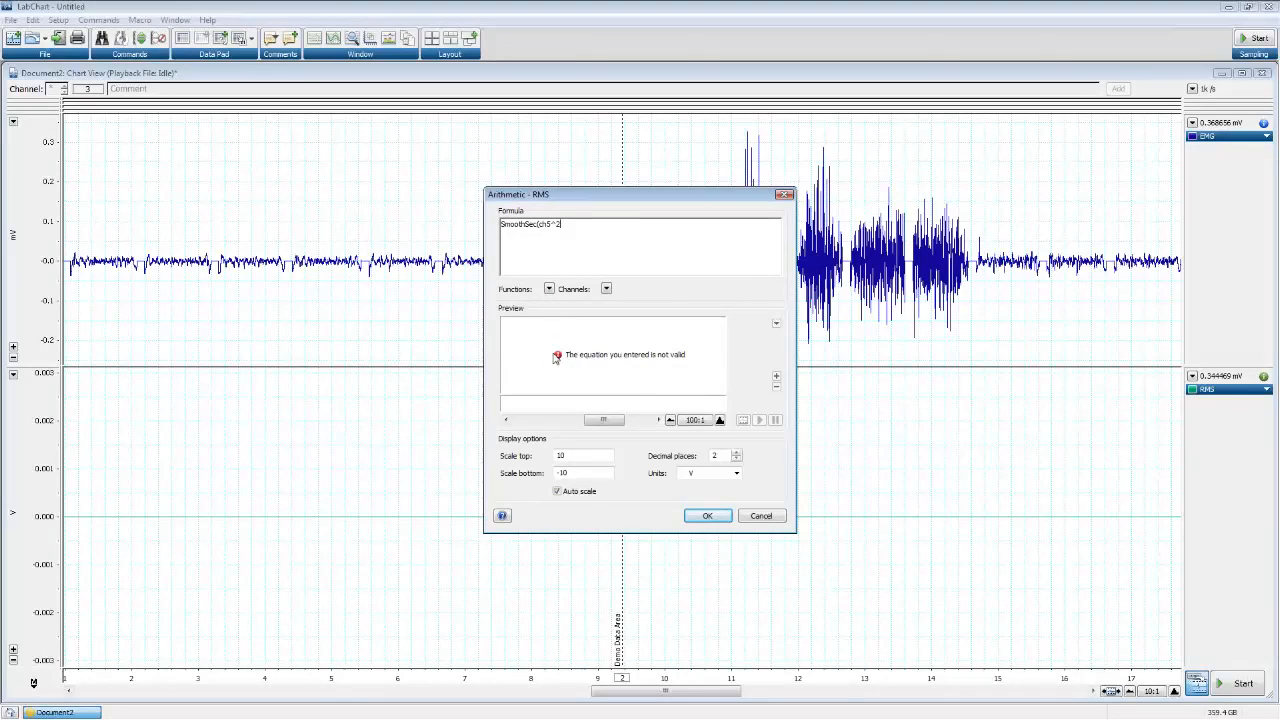
mouse_move(558, 358)
key(BackSpace)
key(BackSpace)
key(BackSpace)
key(BackSpace)
key(BackSpace)
key(BackSpace)
mouse_move(559, 358)
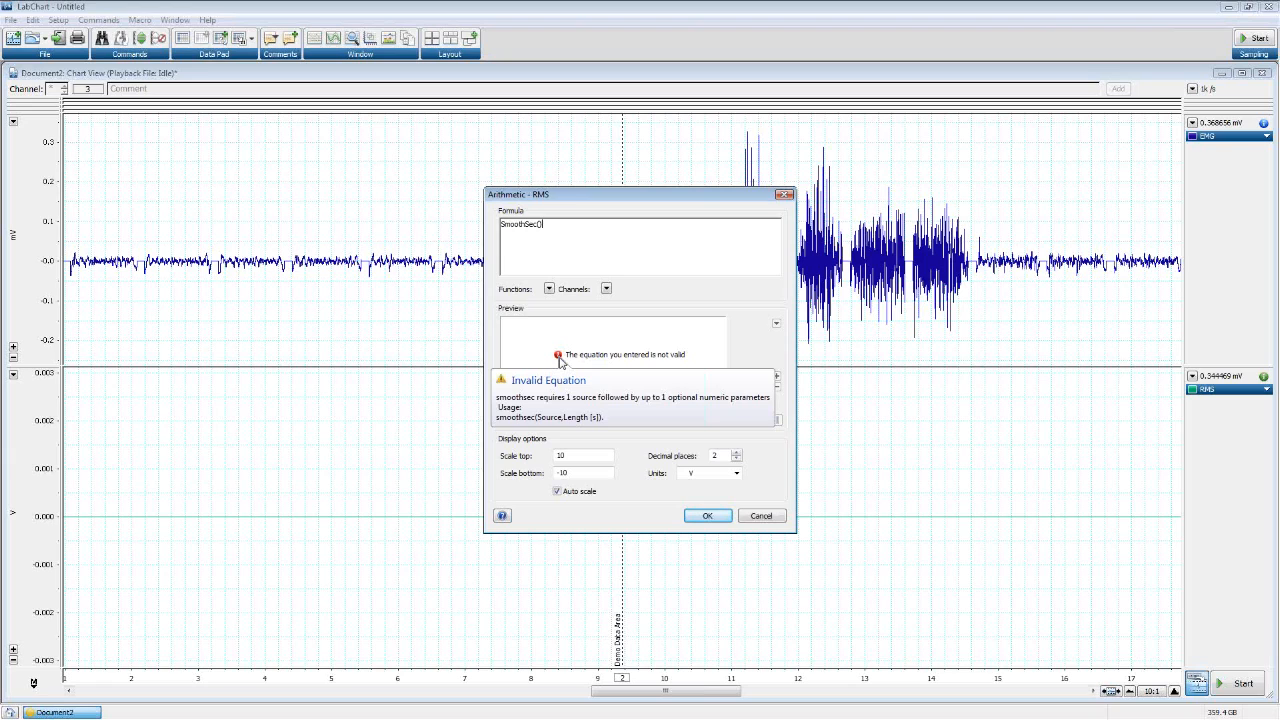
Complete the smoothing formula for squared channel 5 with a 0.5-second length, as SmoothSec(ch5^2,0.5)
key(BackSpace)
text(ch5^2)
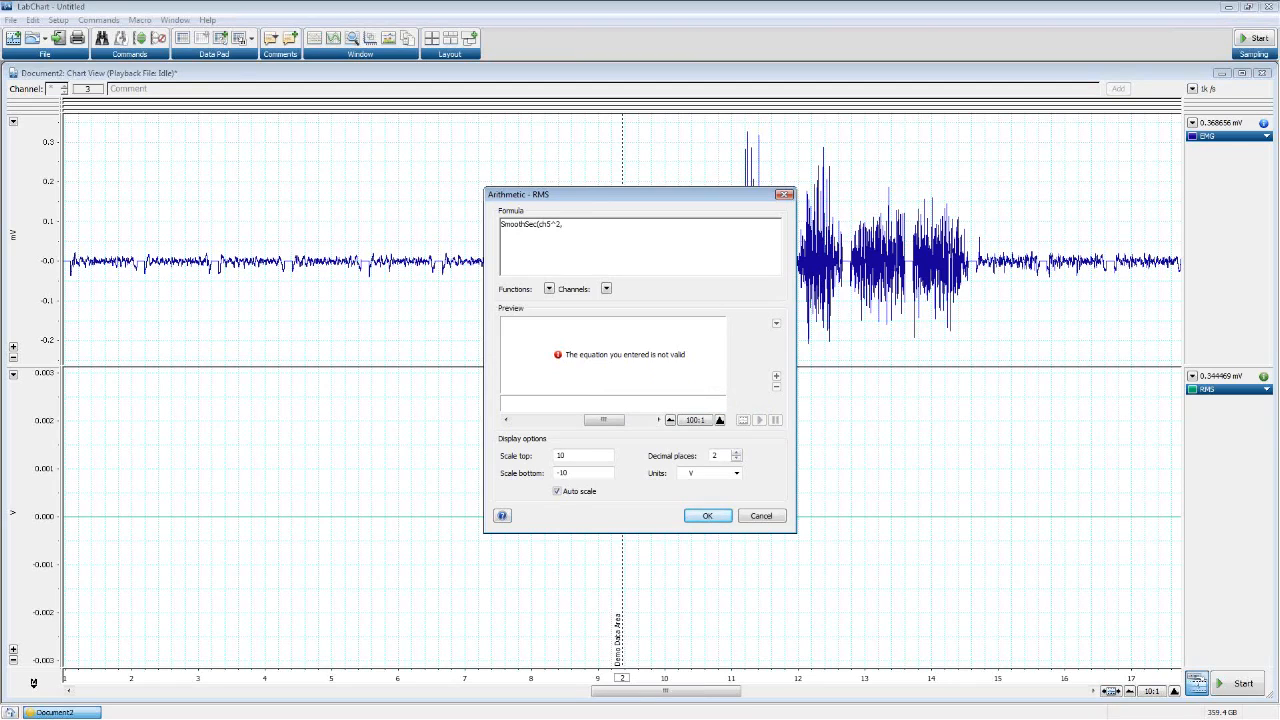
text(,0.5)
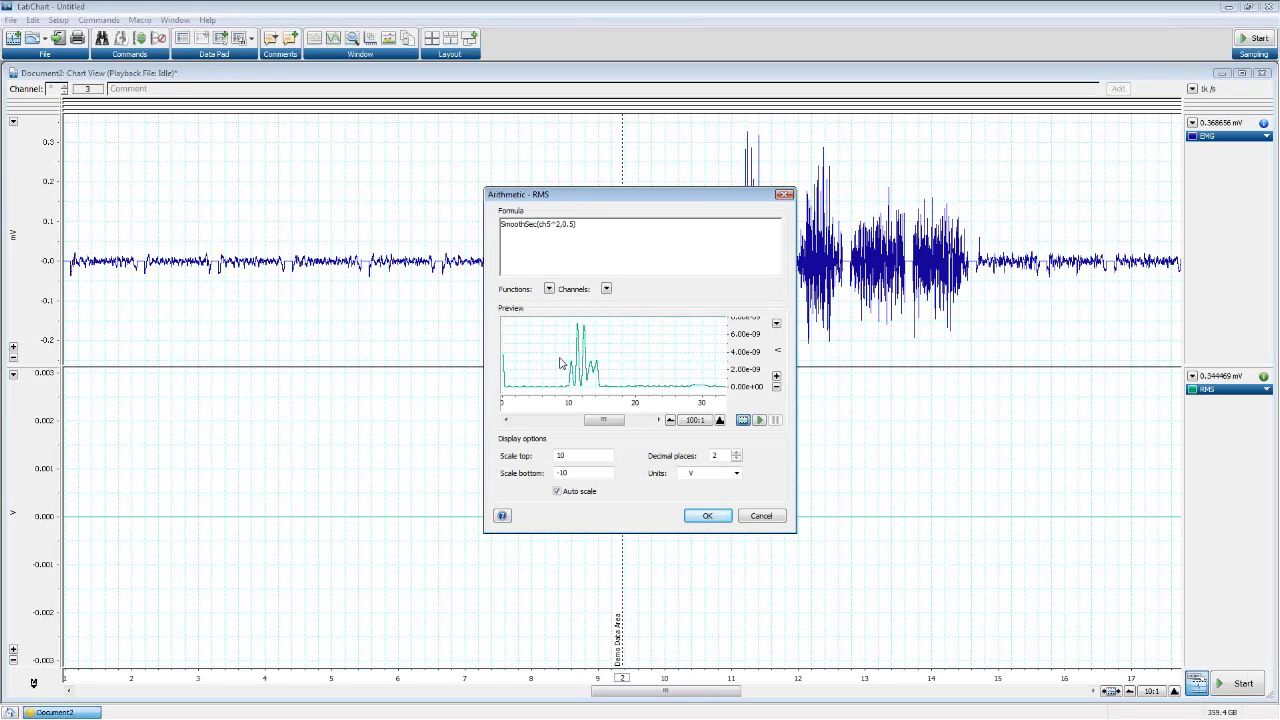
Set the smoothing length in the SmoothSec formula to 1 second
key(BackSpace)
key(BackSpace)
key(BackSpace)
text(1)
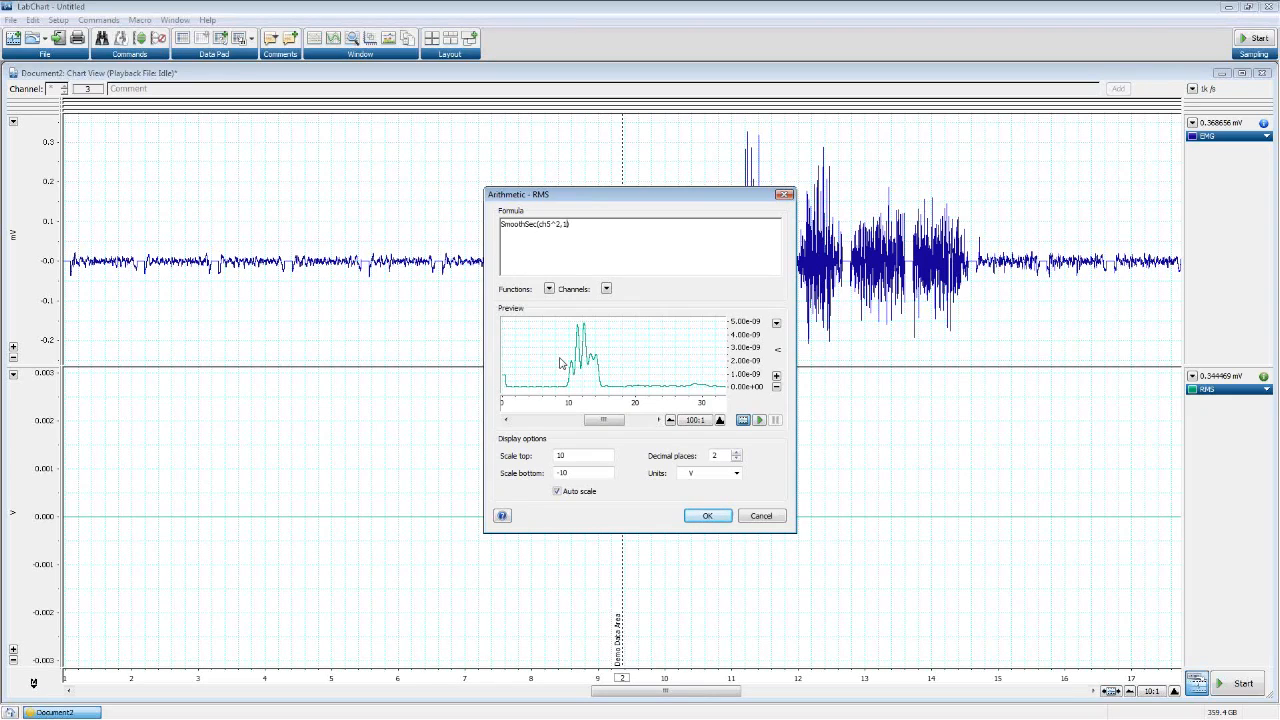
Enclose the smoothing expression in a square root, as sqrt(SmoothSec(ch5^2,1)), and apply the calculation to the RMS channel
click(501, 224)
text(sqrt()
text(()
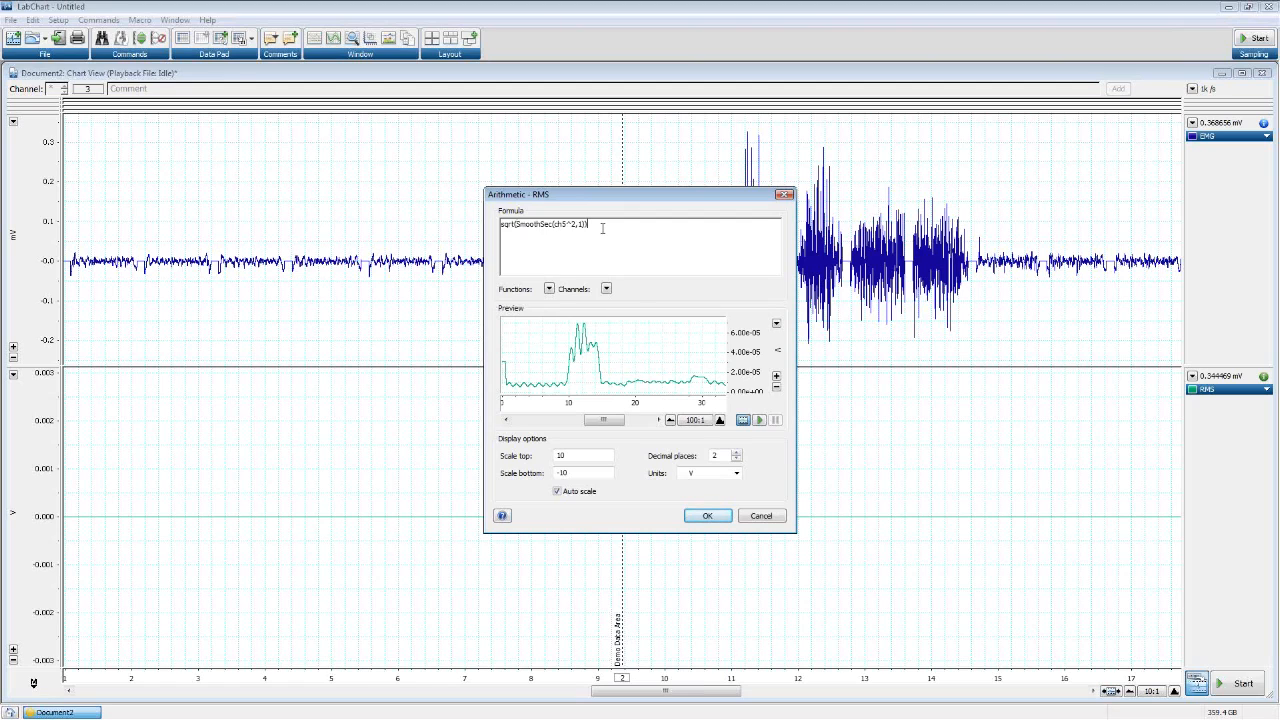
click(707, 516)
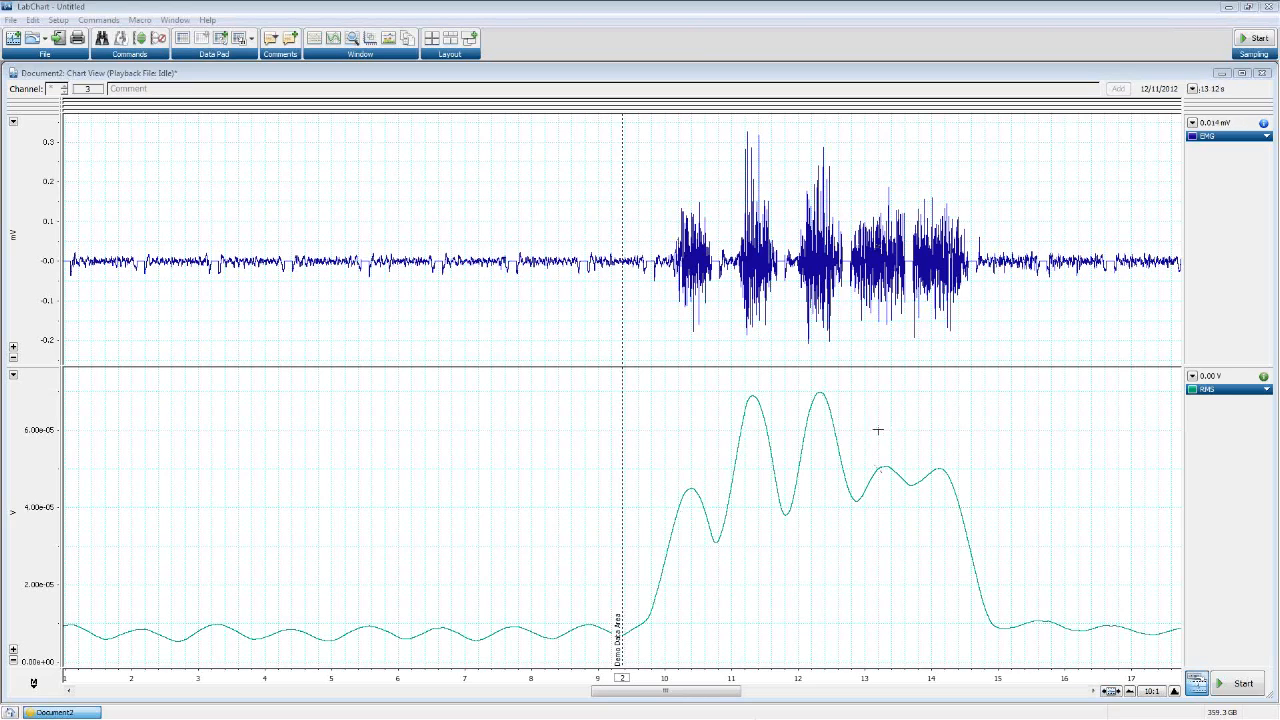
Close Document2 without saving its changes, and open the Function Generator file
click(1262, 73)
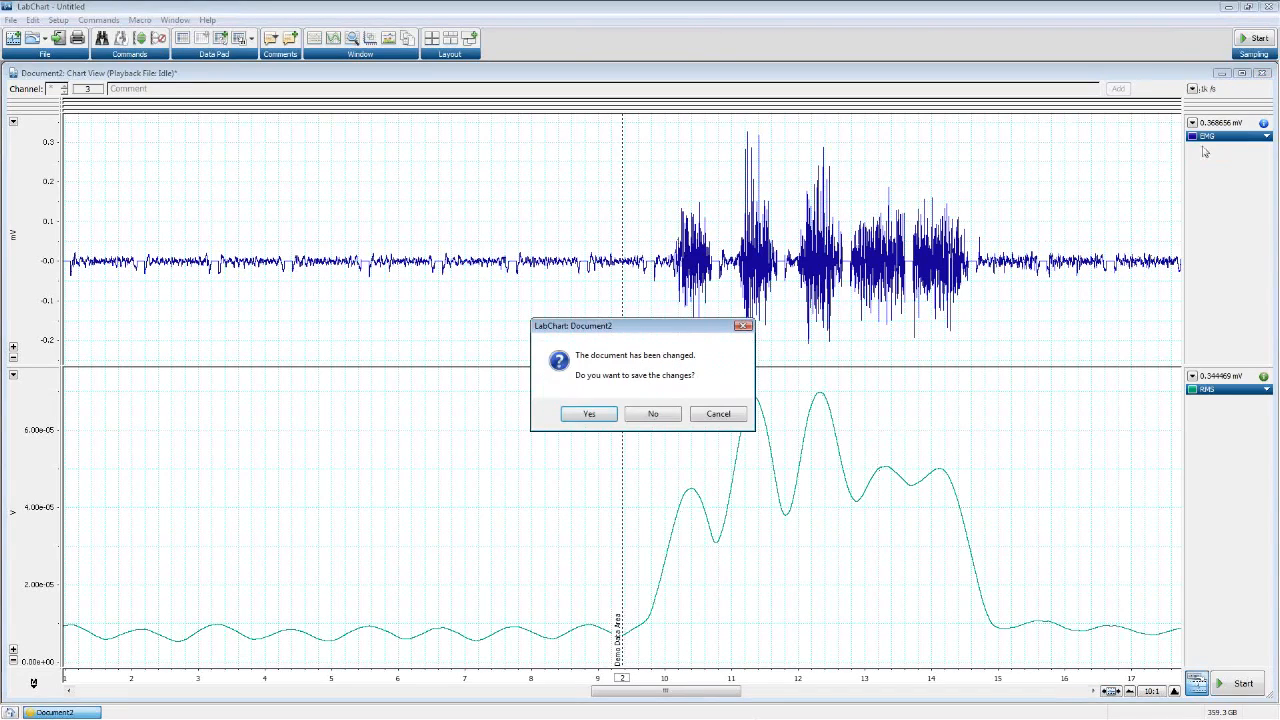
click(653, 414)
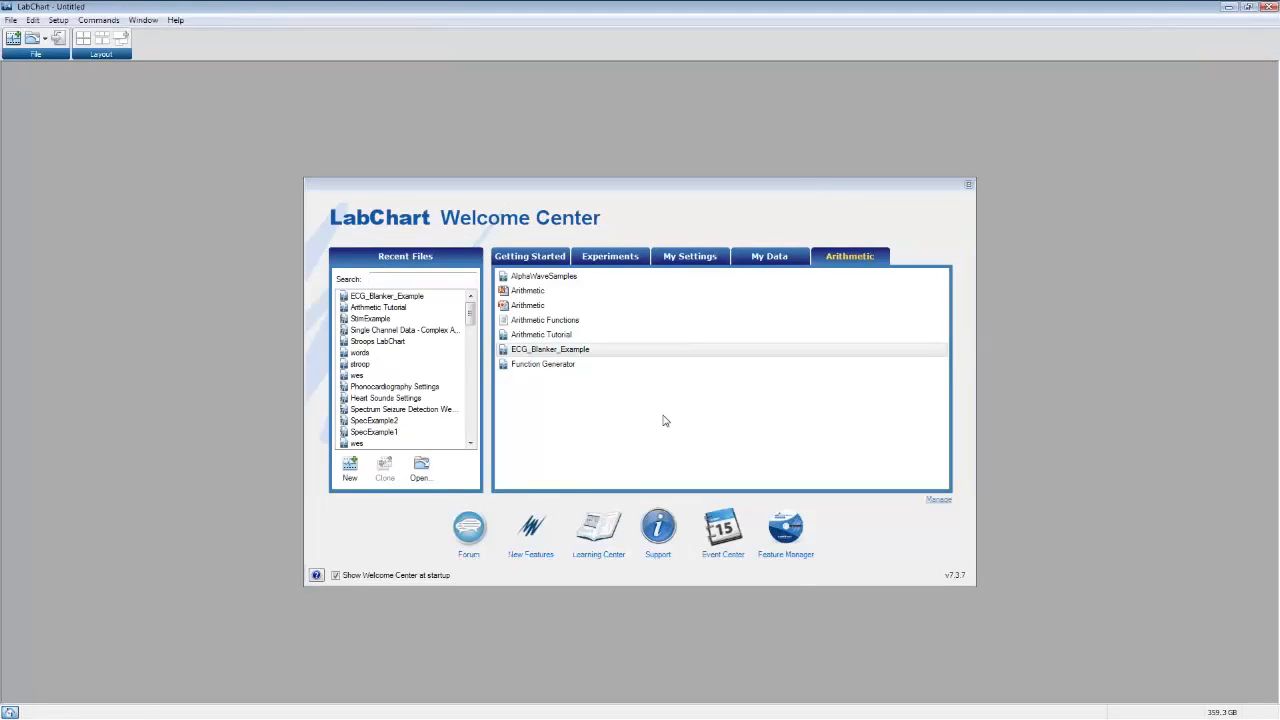
click(557, 366)
click(757, 417)
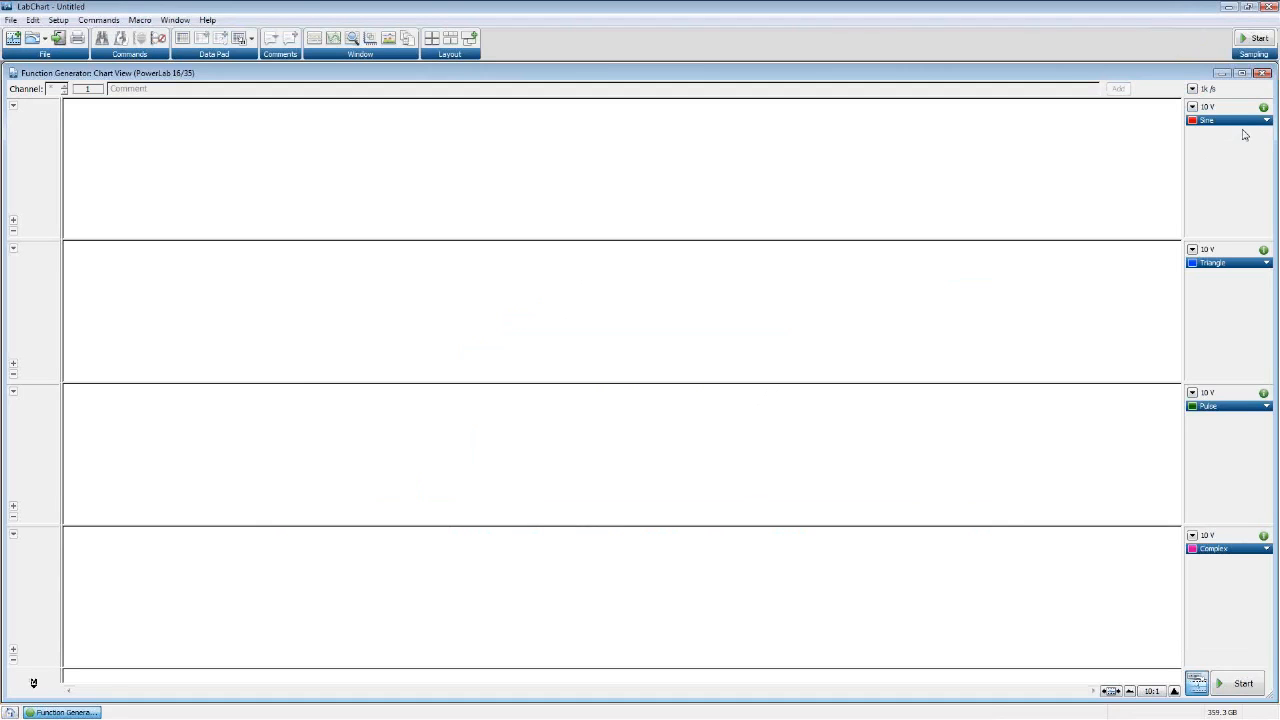
Examine the Sine channel's Arithmetic formula and close its settings without changes
click(1238, 556)
click(1238, 556)
click(1221, 120)
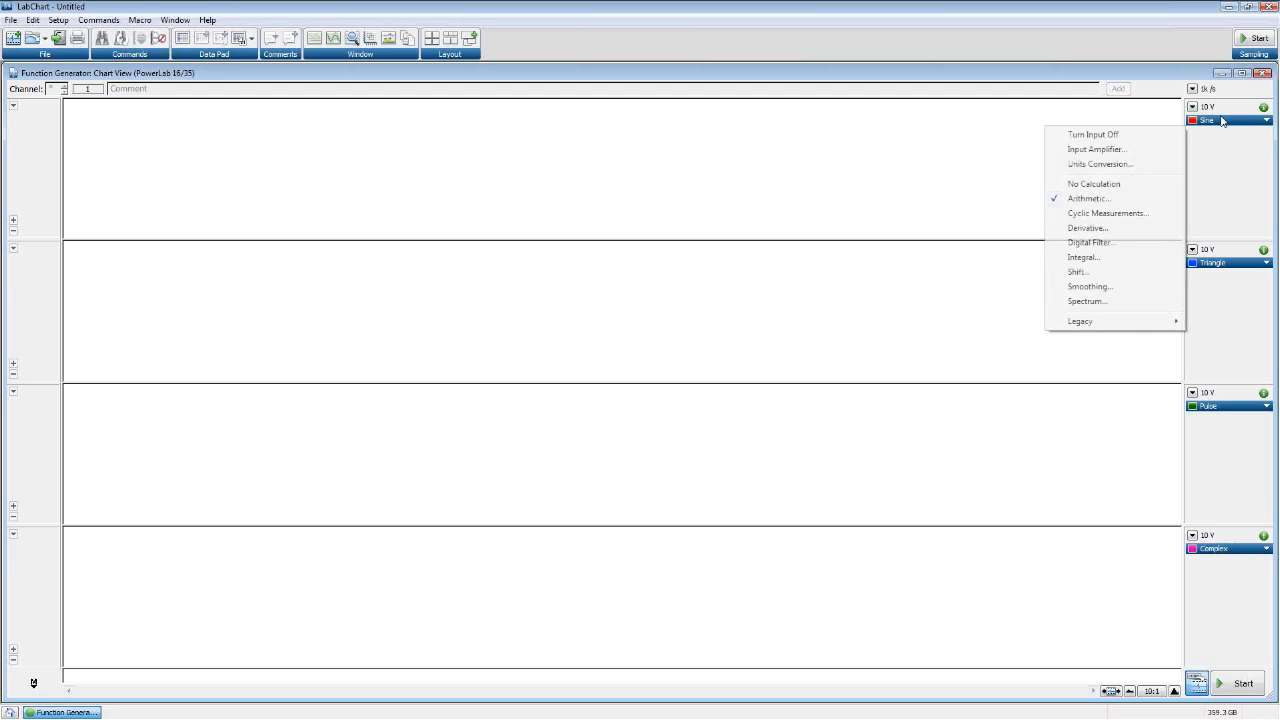
click(1148, 192)
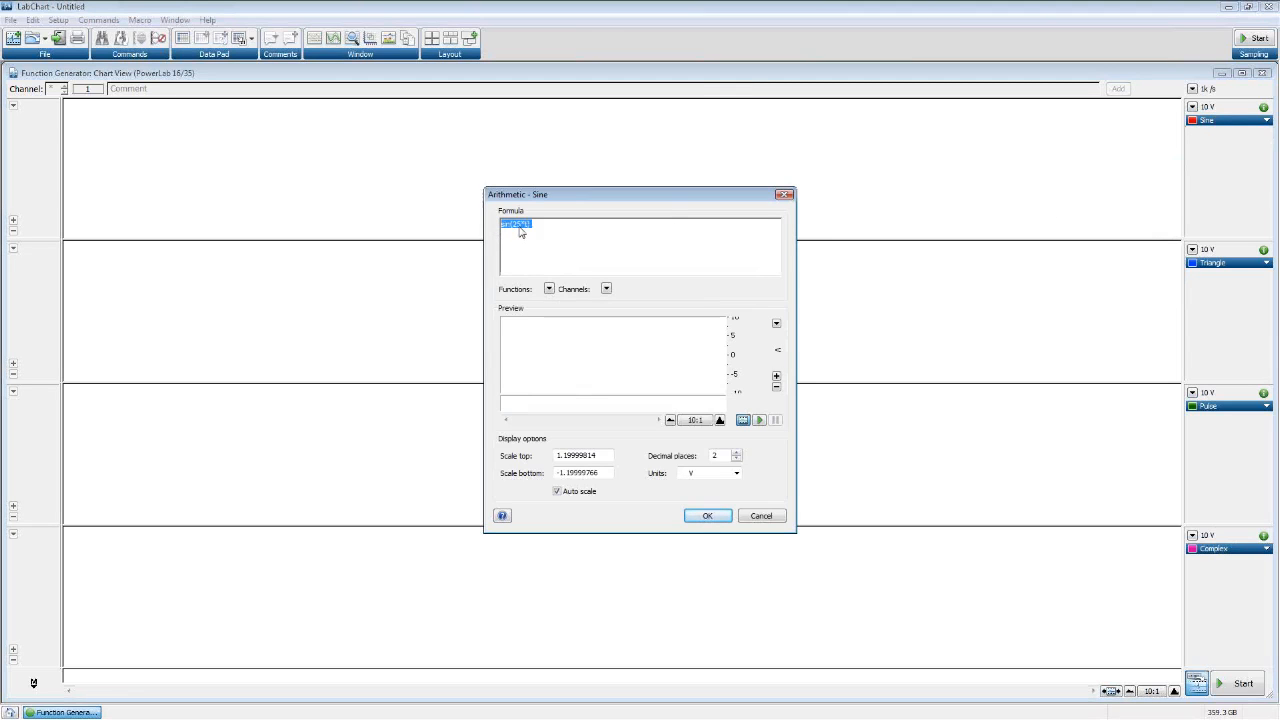
click(785, 194)
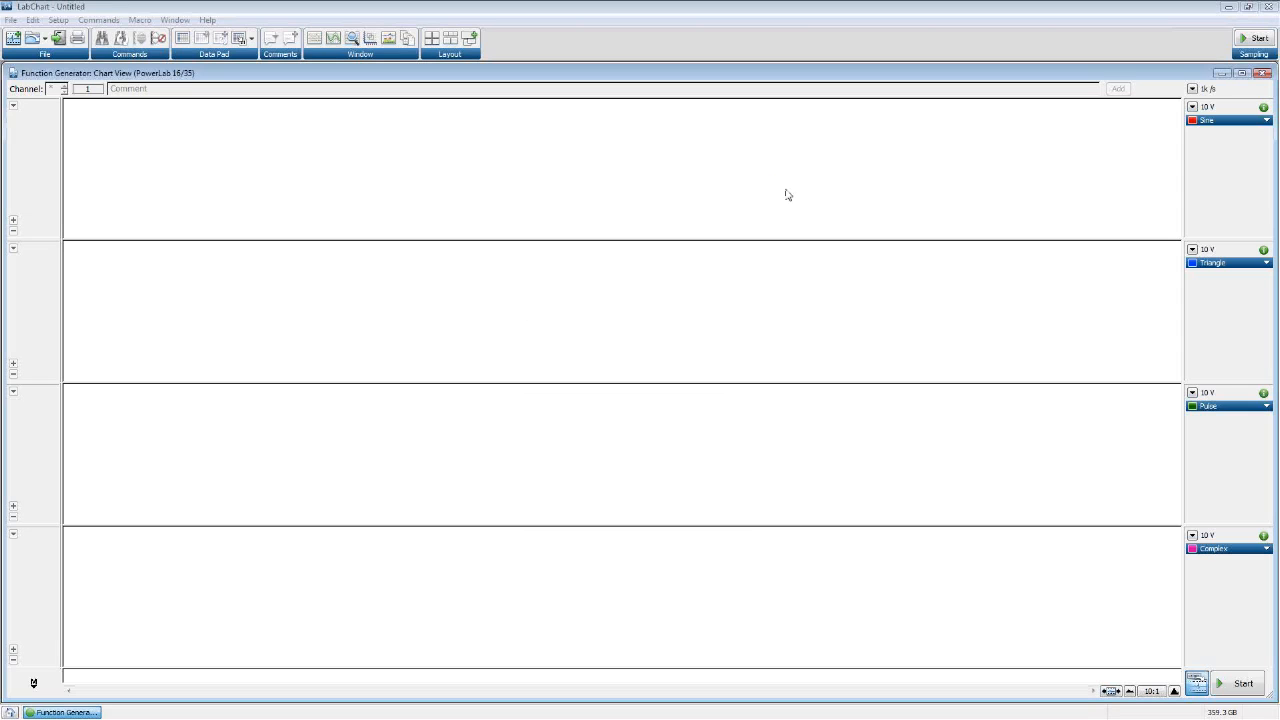
Examine the Arithmetic formulas of the Triangle and Pulse channels, leaving both unchanged
click(1224, 263)
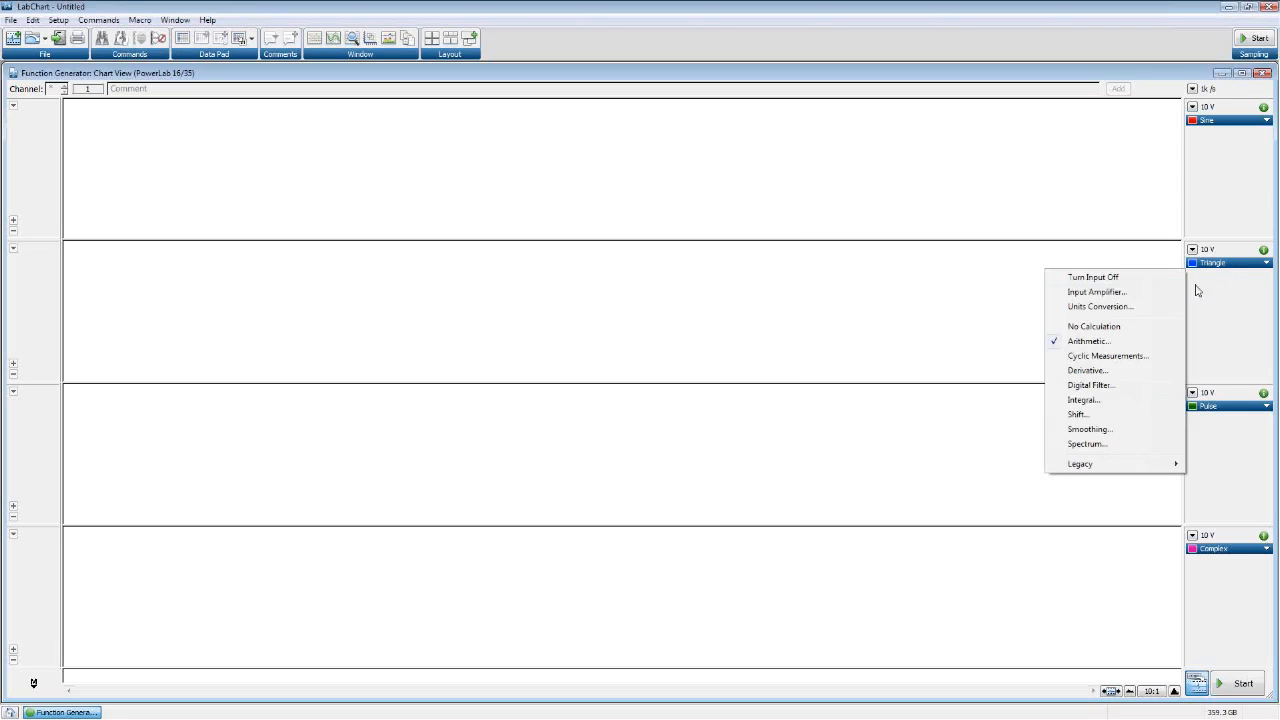
click(1120, 340)
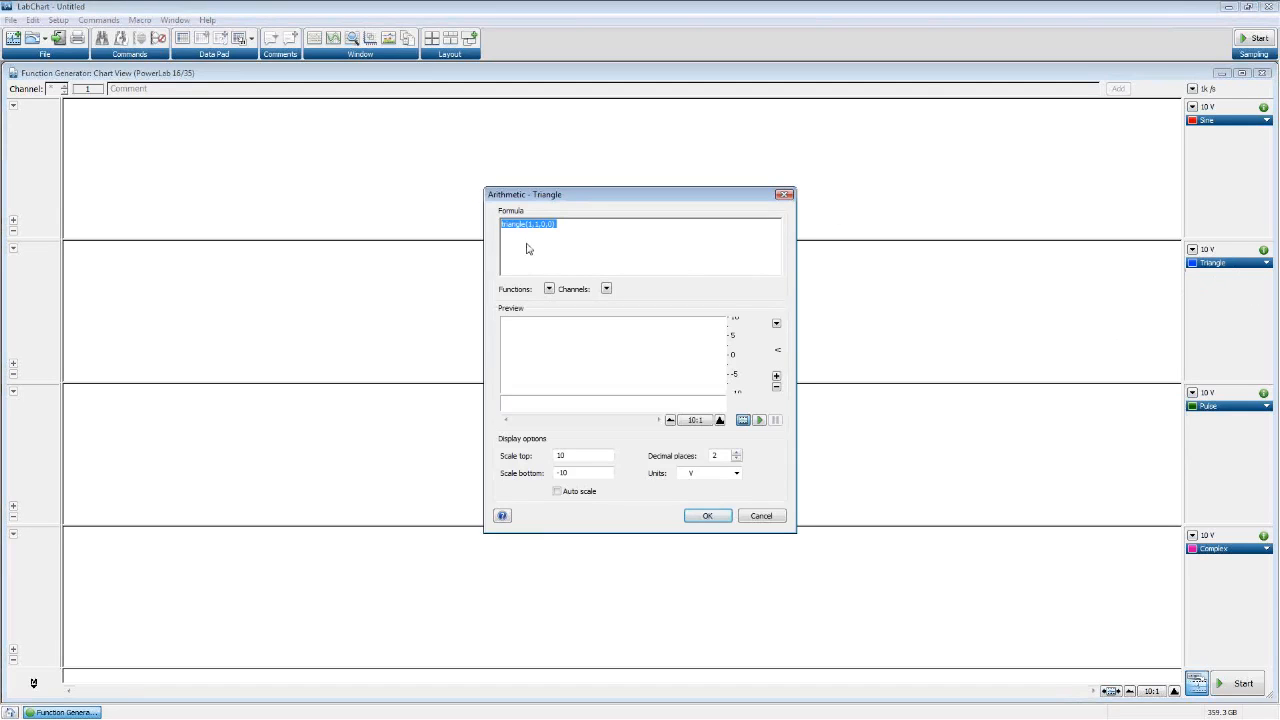
click(785, 194)
click(1236, 406)
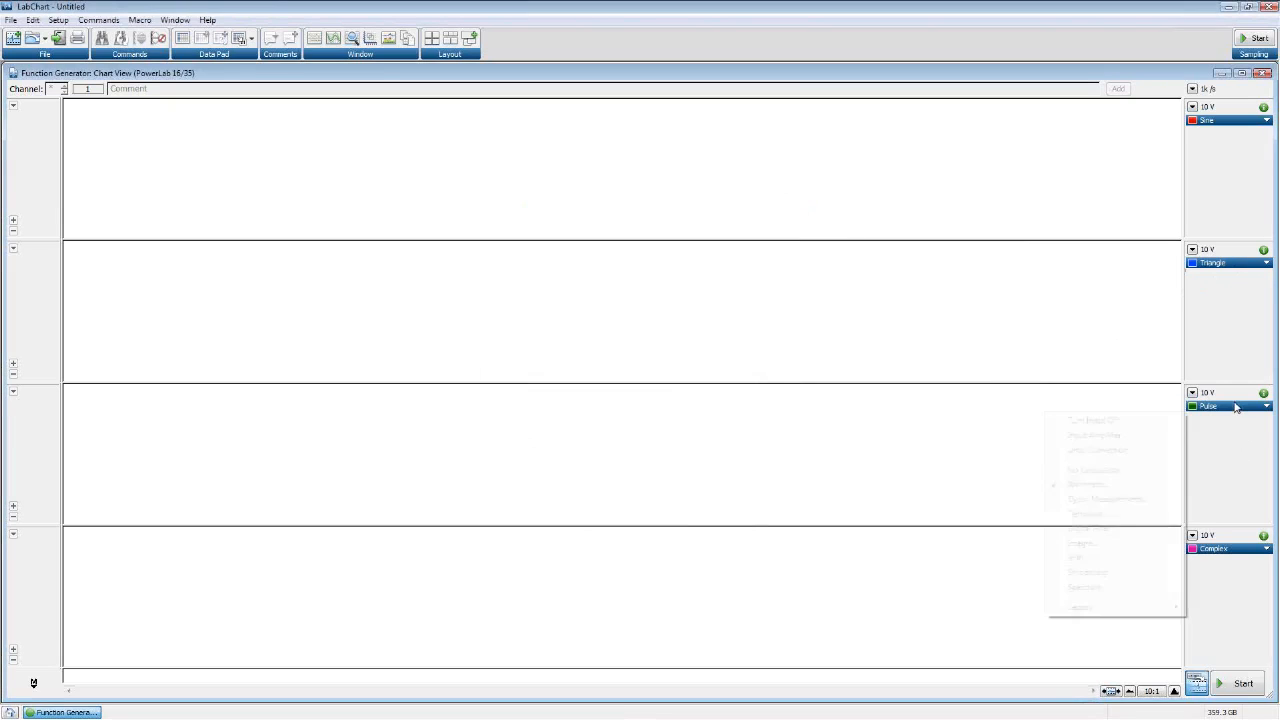
click(1094, 486)
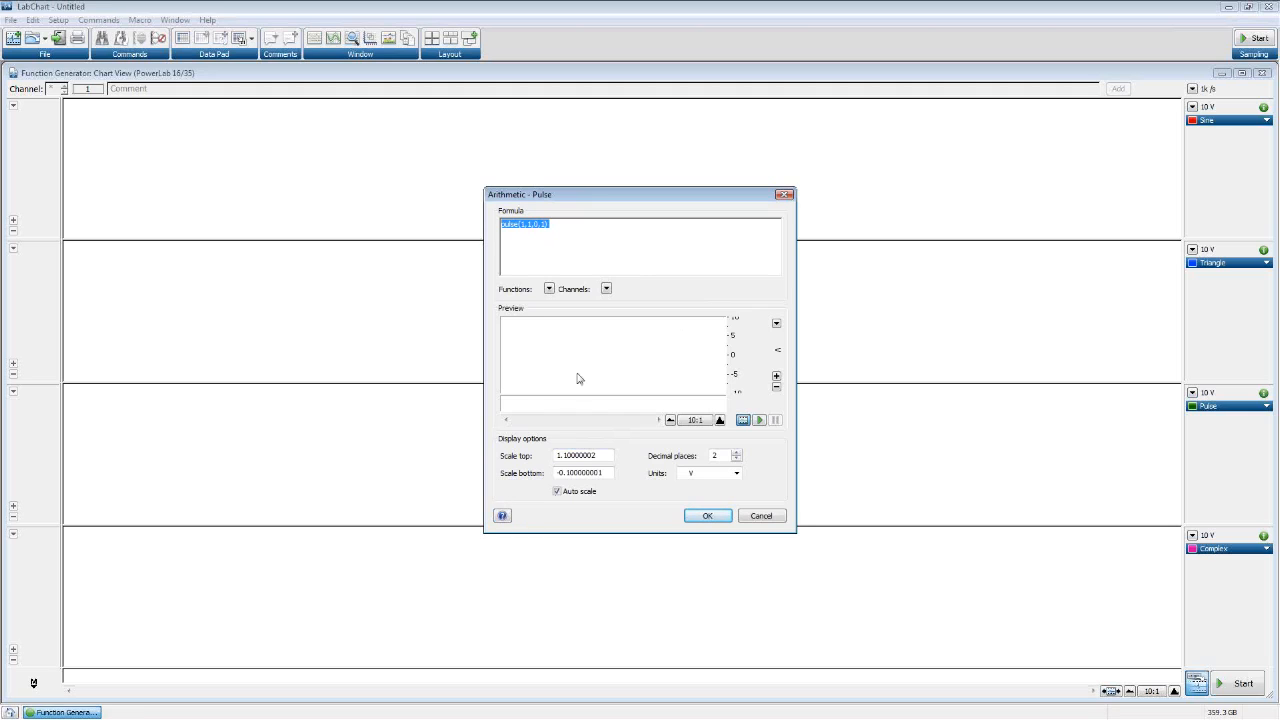
click(785, 194)
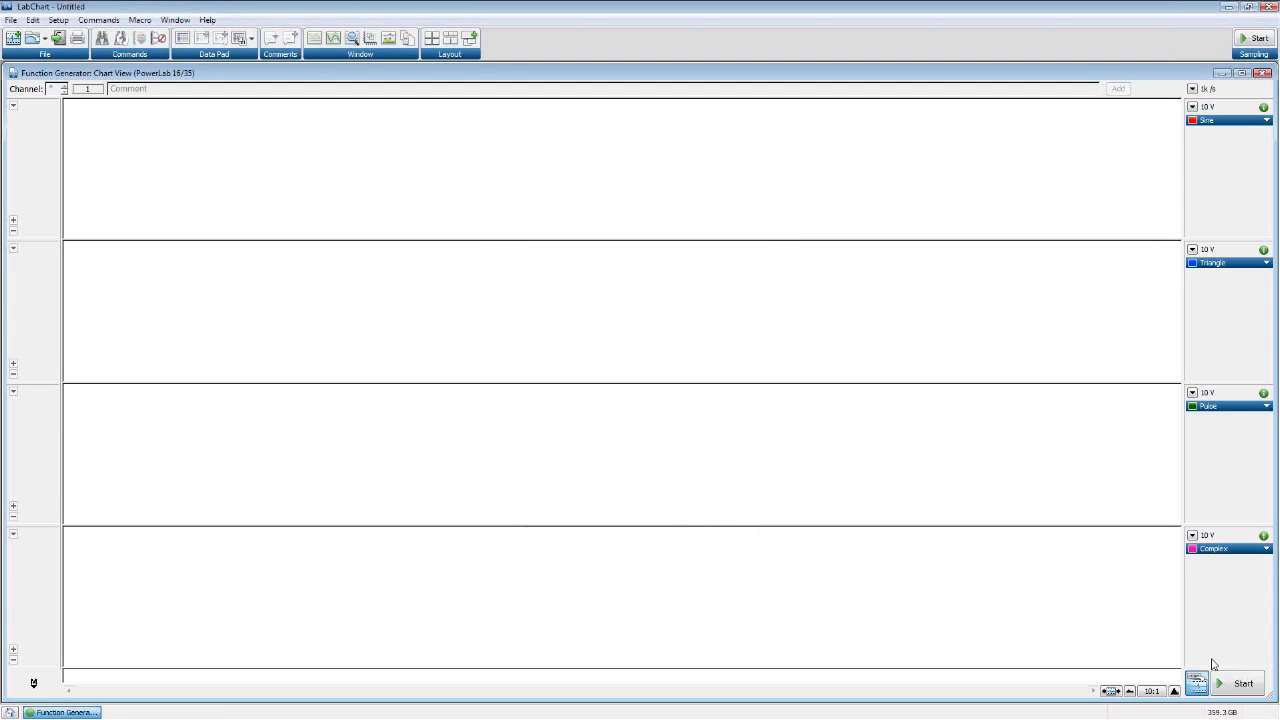
Record the generated waveforms, examine the Complex channel's Arithmetic formula while sampling, and stop the recording
click(1232, 682)
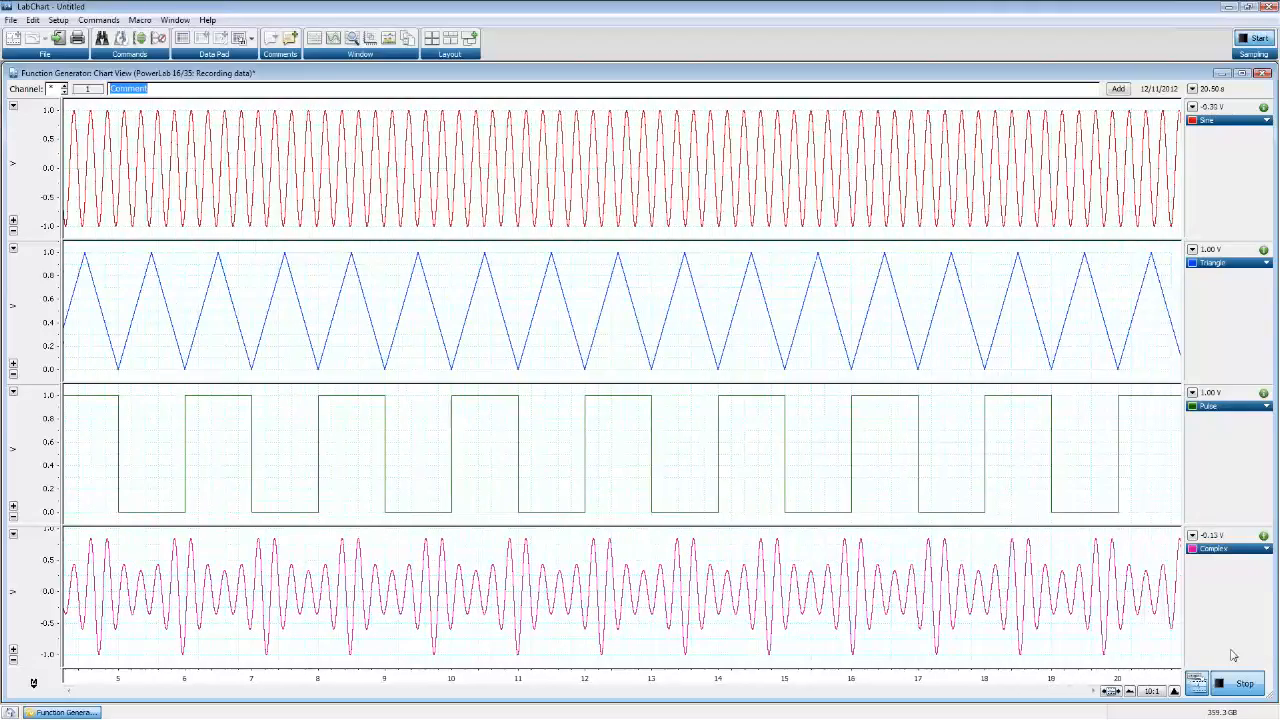
click(1230, 548)
click(1089, 421)
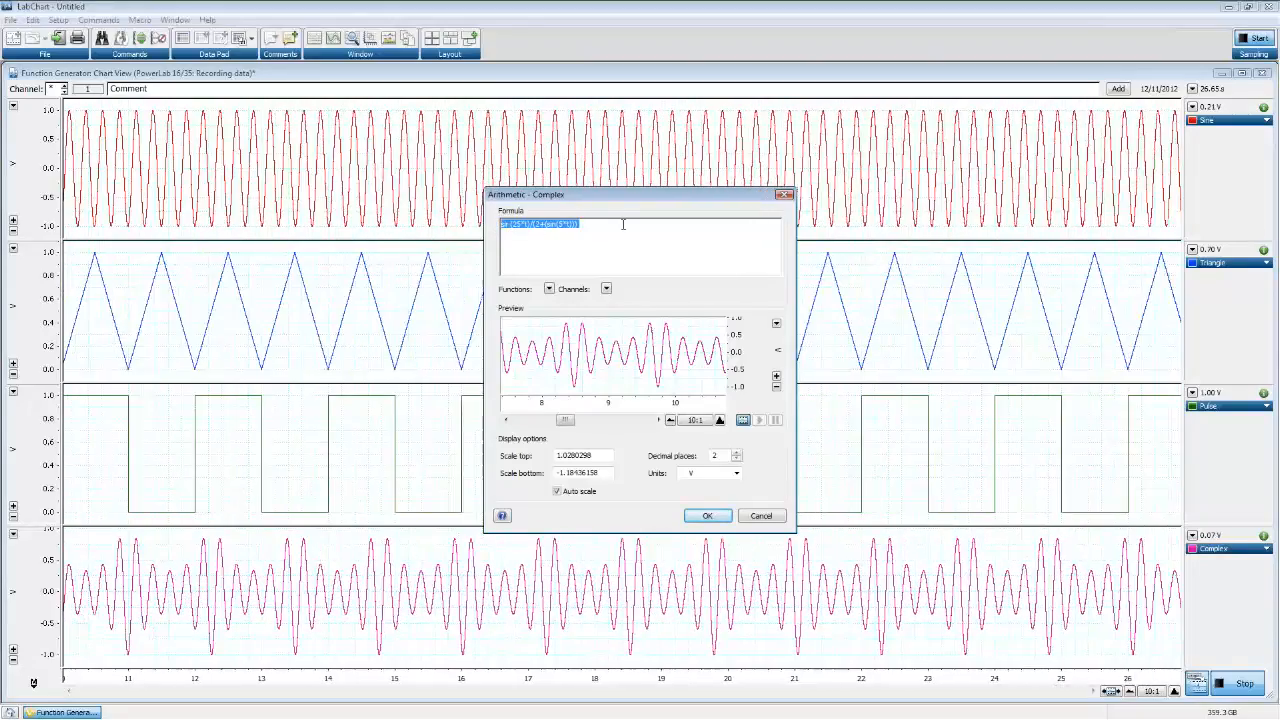
click(774, 519)
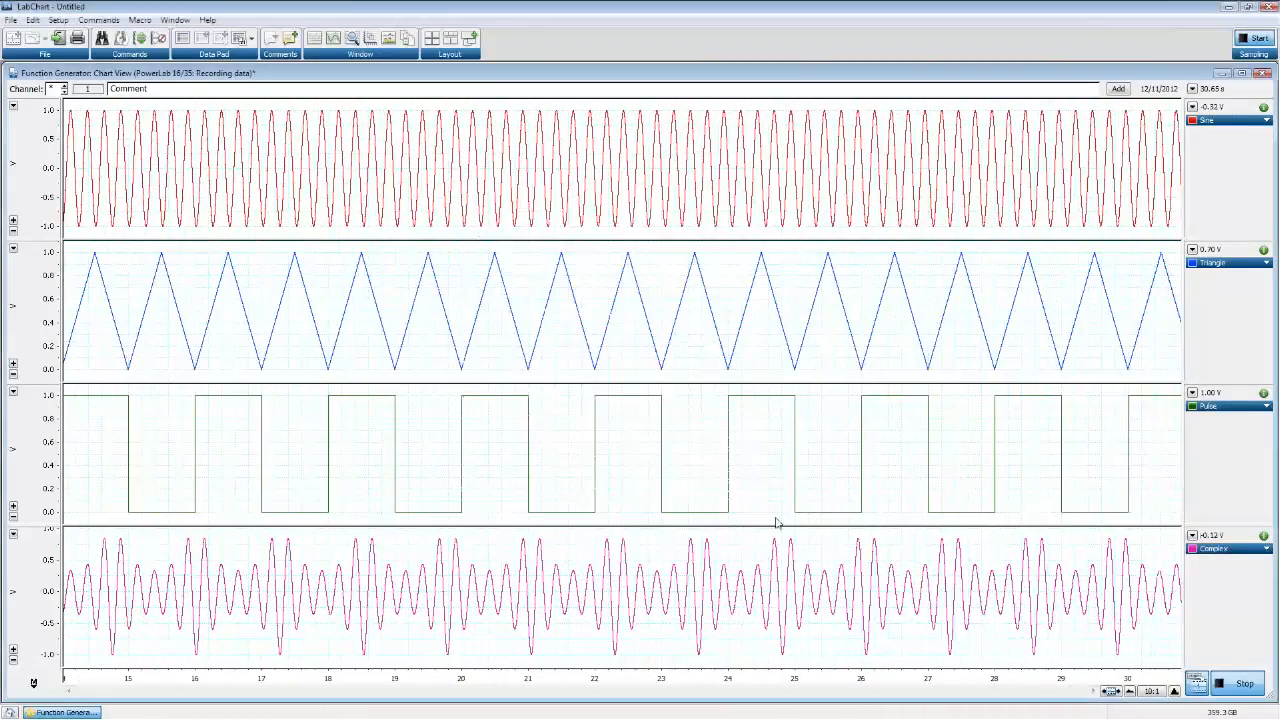
click(1232, 688)
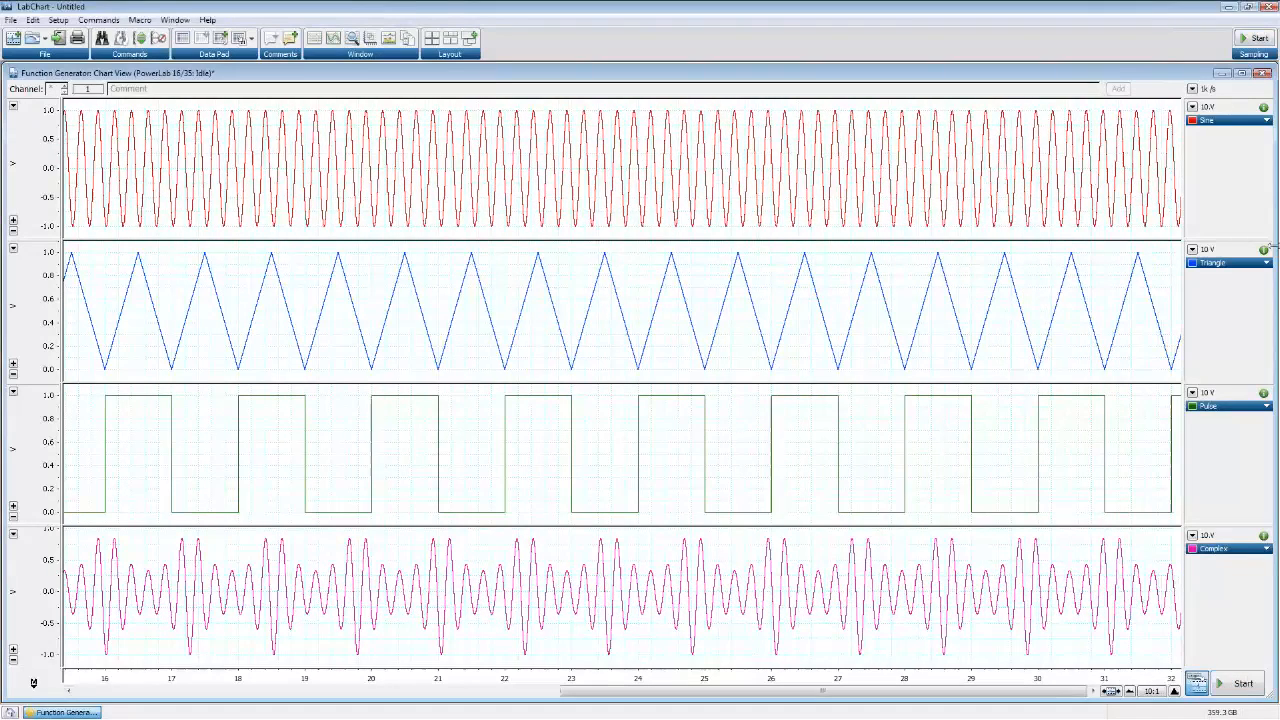
Close the Function Generator document without saving its changes, and open the Arithmetic Tutorial file
click(1263, 74)
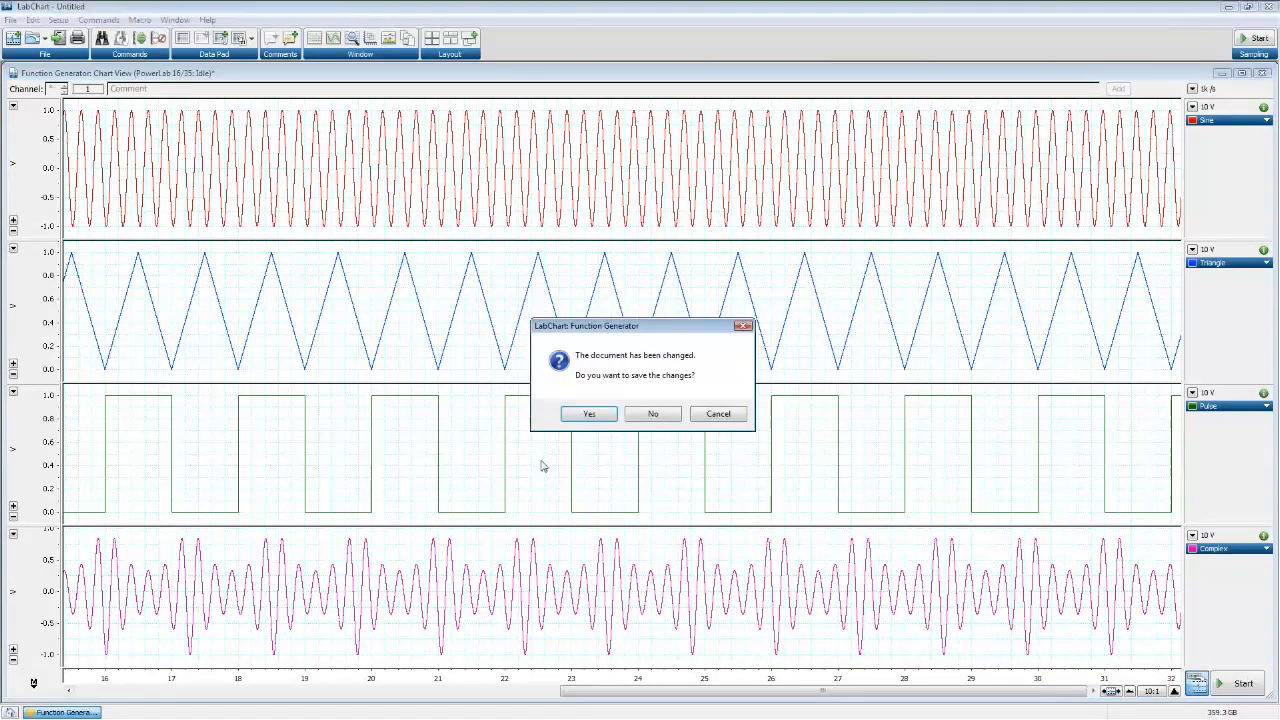
click(650, 418)
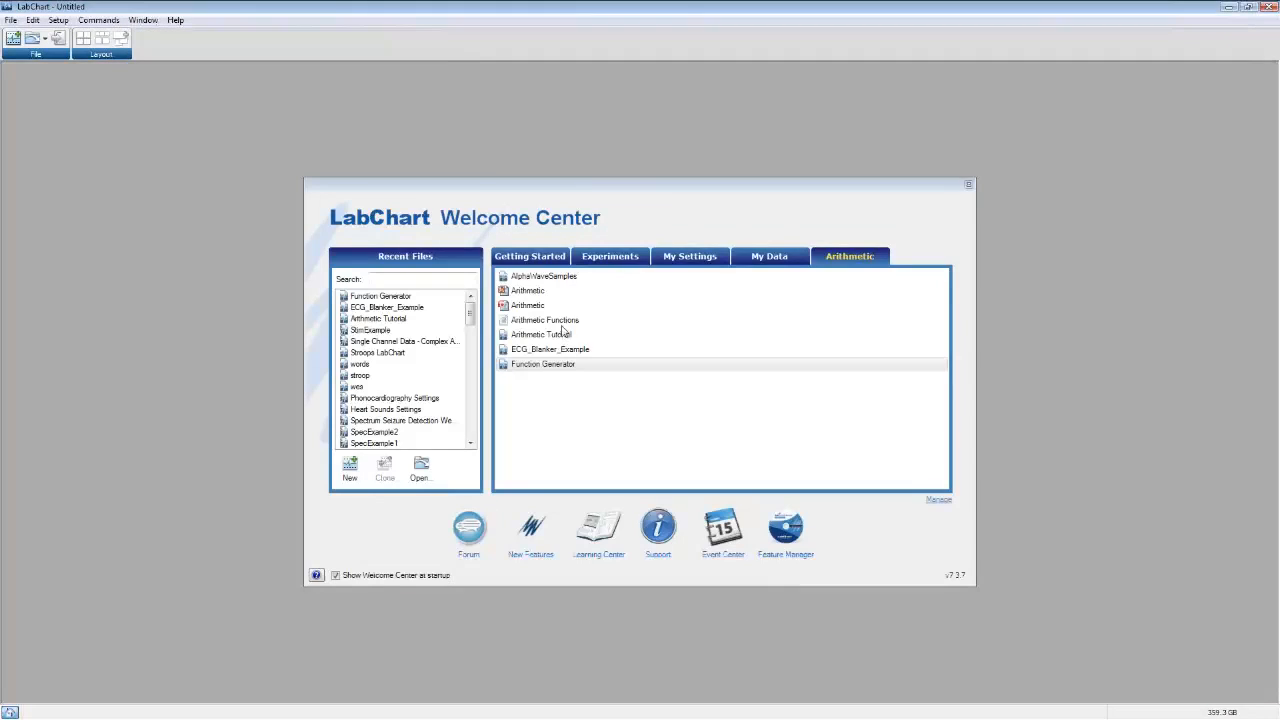
double_click(545, 334)
click(762, 413)
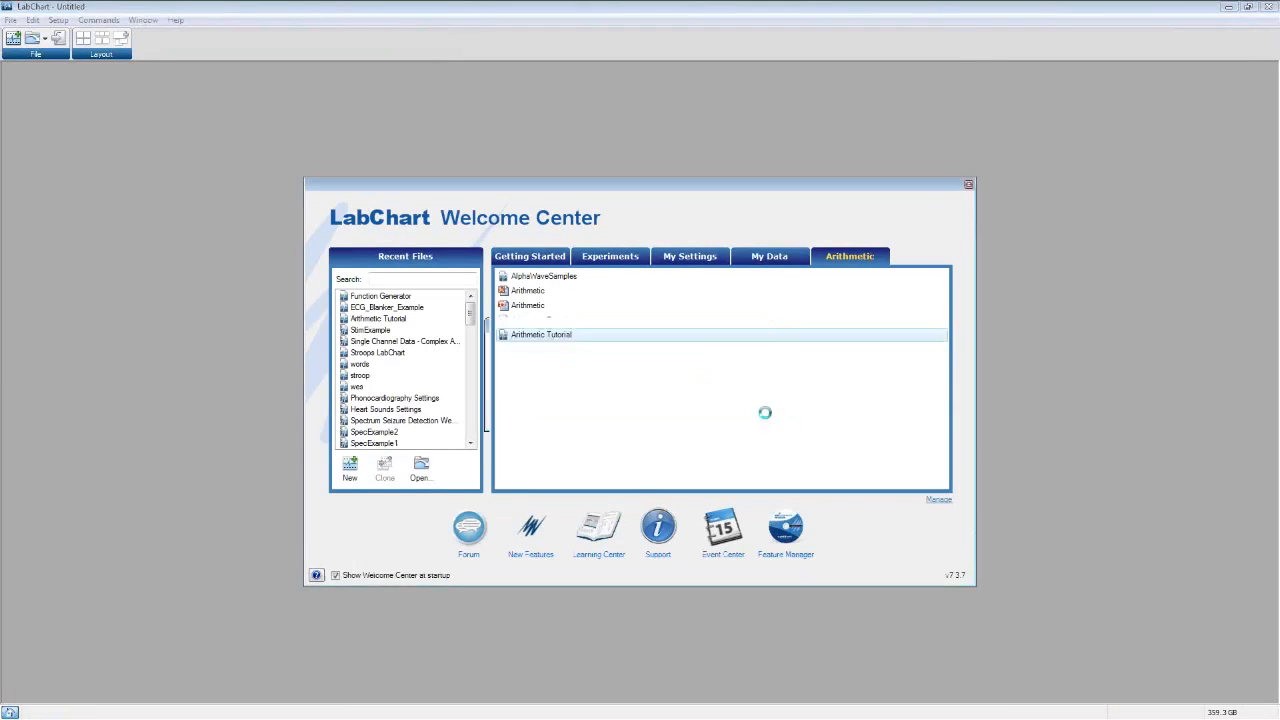
Widen the Arithmetic Tutorial chart window to the full workspace width and set its horizontal compression to 20:1
drag(679, 369, 933, 374)
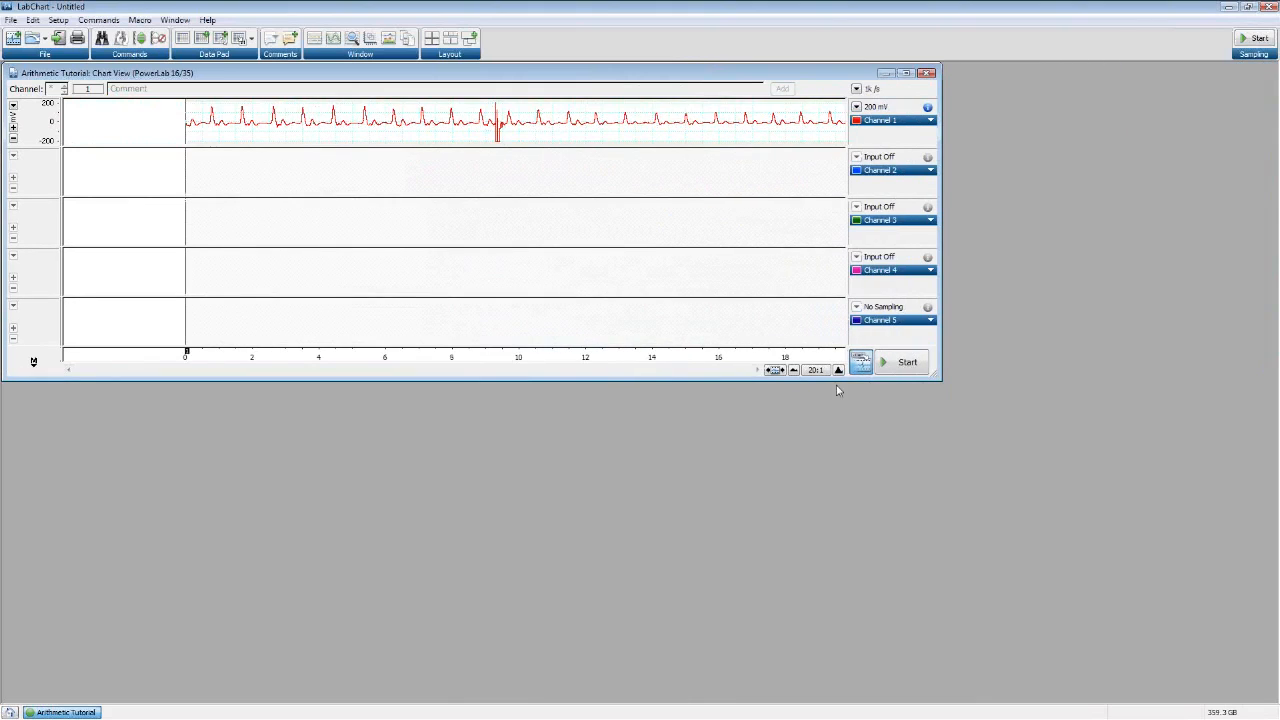
click(837, 371)
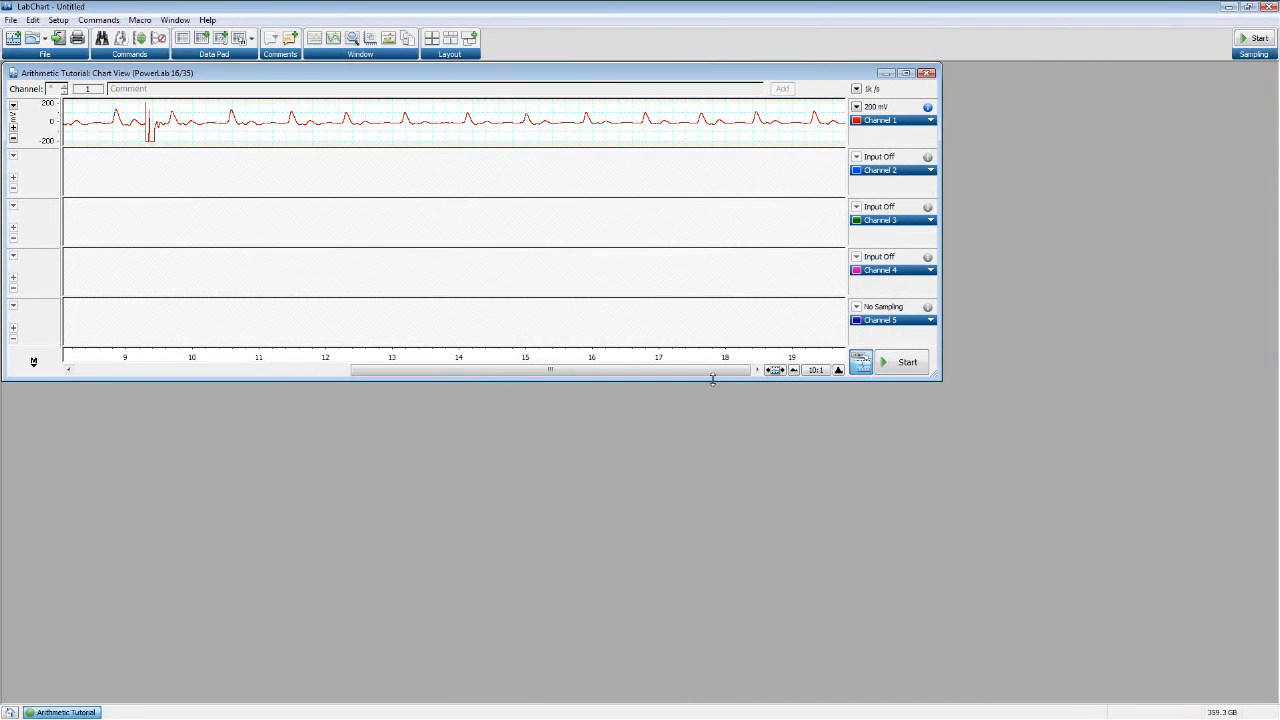
drag(711, 374, 575, 374)
drag(928, 376, 1276, 387)
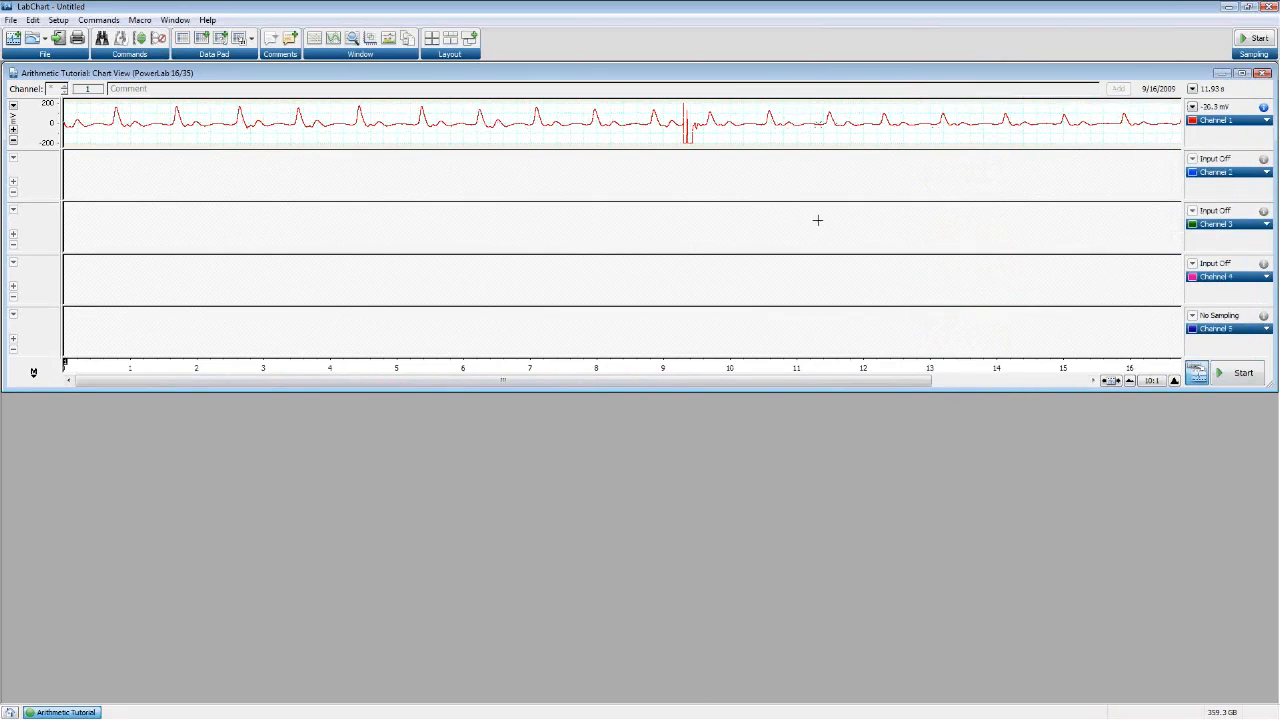
click(1111, 380)
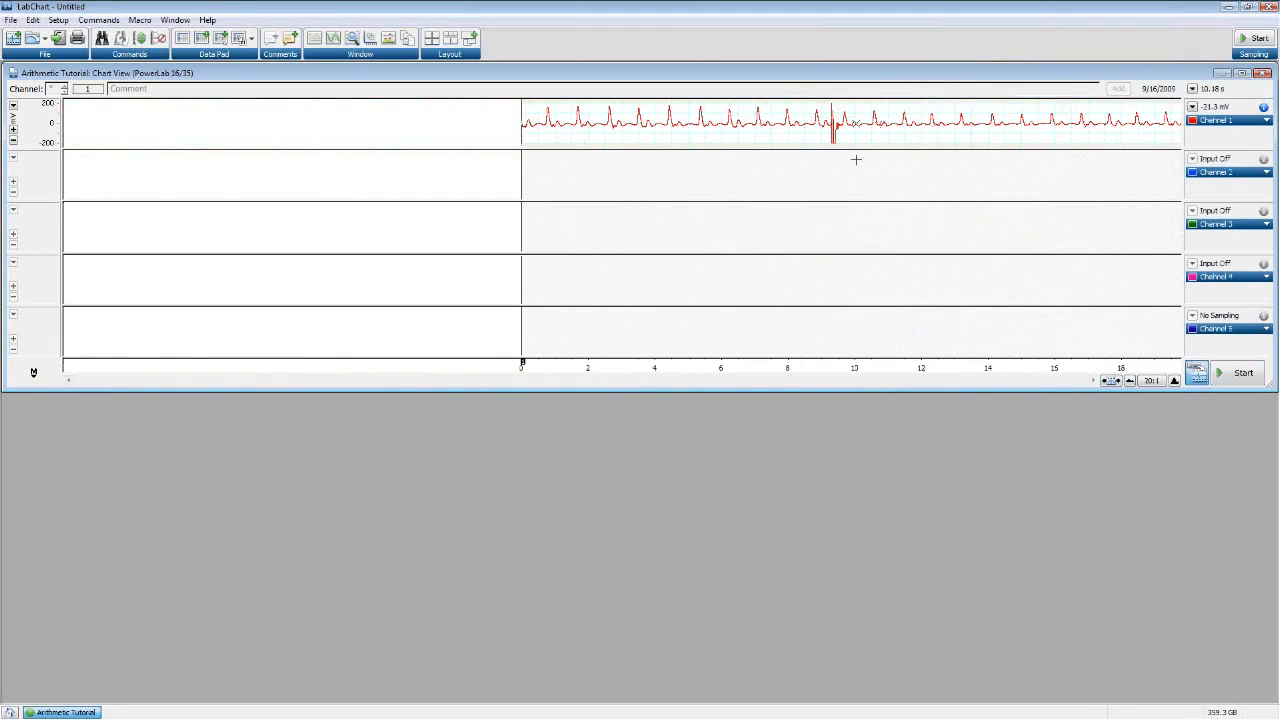
Select the artefact near 9.4 s in Channel 1 and calculate Channel 1's Rate in Channel 2 with Cyclic Measurements
drag(825, 108, 843, 150)
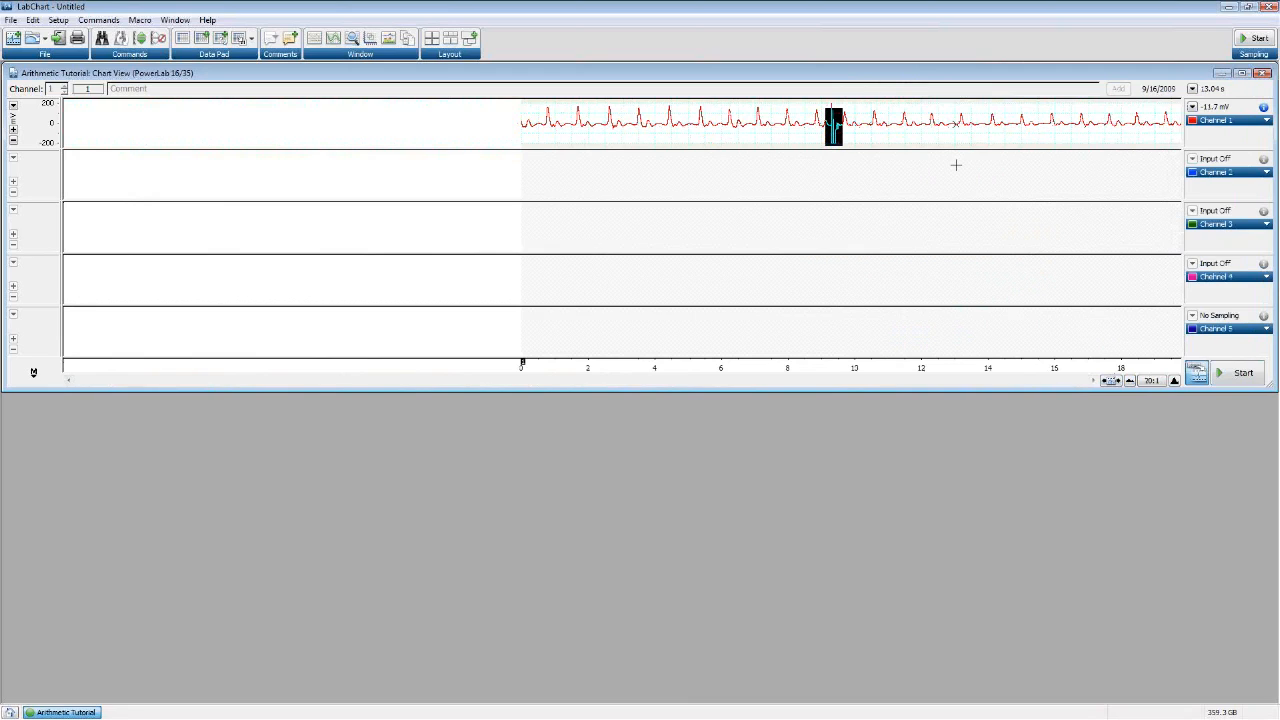
click(1221, 174)
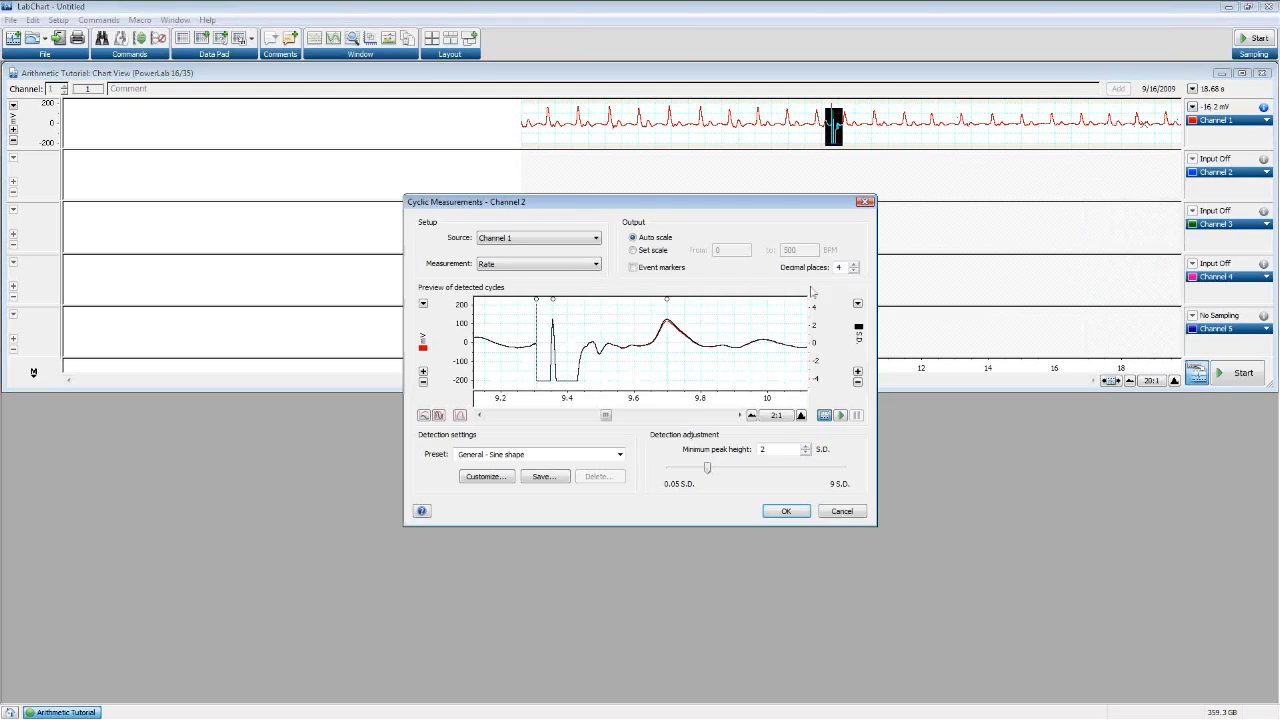
click(773, 508)
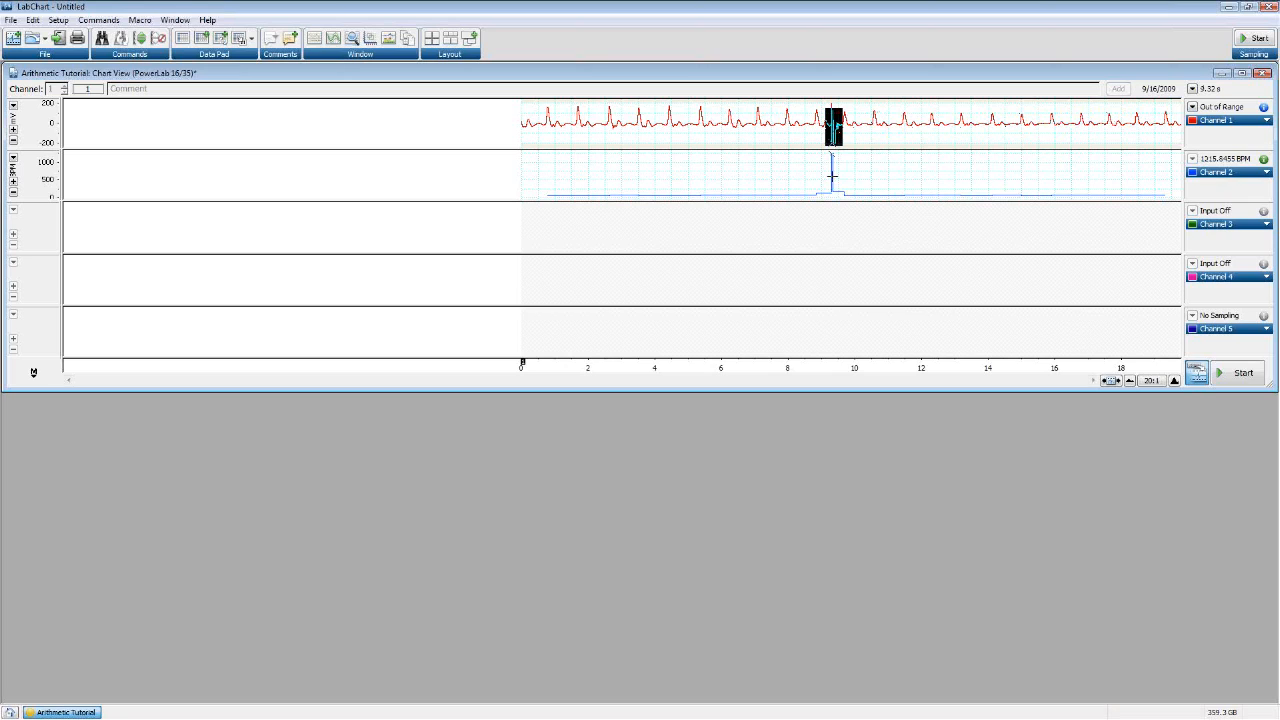
Maximize the Arithmetic Tutorial chart window
click(1245, 172)
click(1245, 173)
click(1242, 73)
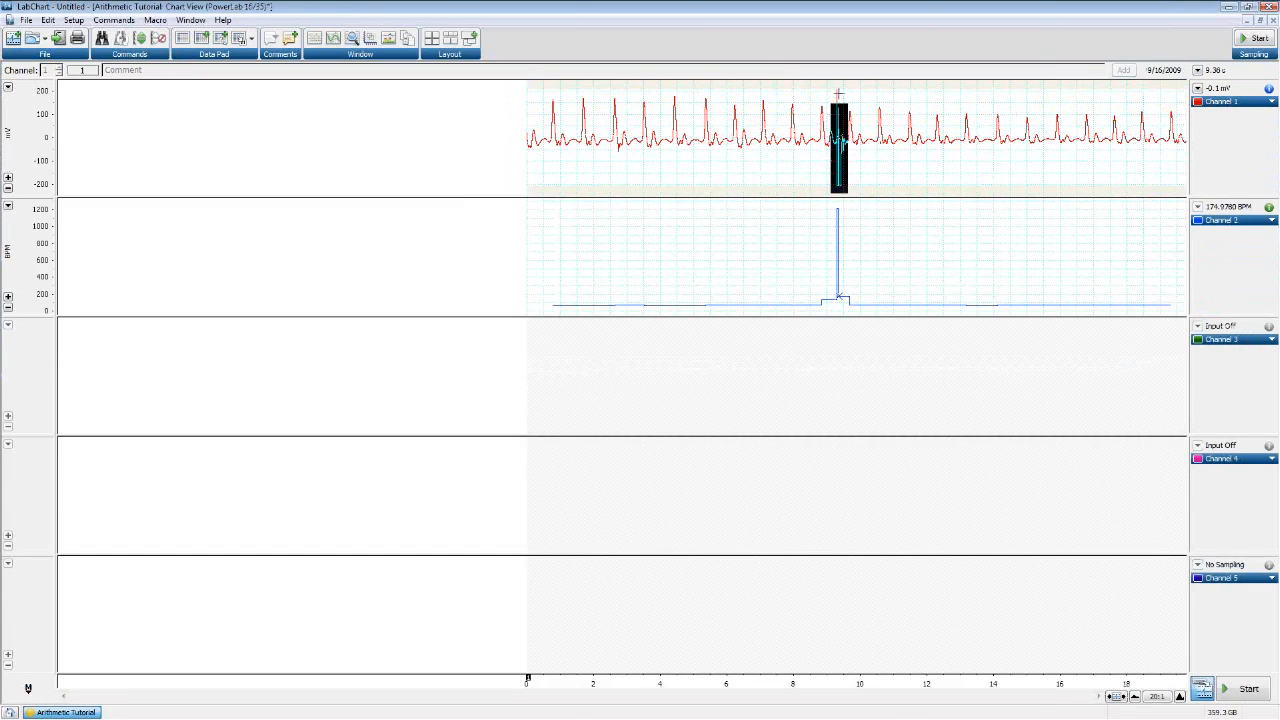
Examine the artefact in Channel 1 by selecting the stretch from about 9.1 to 10 s
click(860, 100)
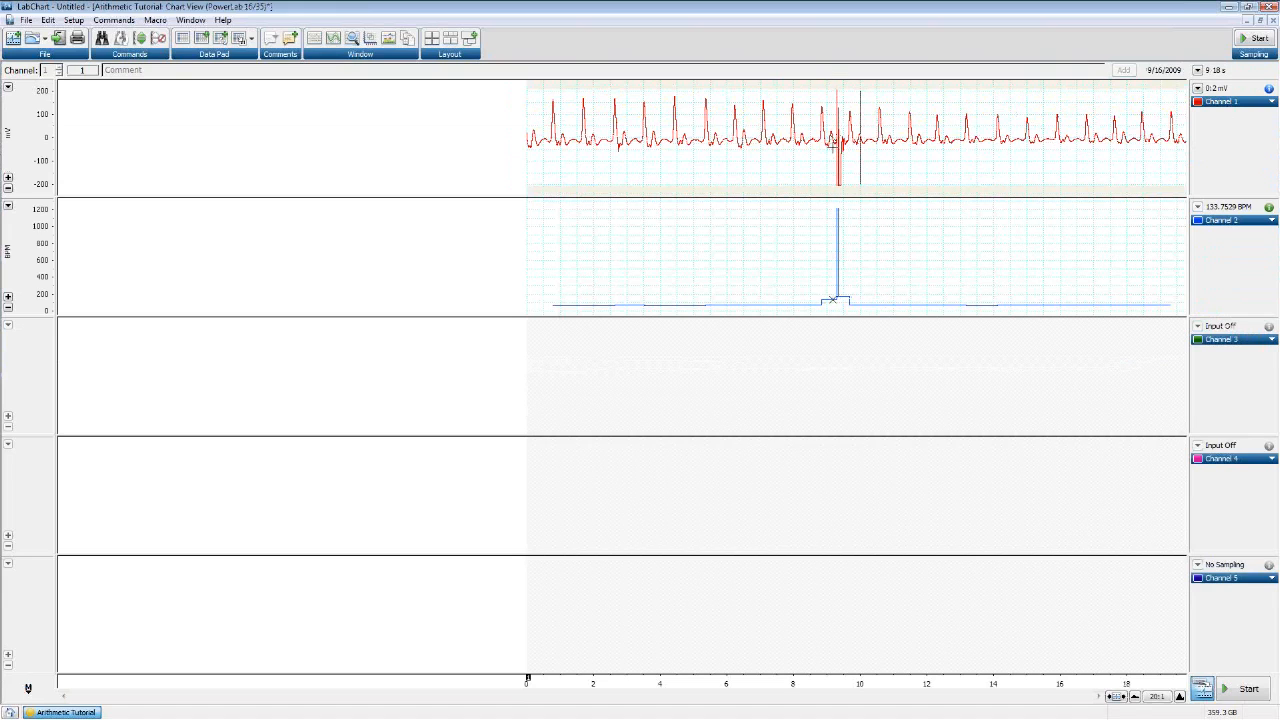
drag(829, 150, 859, 96)
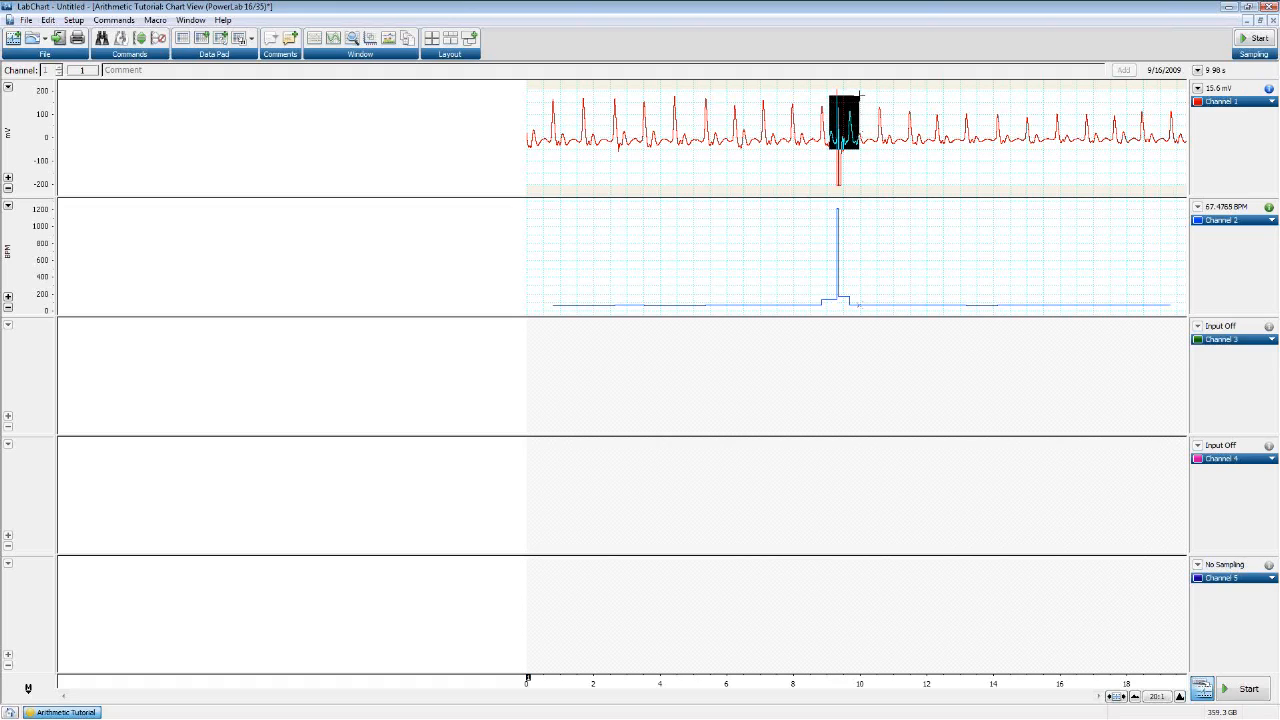
drag(829, 153, 861, 97)
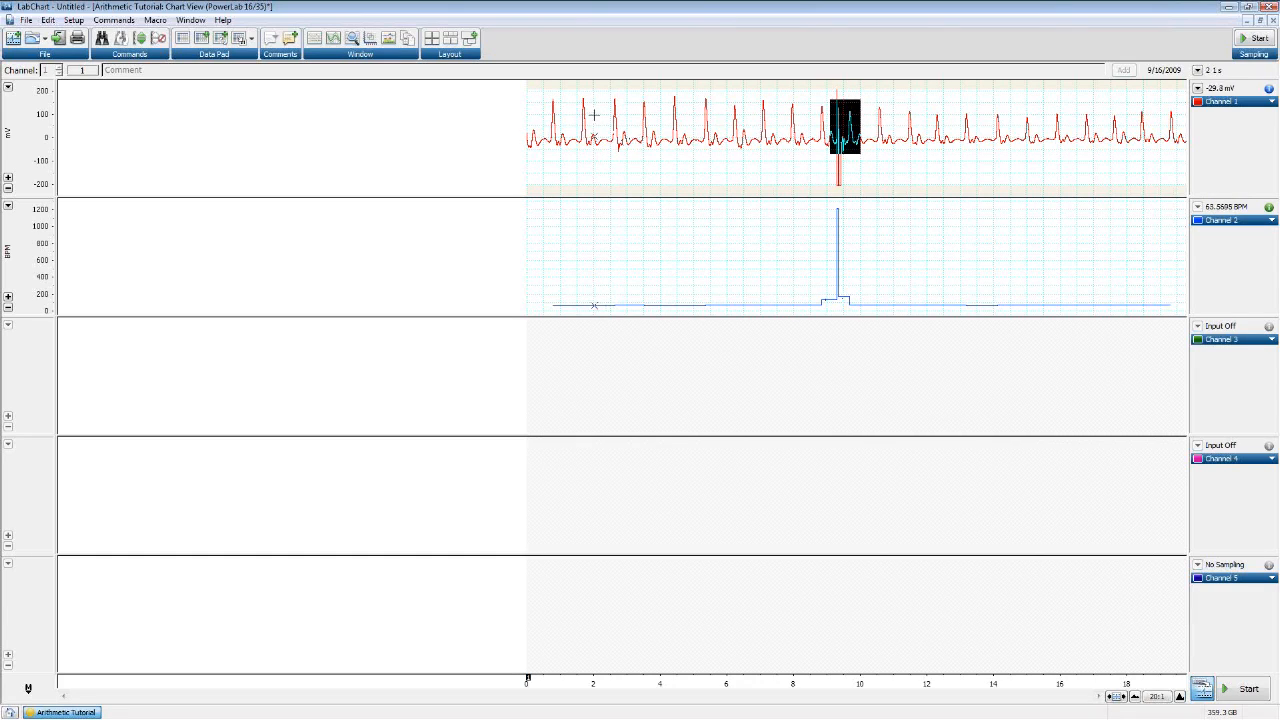
Select nearly the whole Channel 1 trace, start an Arithmetic formula for Channel 2 with window(), and check the function's required arguments
drag(541, 95, 1191, 157)
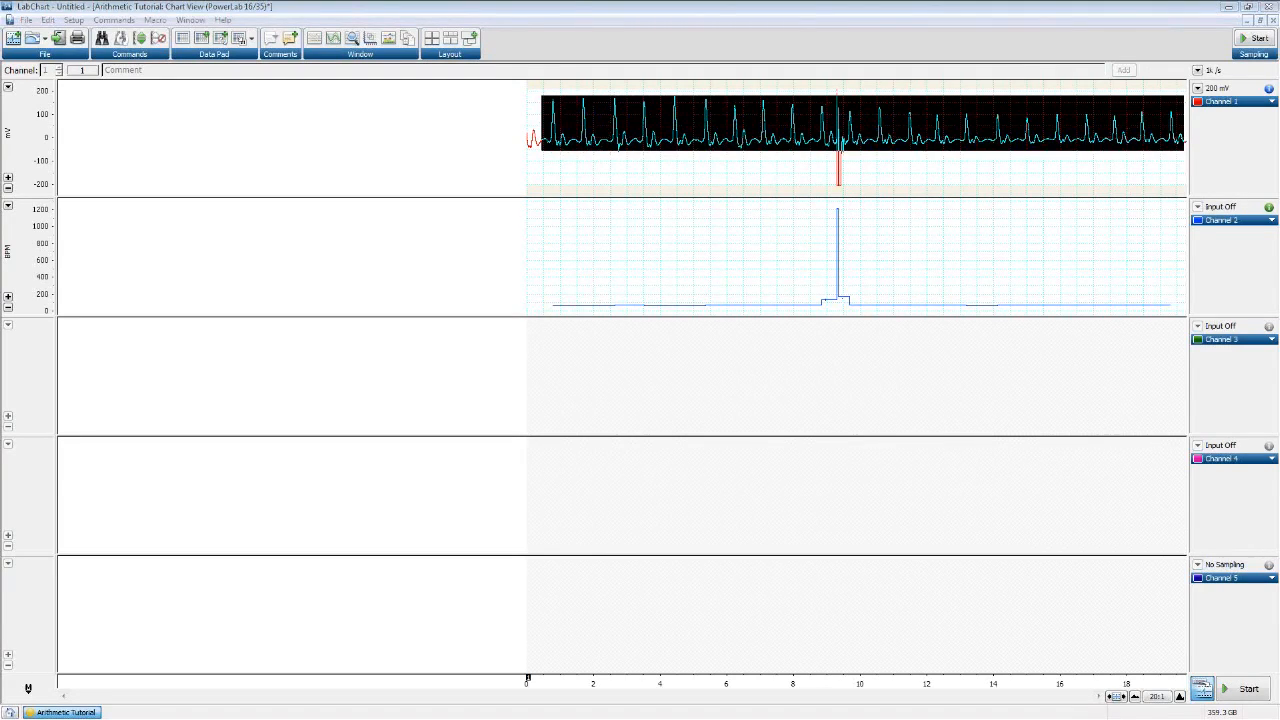
click(1223, 221)
click(1094, 299)
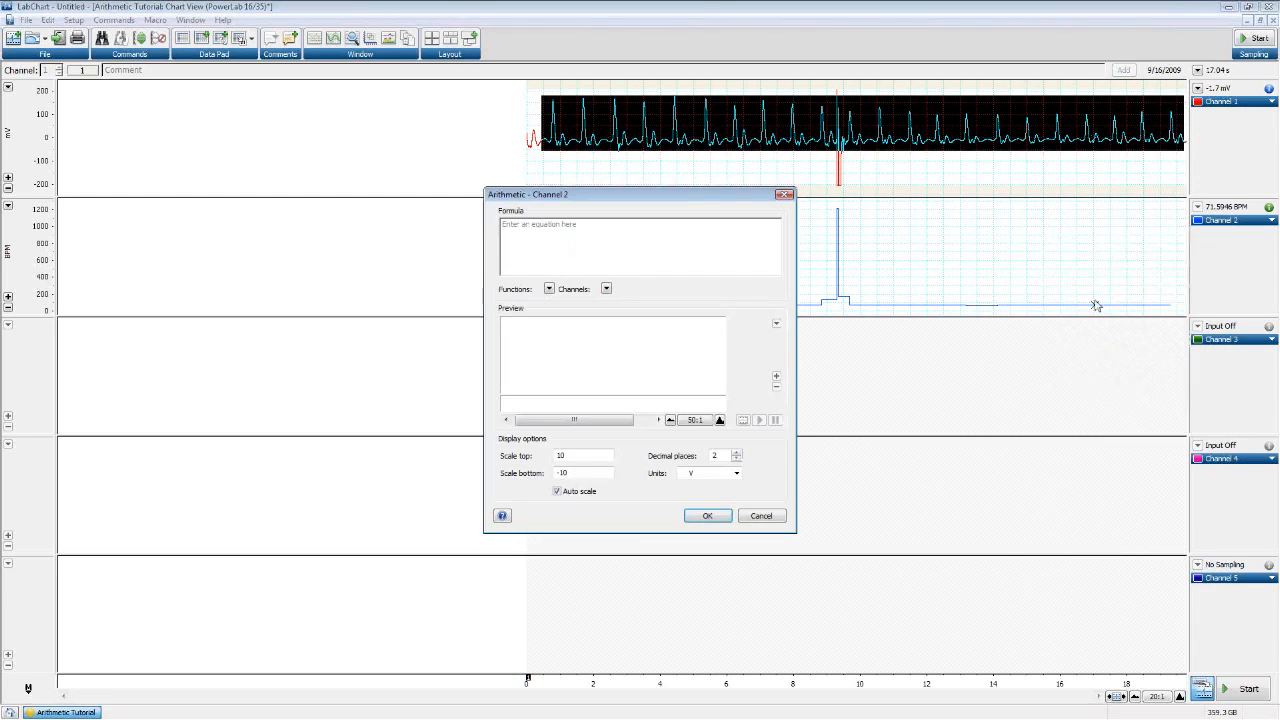
drag(698, 194, 398, 192)
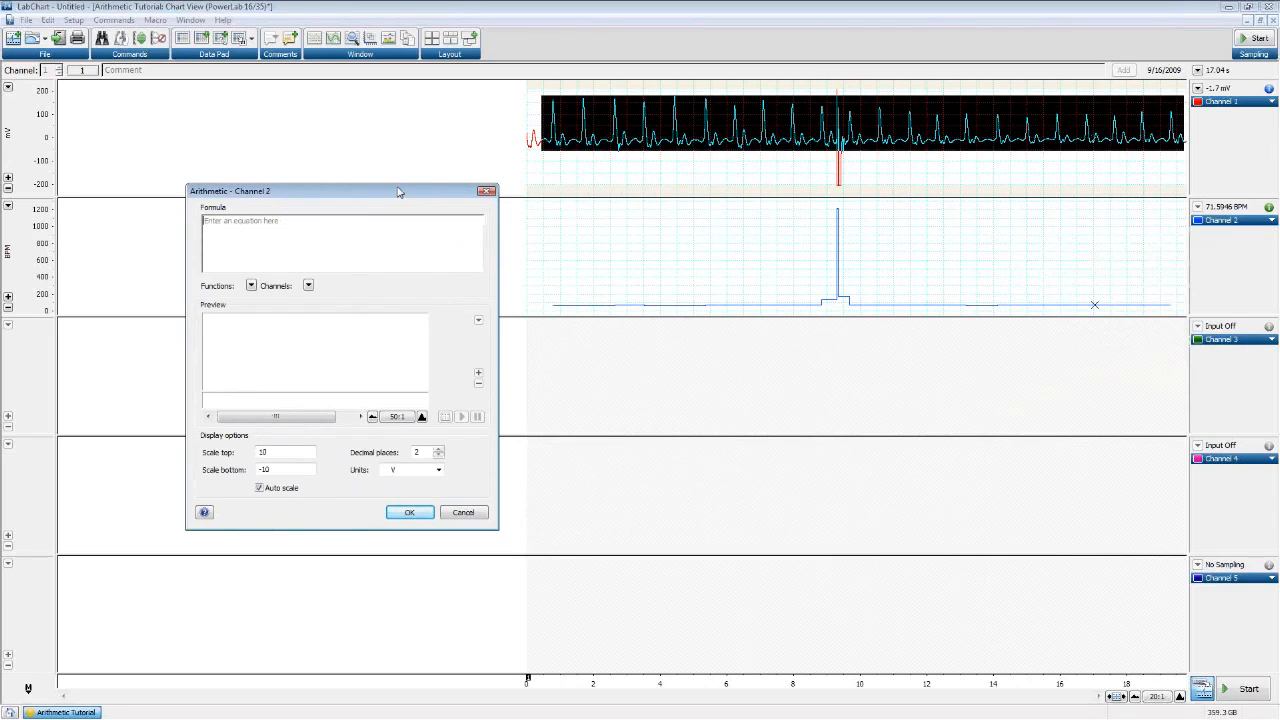
text(window()
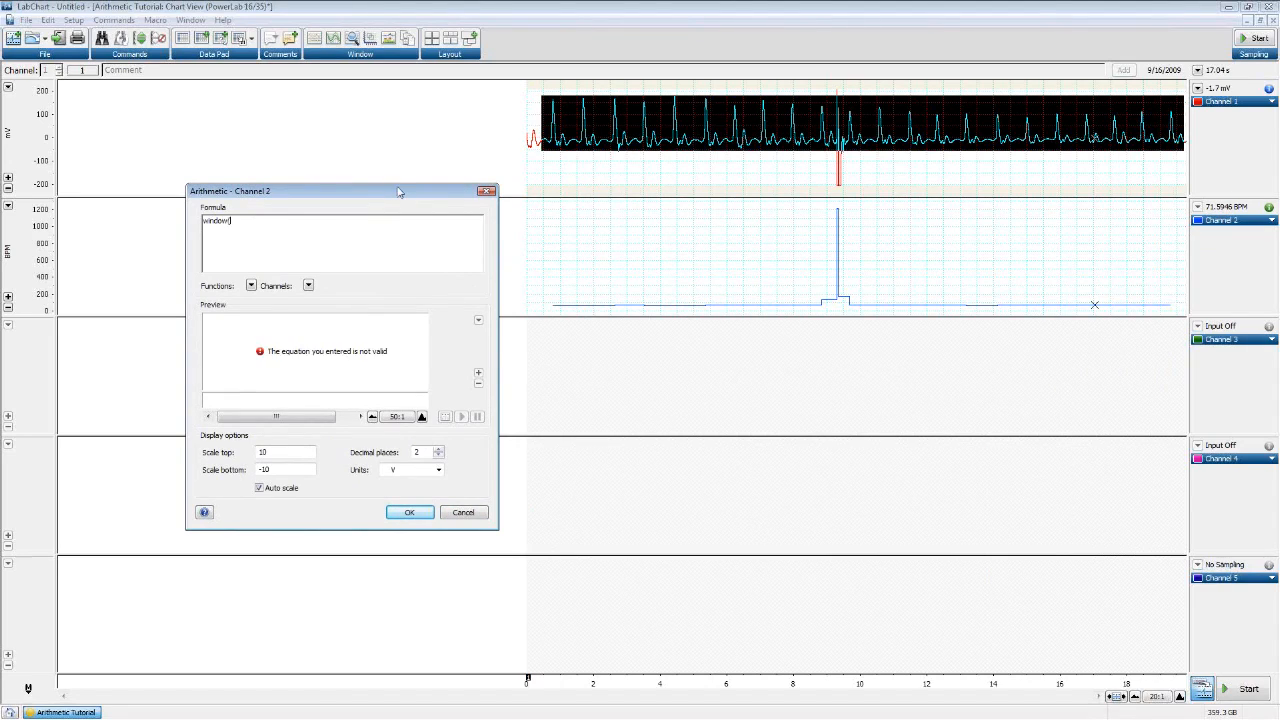
text())
mouse_move(260, 356)
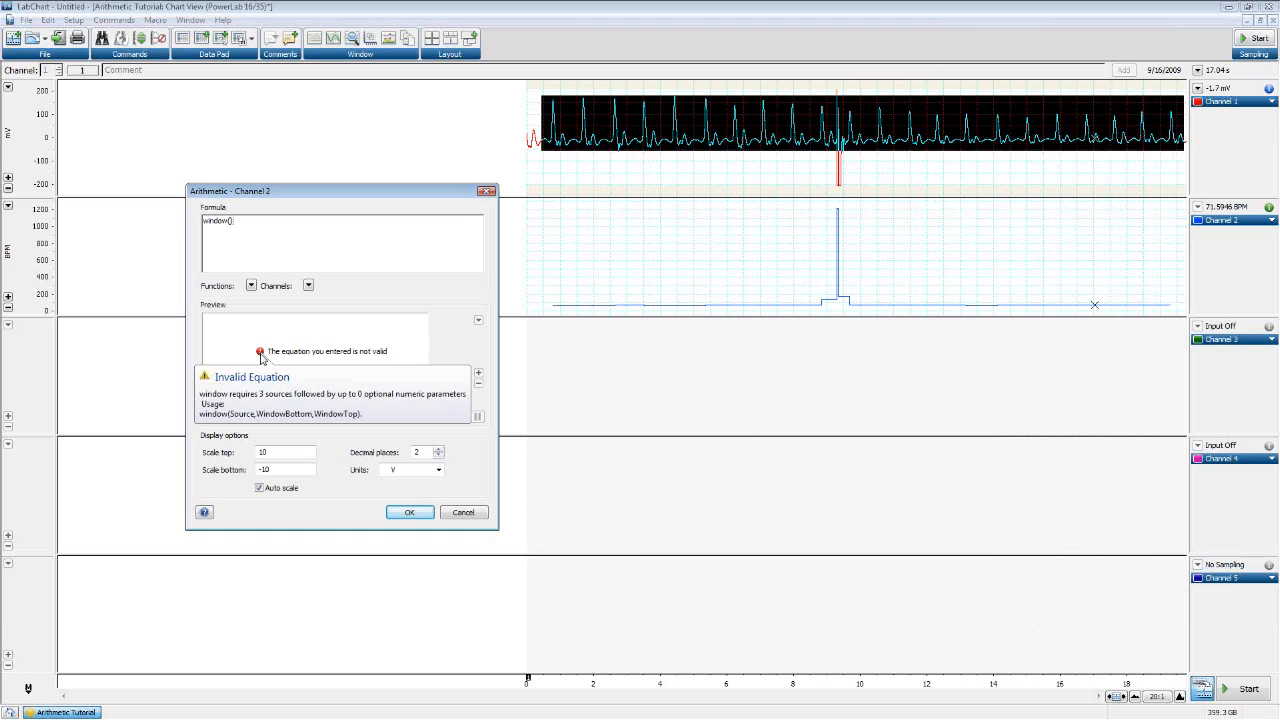
Complete the Channel 2 formula as window(ch1,-0.05,0.2)
text(Ch1)
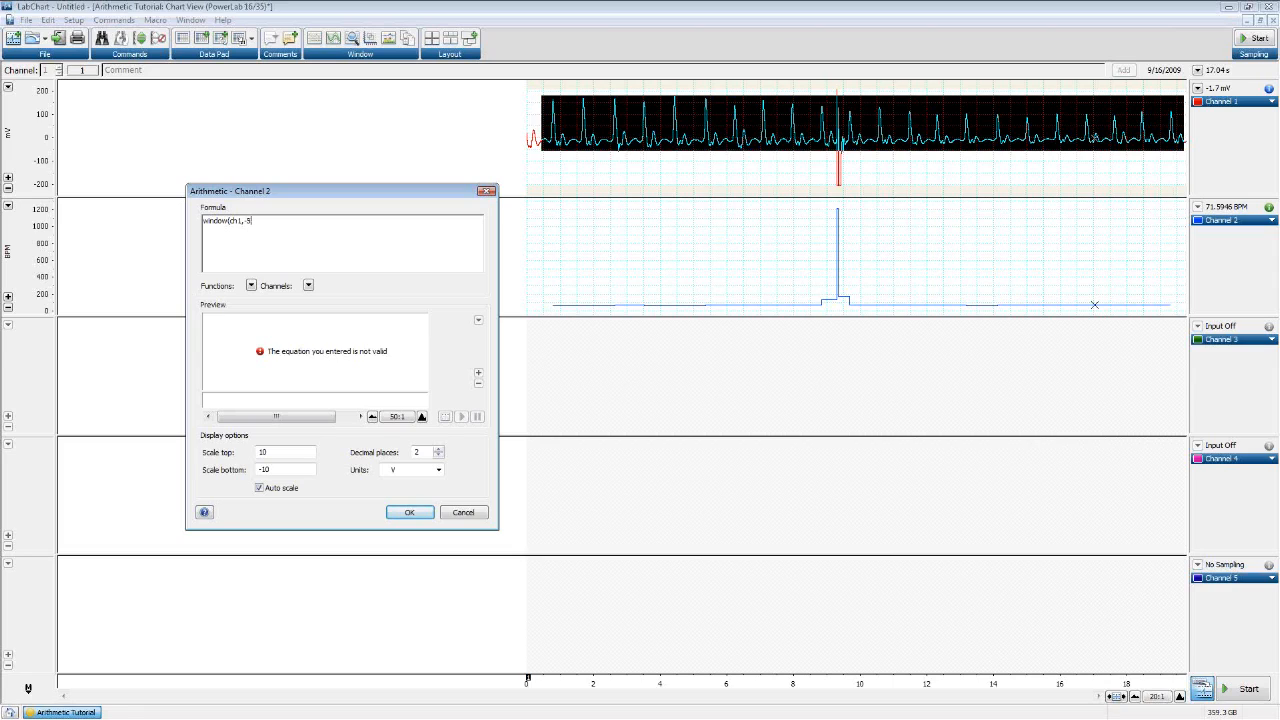
text(0))
text(5)
text(,0.2)
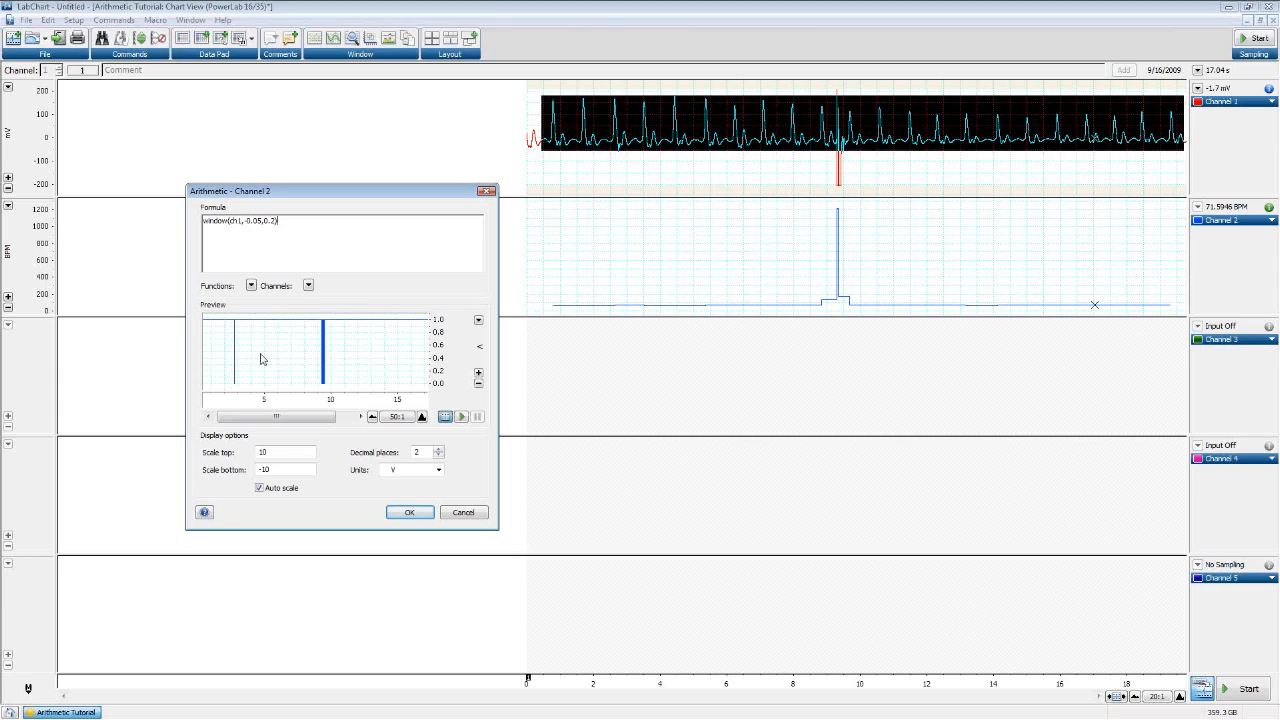
Set the window function's lower limit to -0.06 and apply the formula to Channel 2
click(261, 222)
key(BackSpace)
text(6)
drag(253, 222, 279, 223)
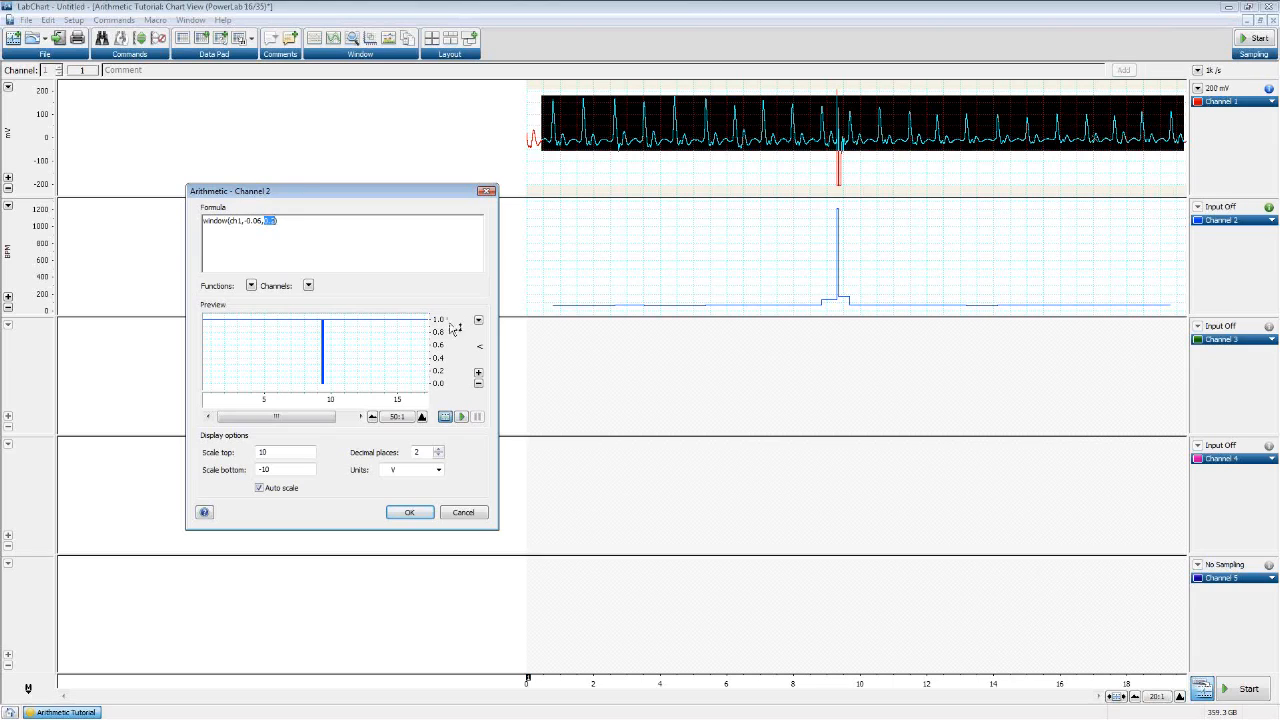
drag(309, 196, 315, 208)
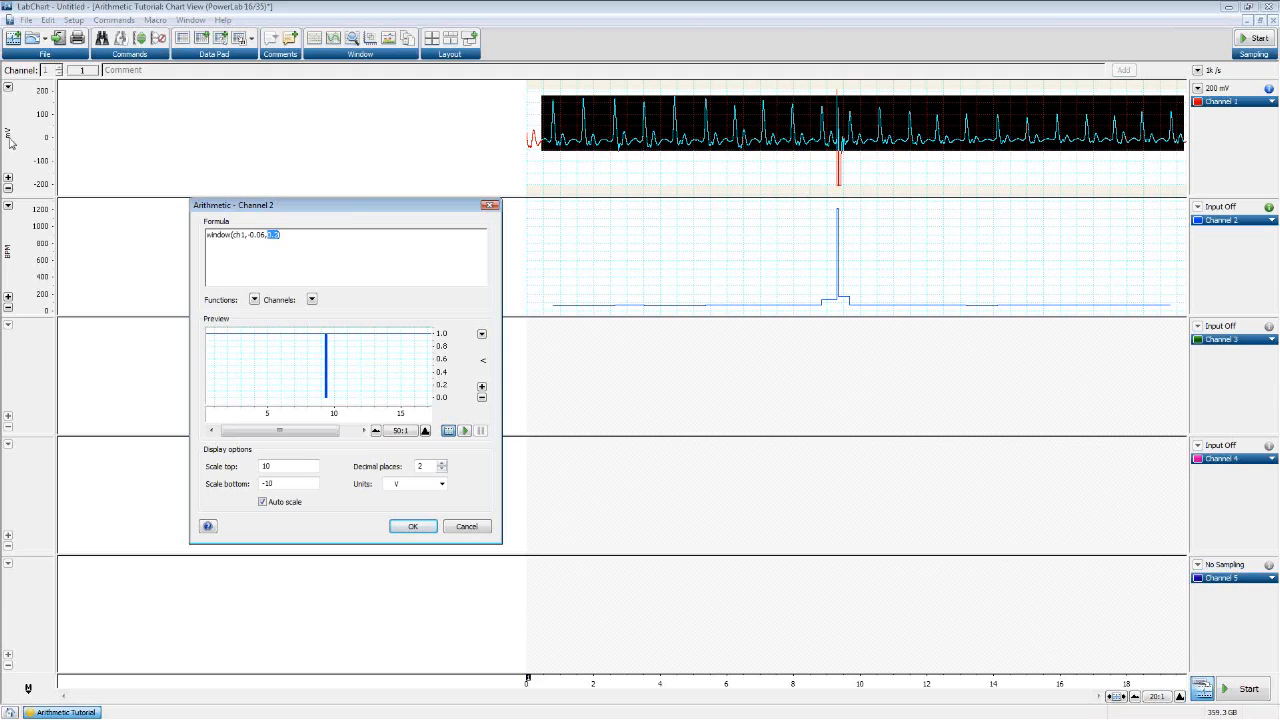
drag(248, 234, 278, 242)
text(-0.36)
drag(247, 238, 274, 242)
click(411, 528)
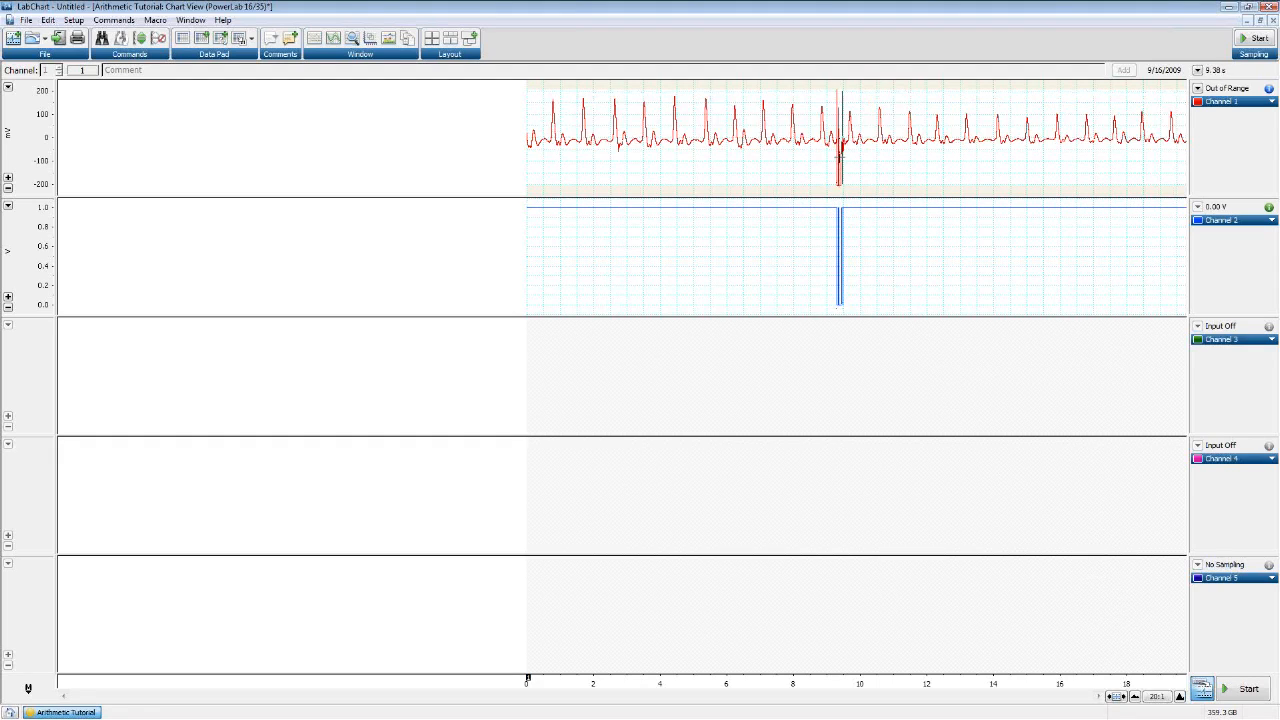
Create an Arithmetic calculation for Channel 3 with the formula smoothsec(ch2,0.3)
click(1180, 697)
click(1180, 697)
click(1180, 697)
click(1180, 697)
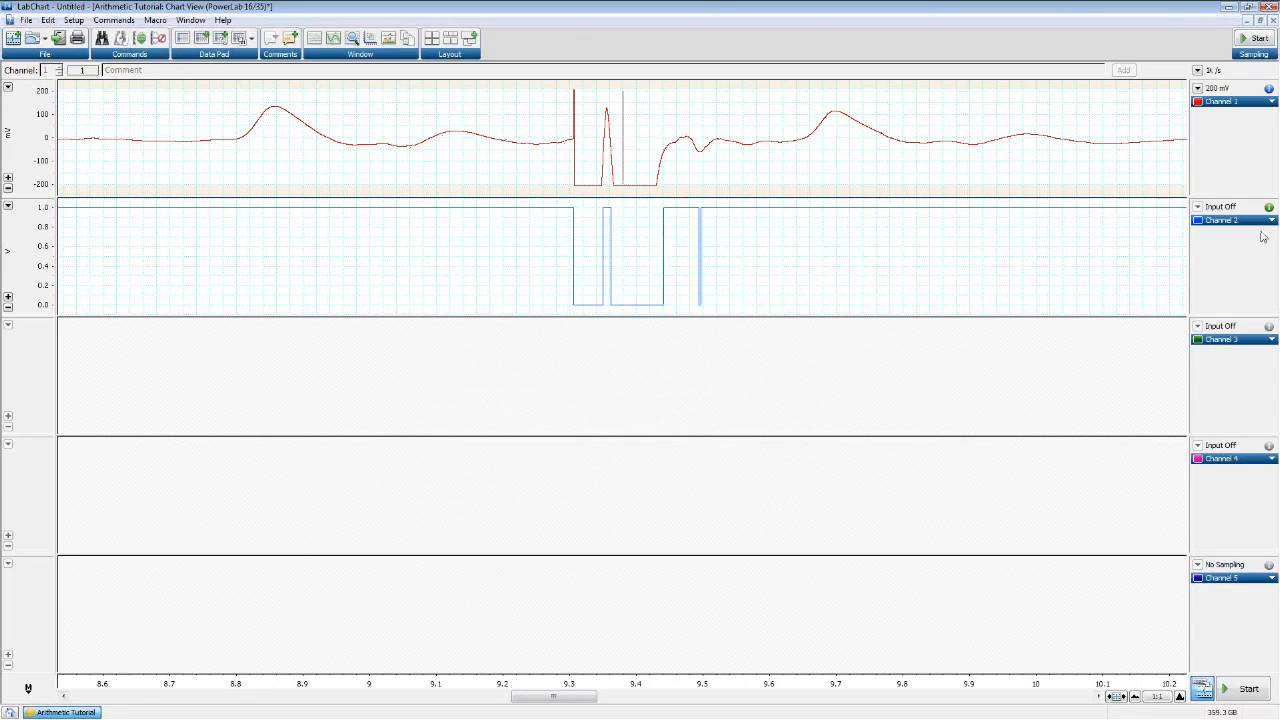
click(1240, 340)
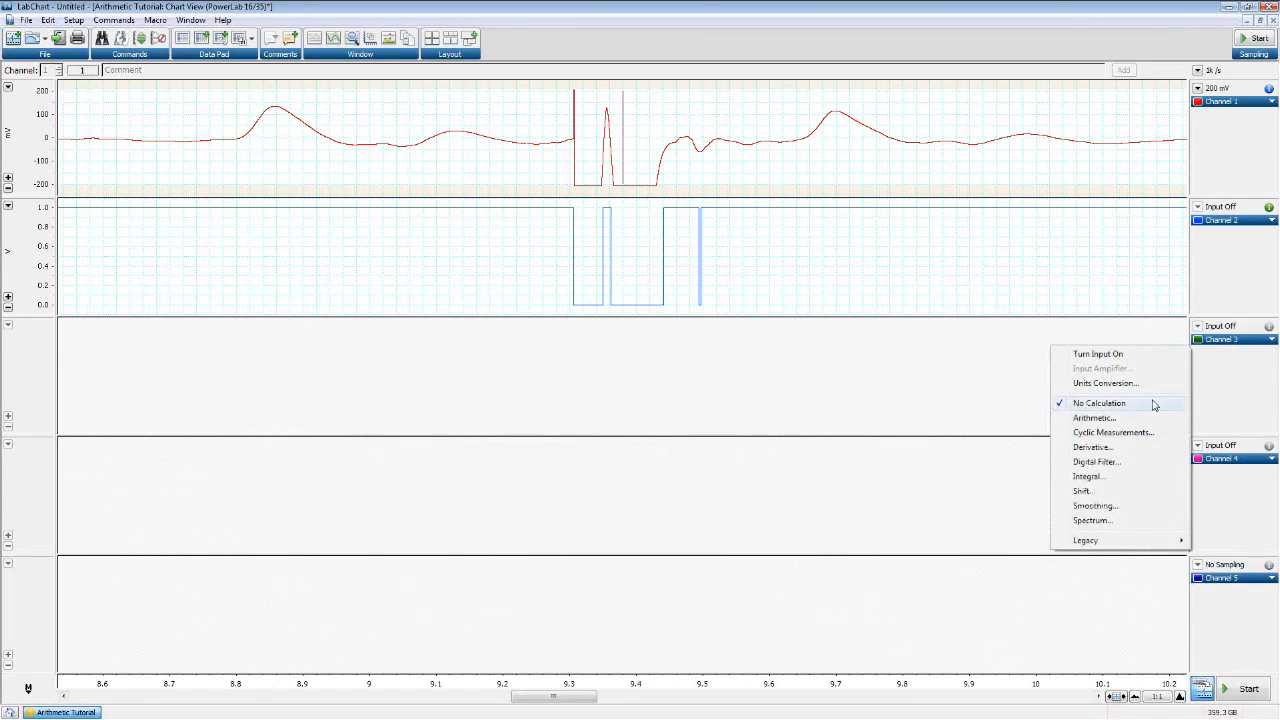
click(1114, 418)
drag(567, 200, 166, 249)
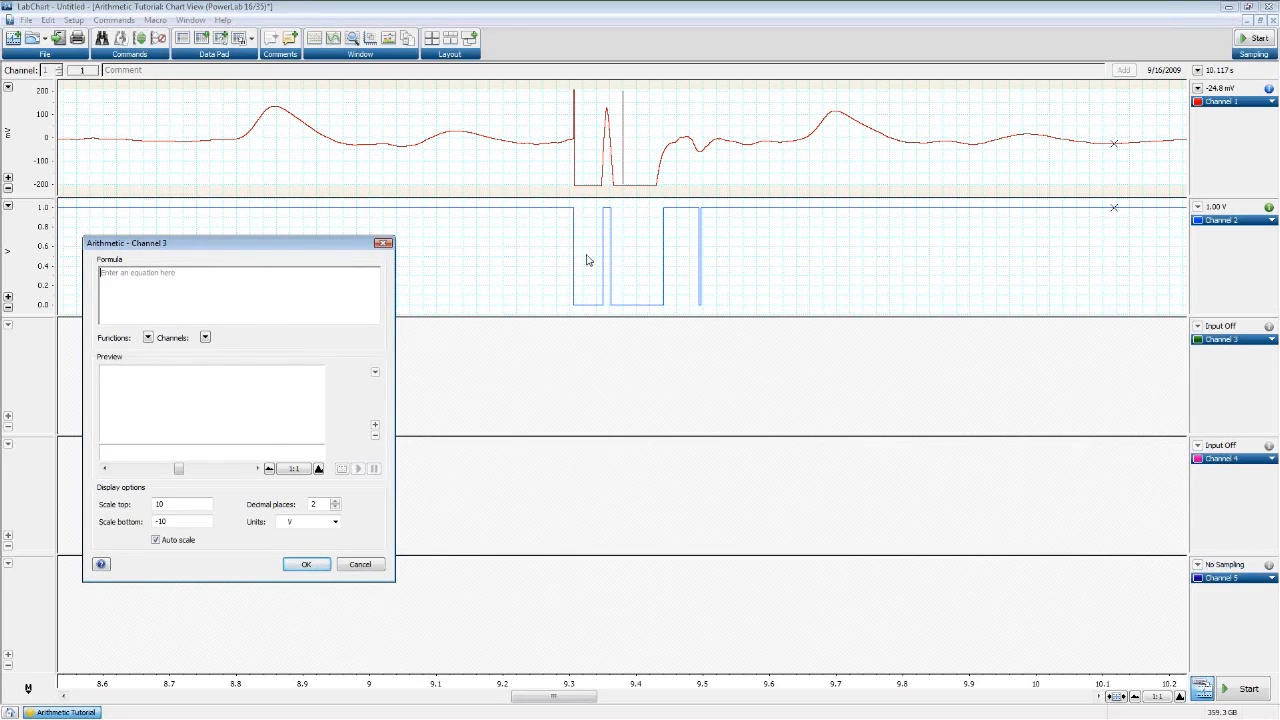
click(221, 277)
text(smoothsec(ch2,)
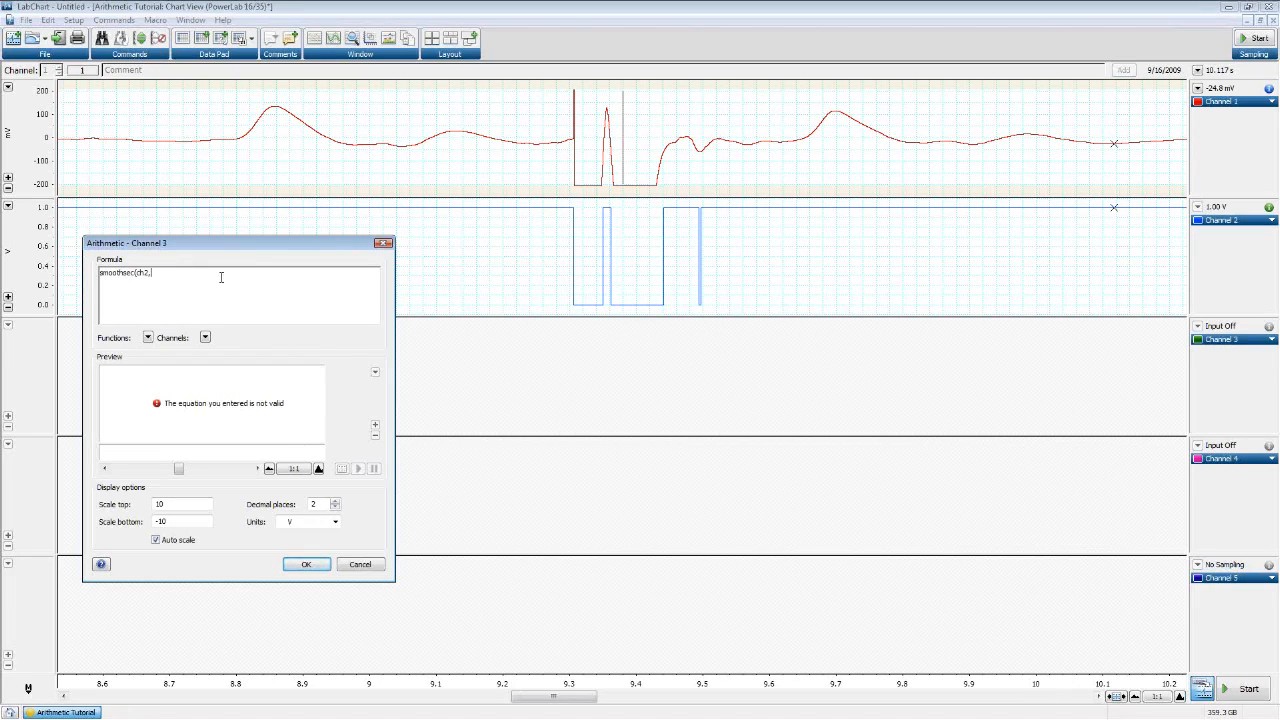
text(0.3))
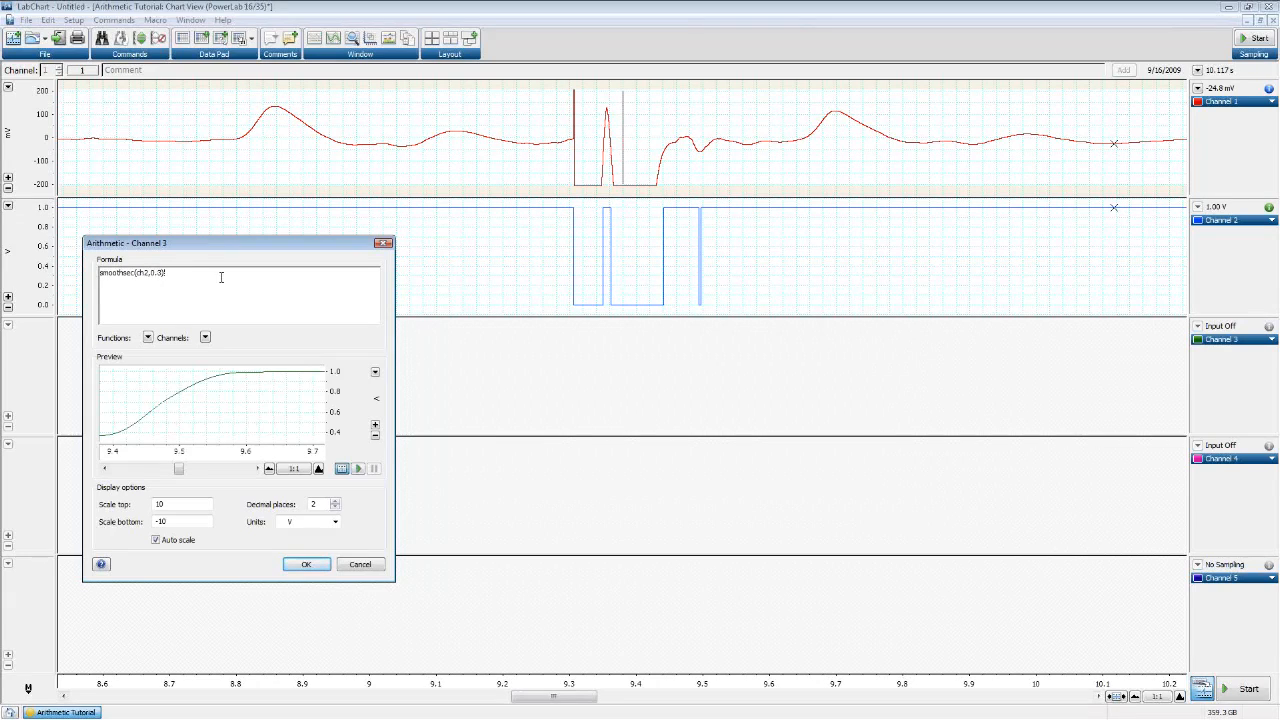
Compress the Channel 3 formula preview to 2:1, check the smoothed dip, and apply the calculation
click(270, 469)
drag(179, 471, 177, 471)
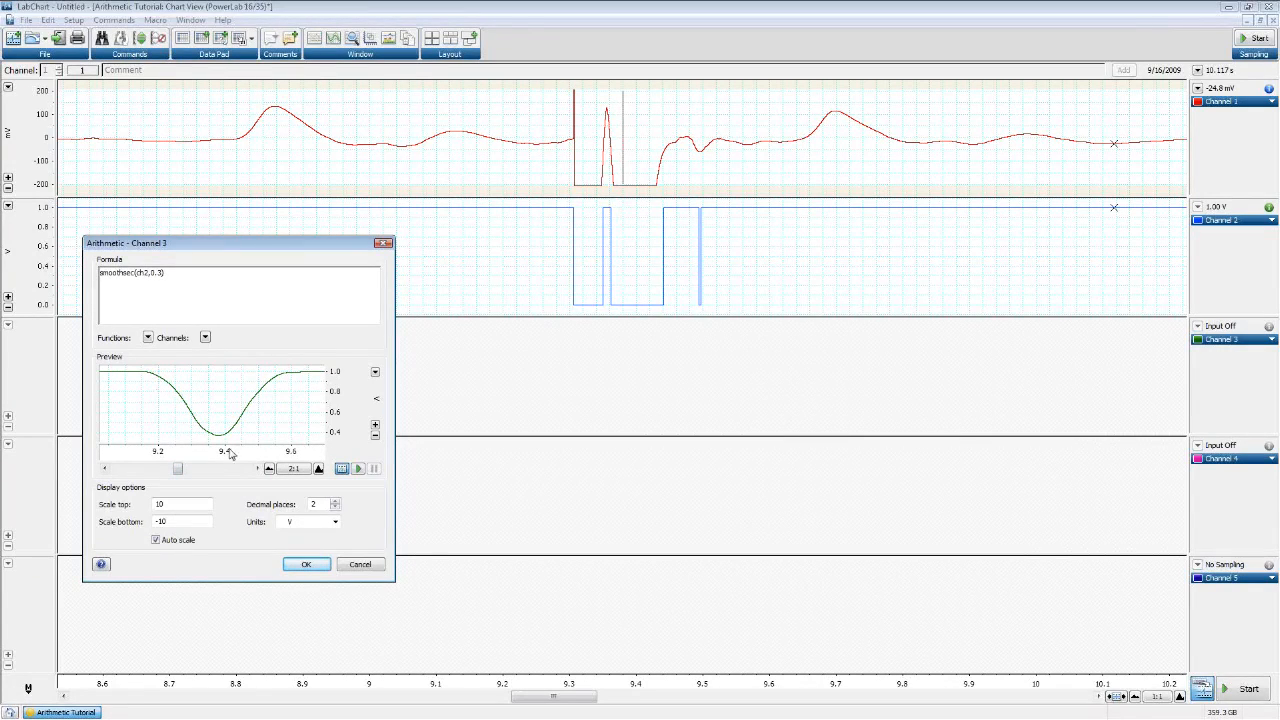
click(306, 564)
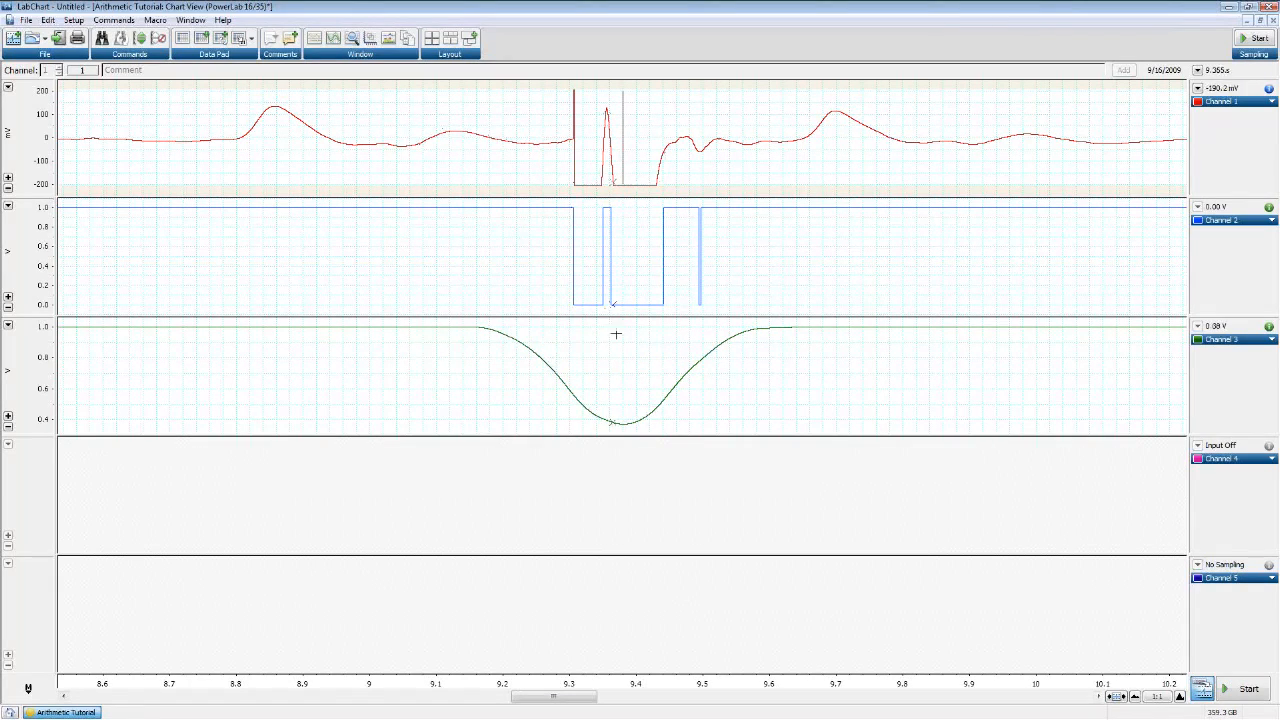
Select the smoothed dip in Channel 3 and apply the Arithmetic formula threshold(ch3, 1) to Channel 4
drag(792, 328, 443, 360)
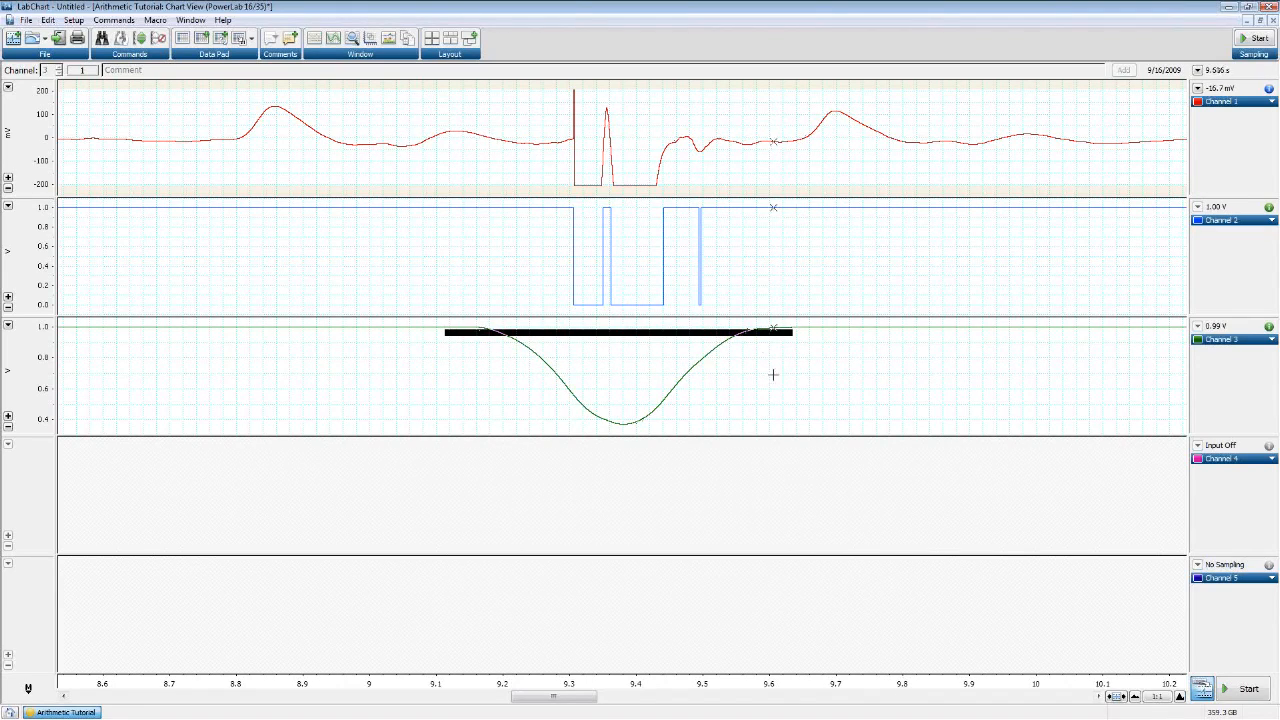
click(1240, 458)
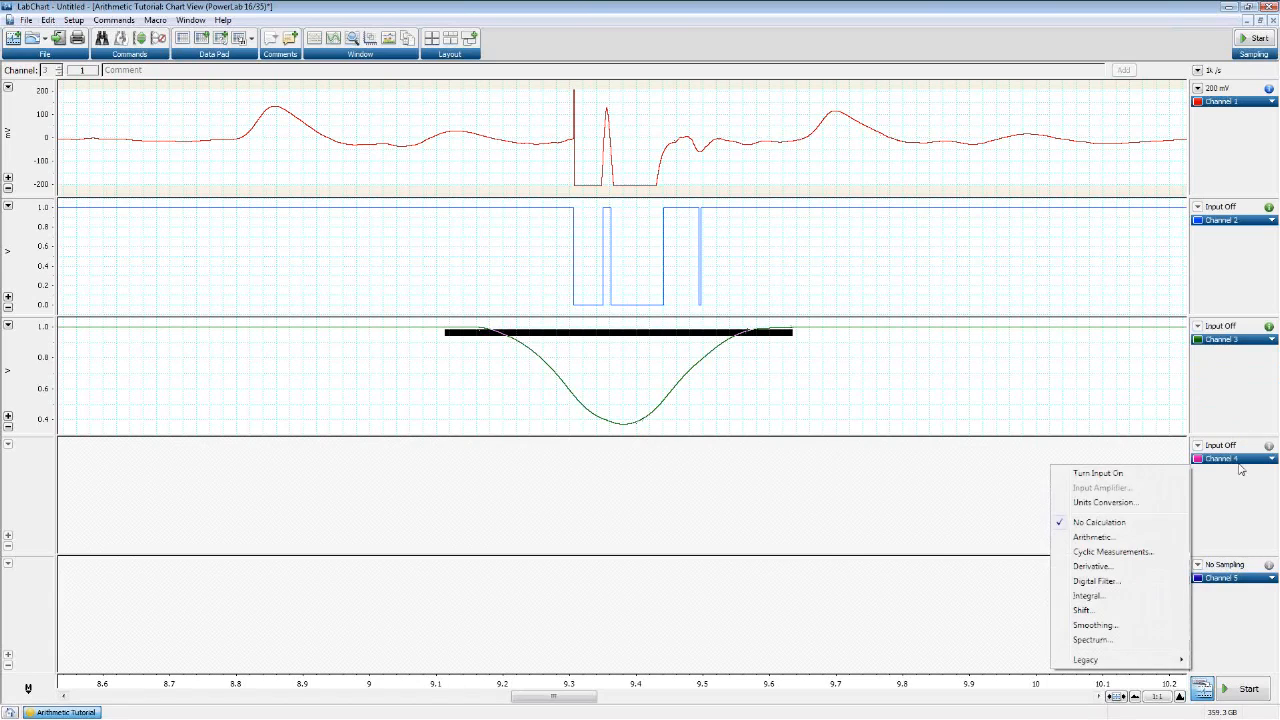
click(1108, 539)
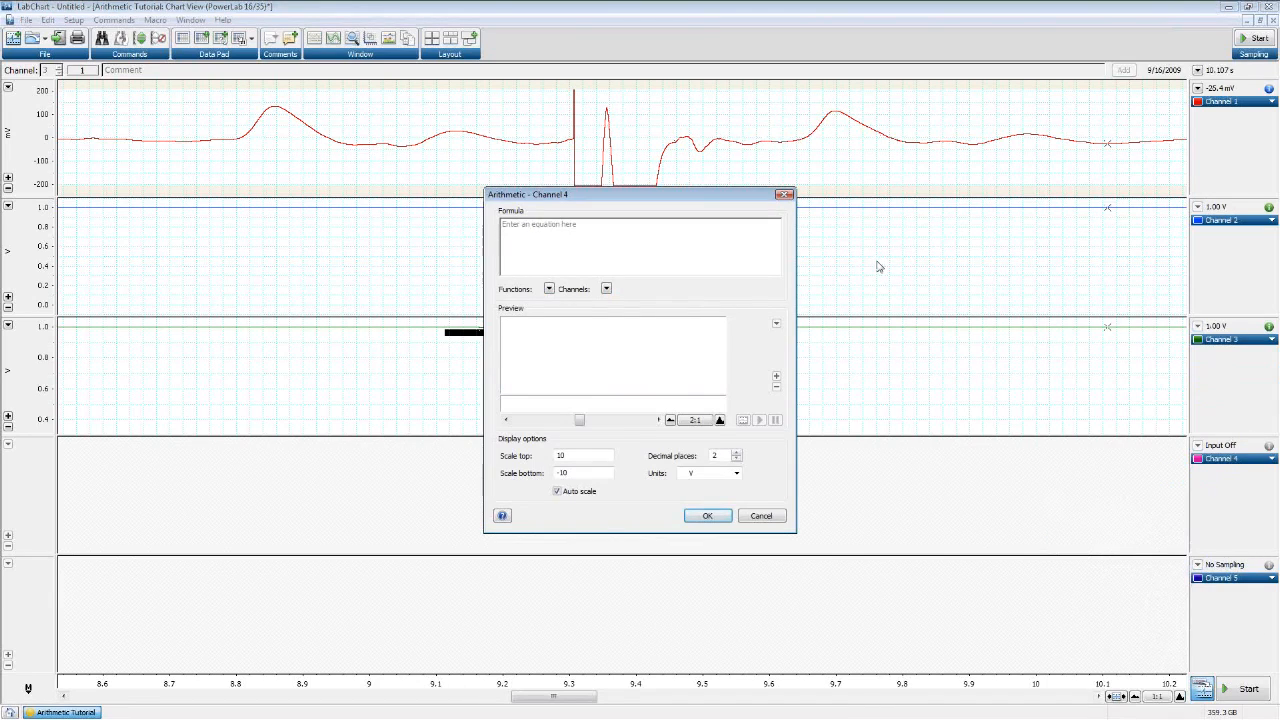
drag(616, 202, 1025, 197)
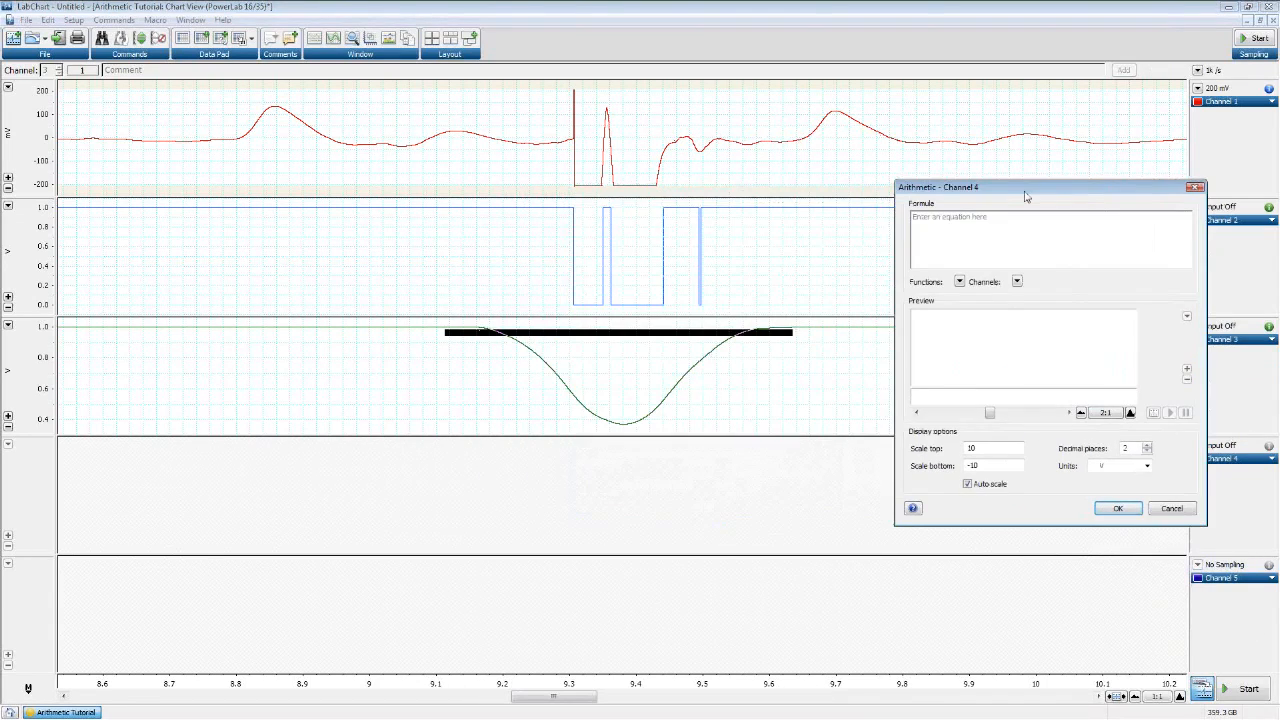
text(threshold(ch3)
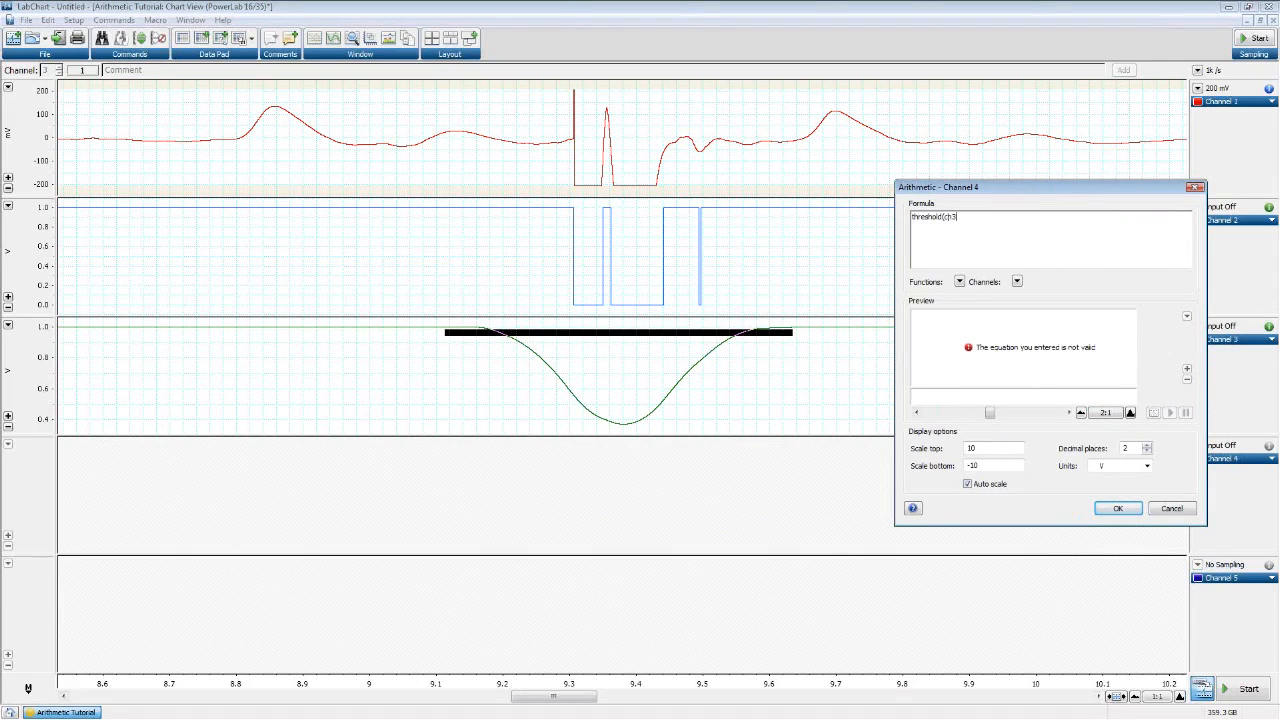
text(, 1)
key(Return)
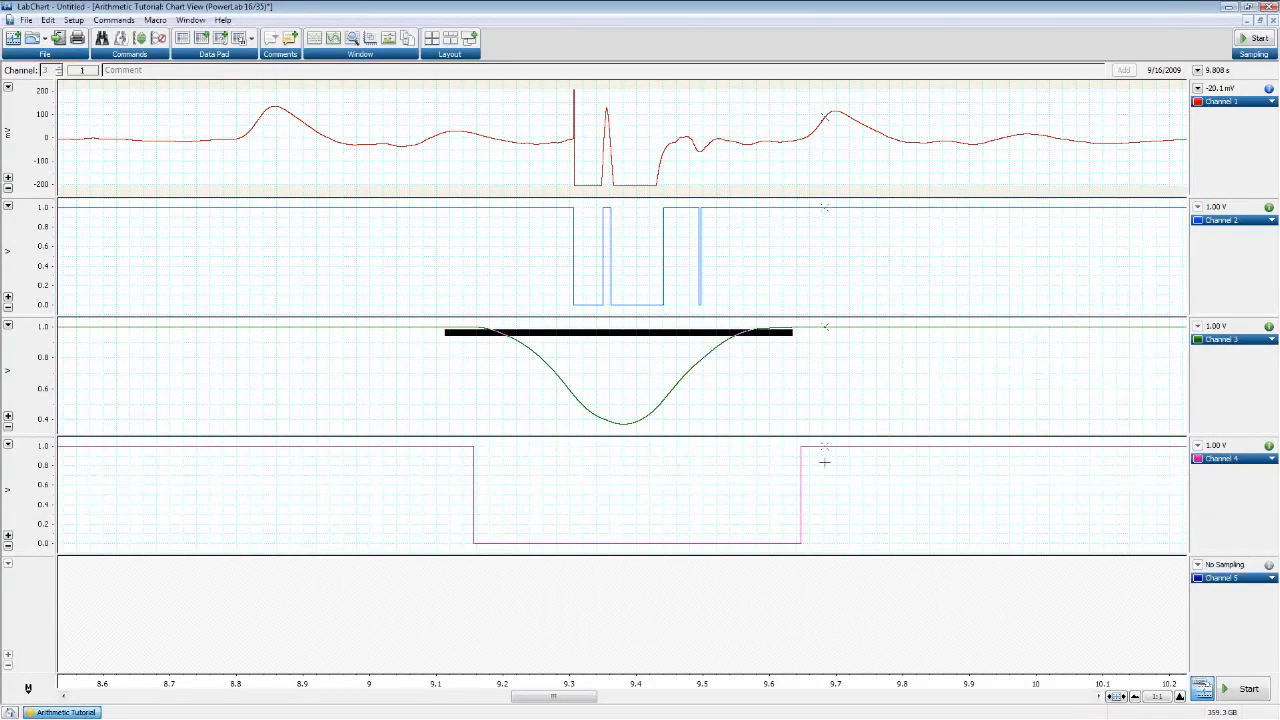
Apply the Arithmetic formula ch4*ch1 to Channel 5 to blank the artefact out of the Channel 1 signal
click(1249, 580)
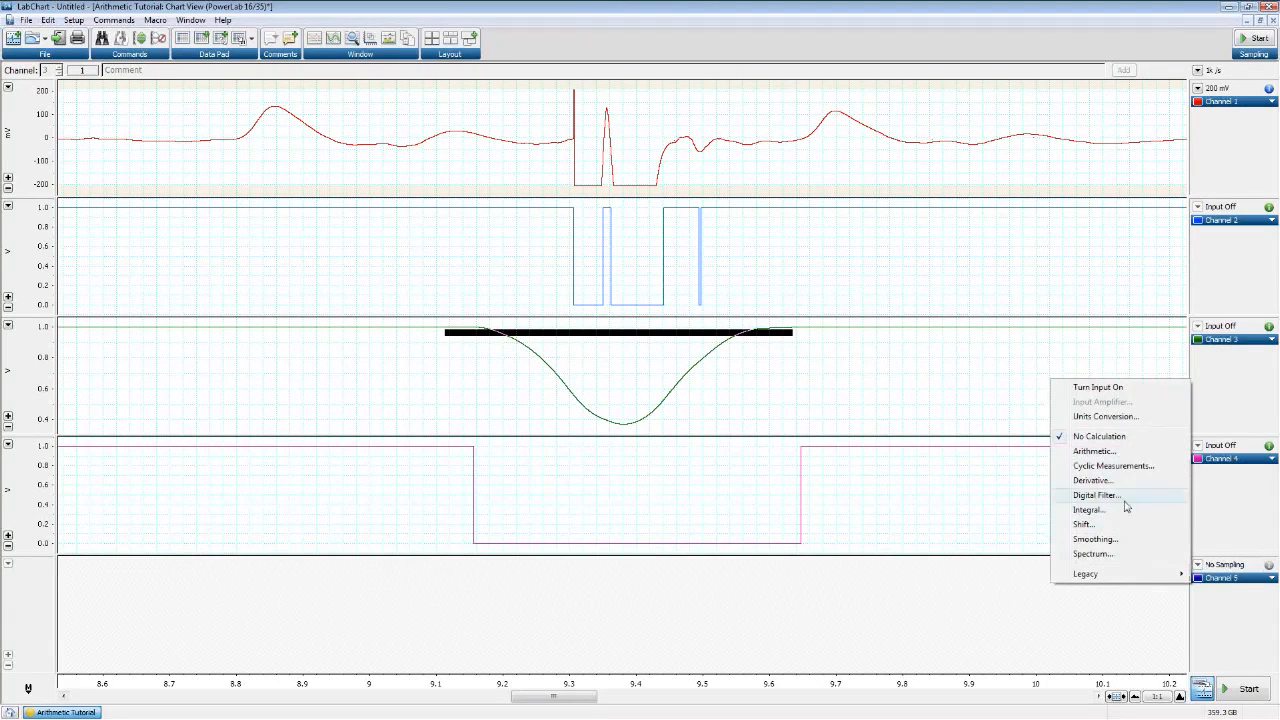
click(1095, 450)
drag(596, 198, 1057, 271)
text(ch)
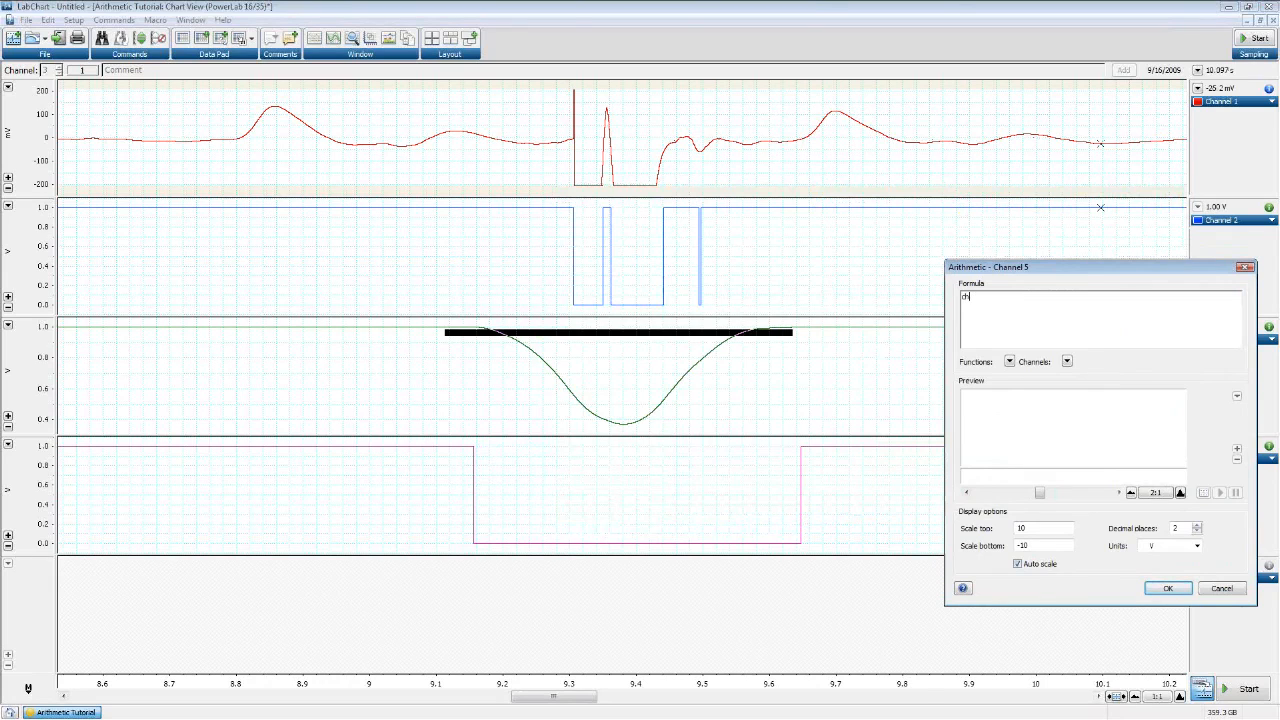
text(4*ch1)
key(Return)
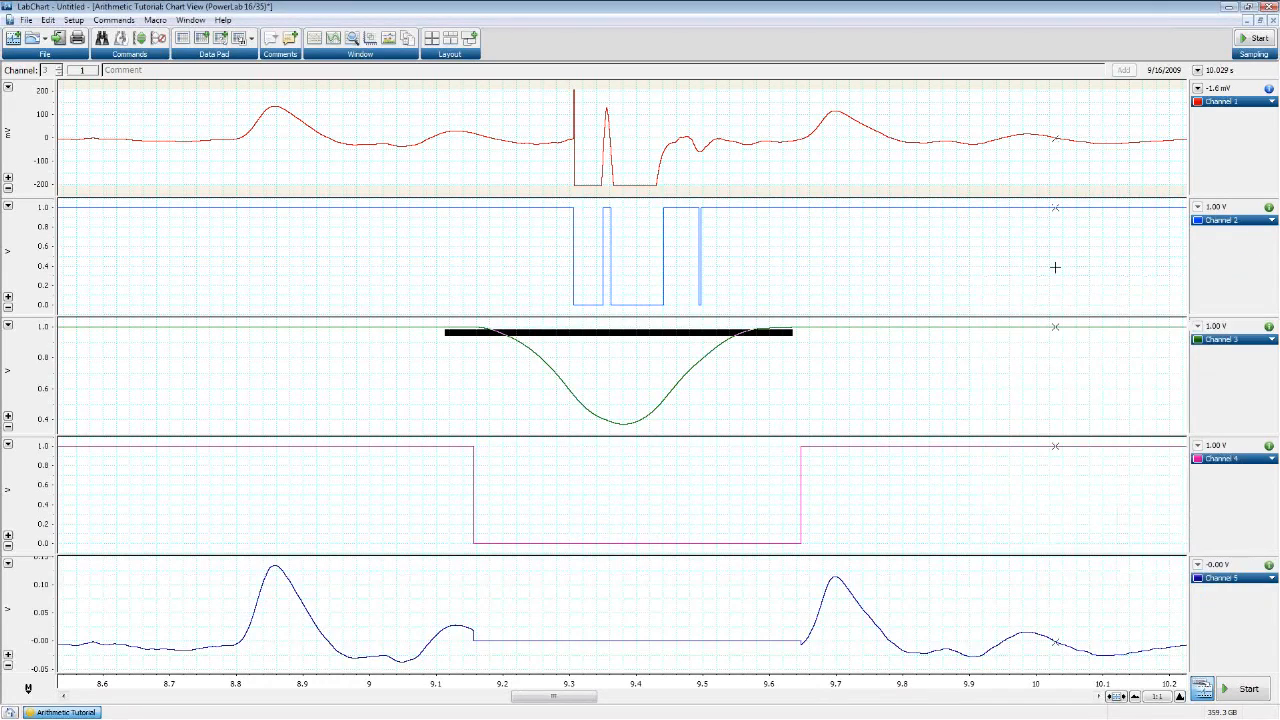
Compress the chart horizontally to 20:1 and select the Channel 1 artefact to compare it with the Channel 5 trace
click(1135, 697)
click(1135, 697)
click(1135, 697)
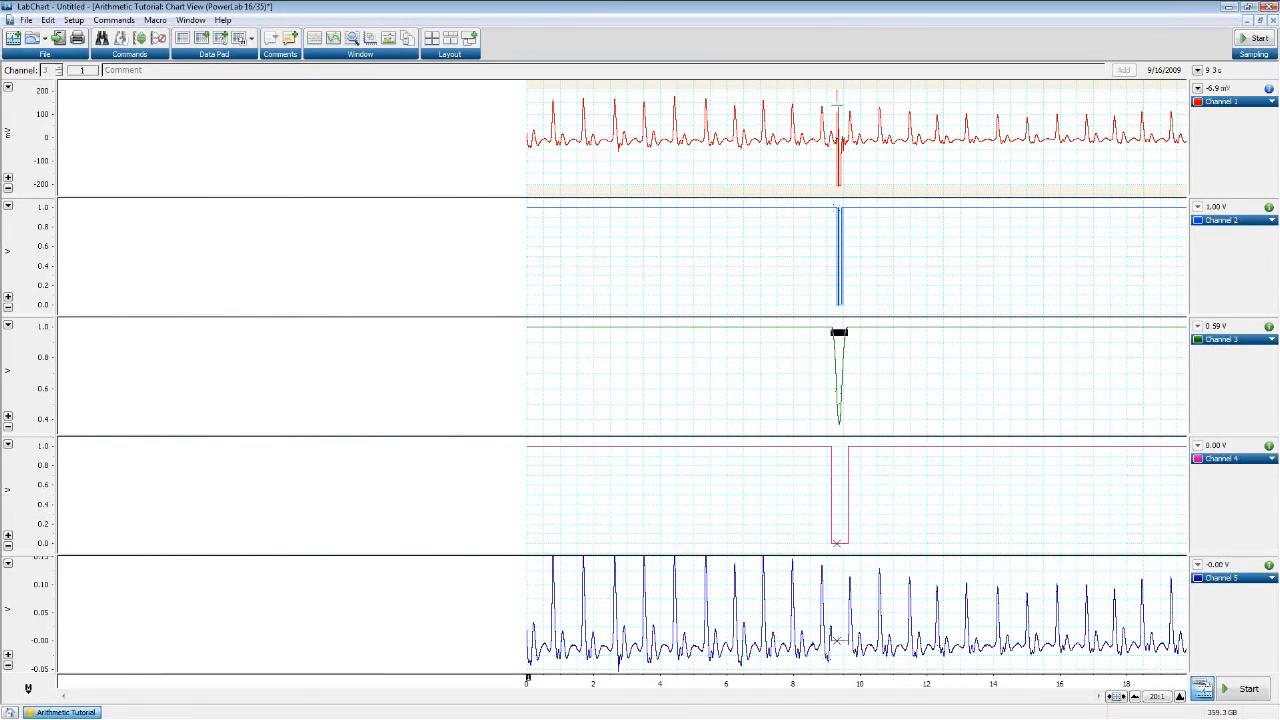
drag(837, 92, 843, 190)
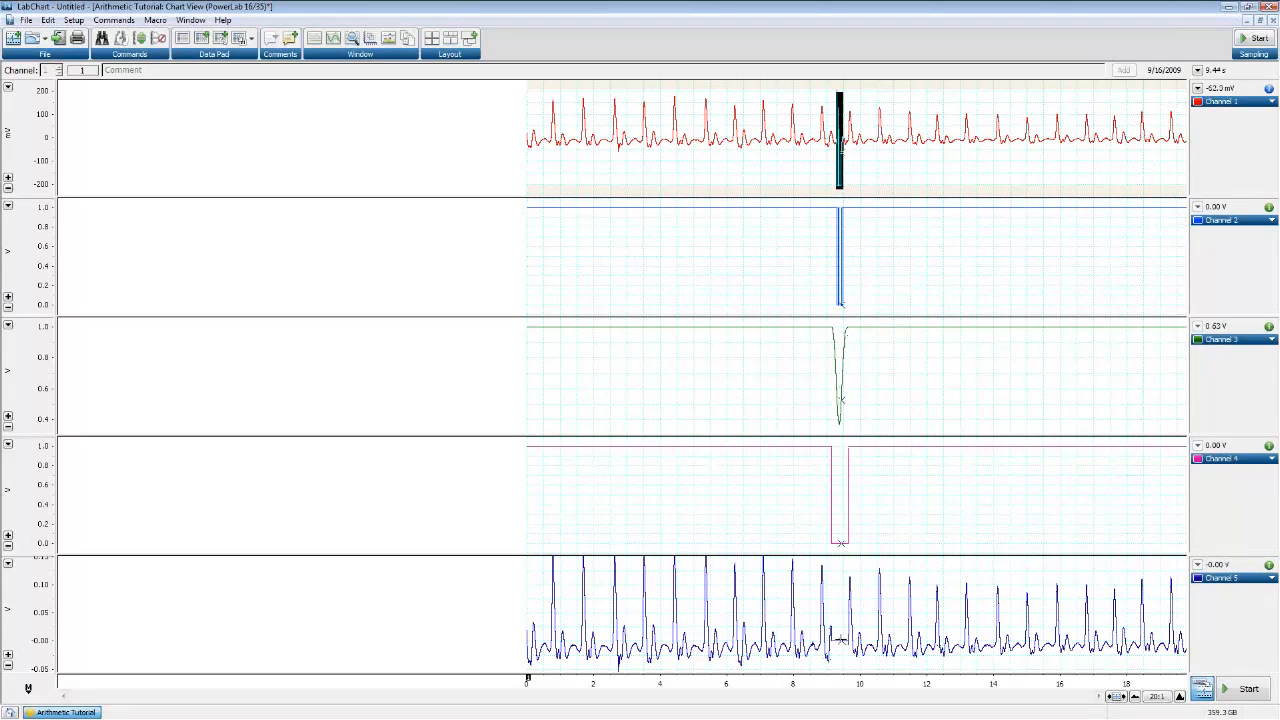
Add Channel 6 to the chart and give it a Cyclic Measurements calculation of Rate with Channel 5 (Arithmetic) as source
right_click(836, 601)
click(870, 571)
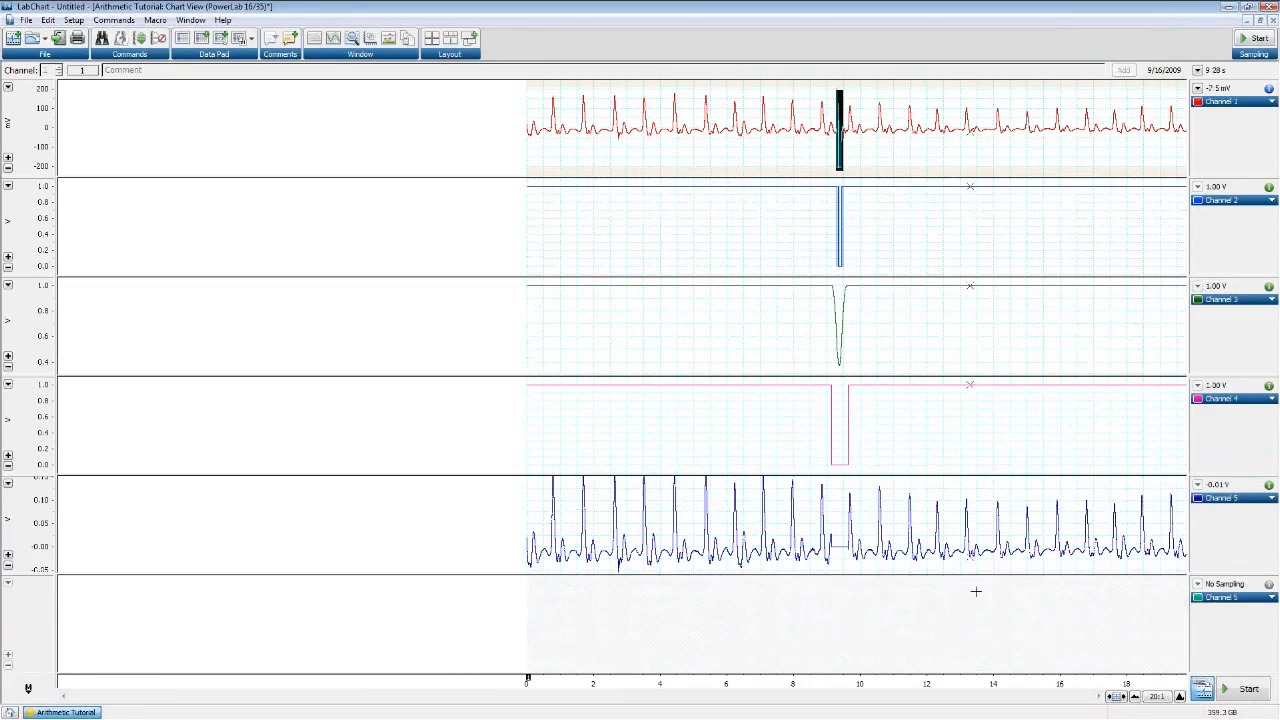
click(1229, 598)
click(1113, 485)
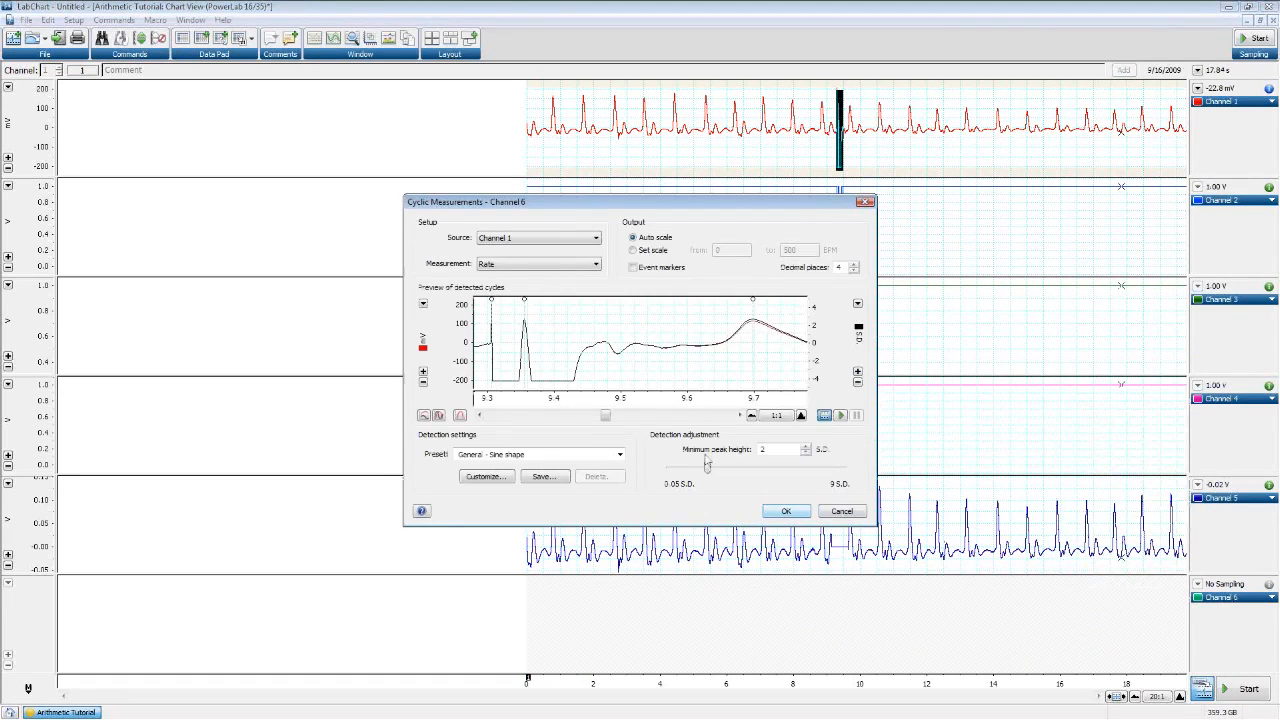
click(545, 242)
click(530, 285)
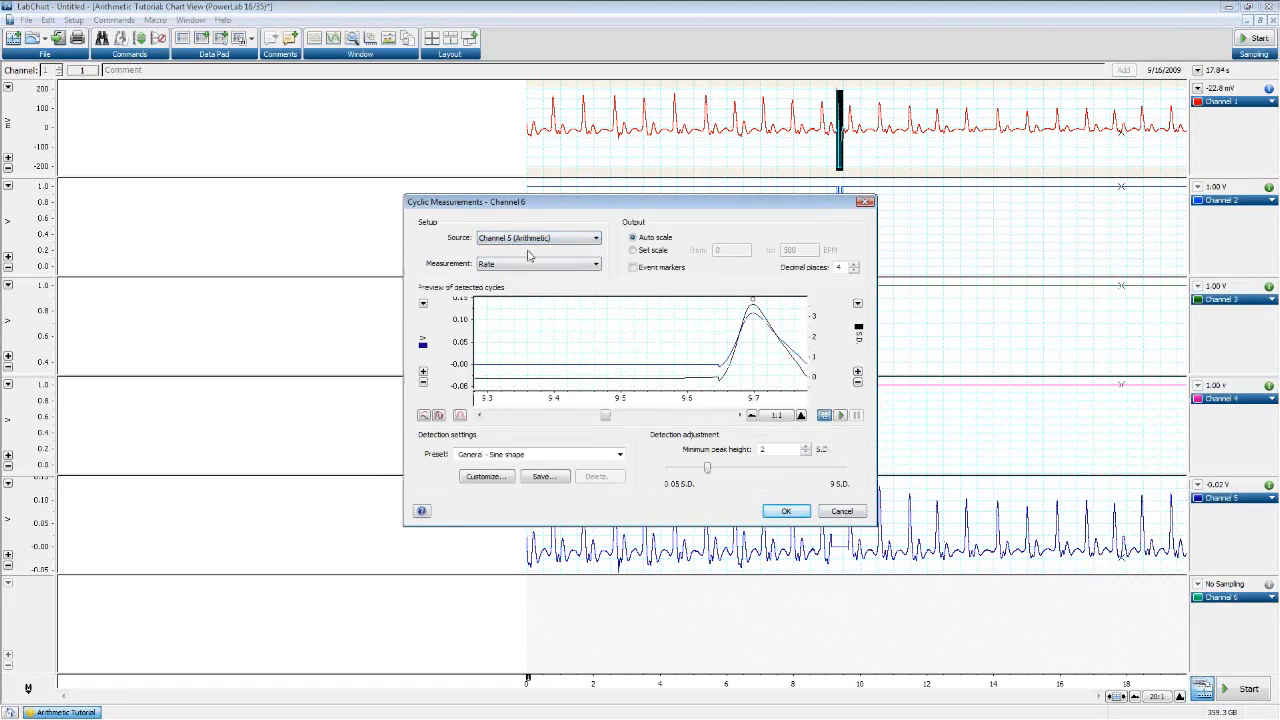
click(786, 511)
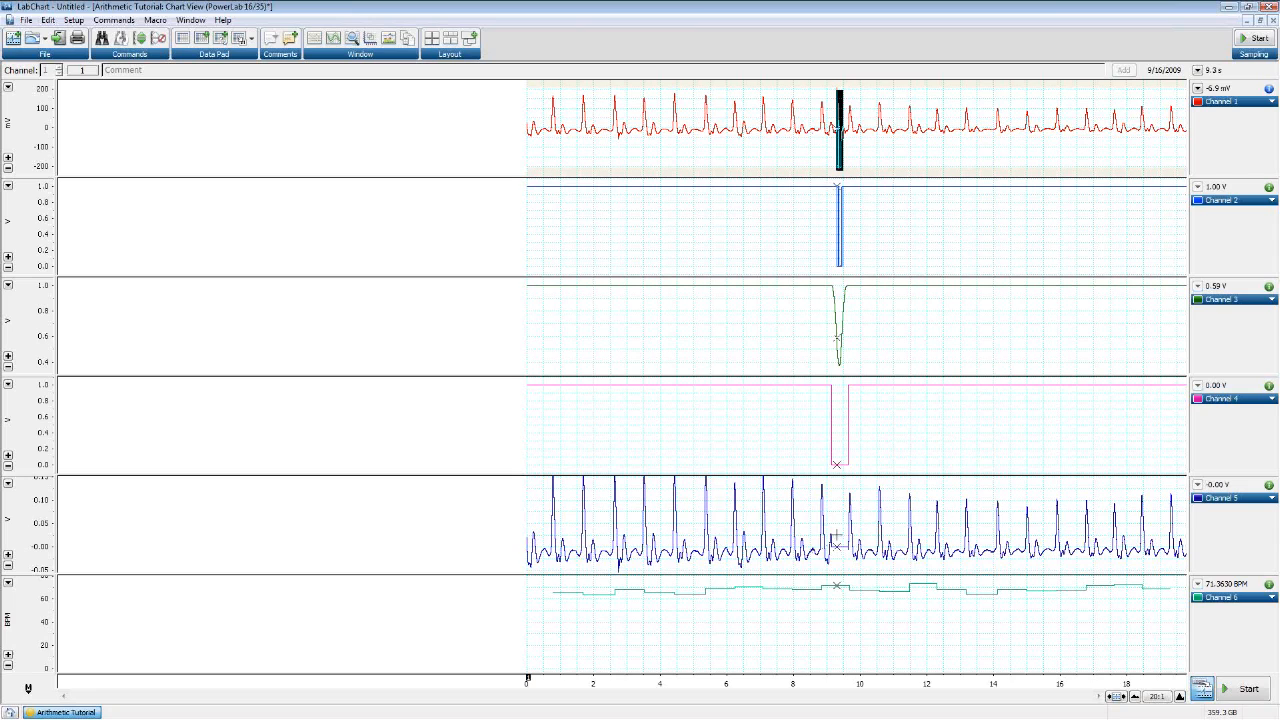
Change the Channel 5 Arithmetic formula to ch1/ch4 and select the trace around the artefact gap in Channel 5
click(1233, 497)
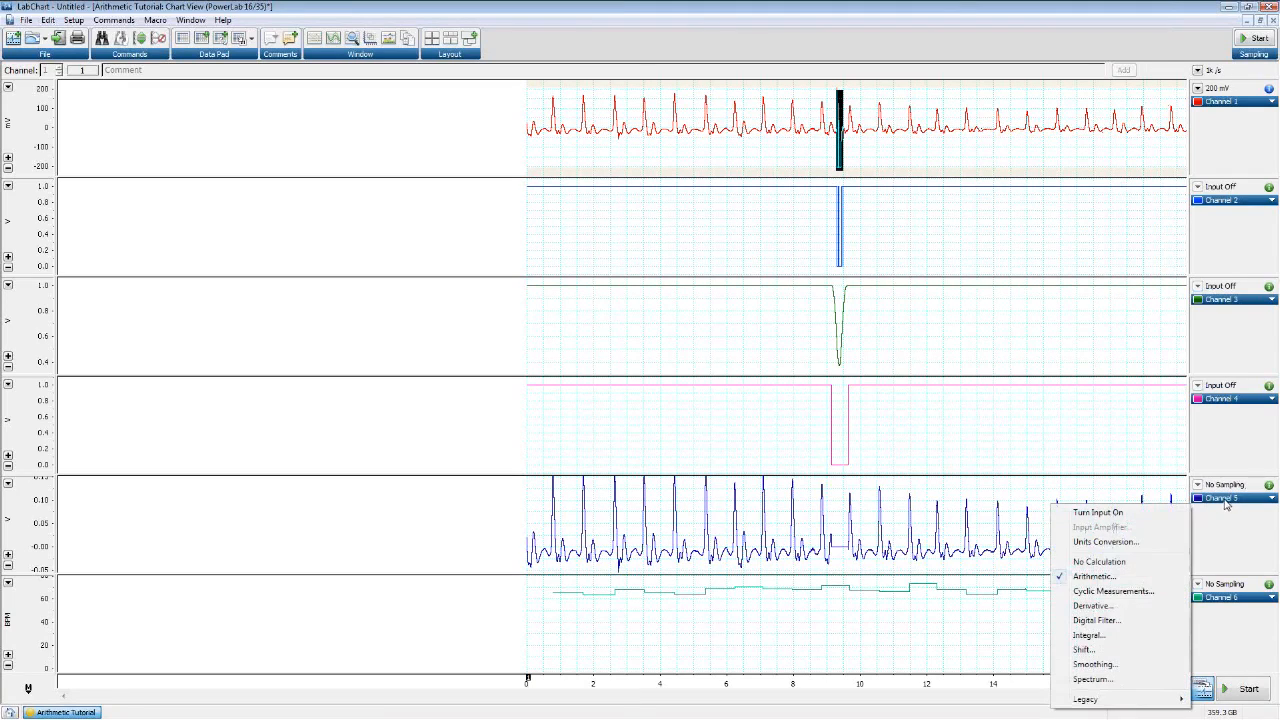
click(1096, 576)
drag(574, 196, 306, 193)
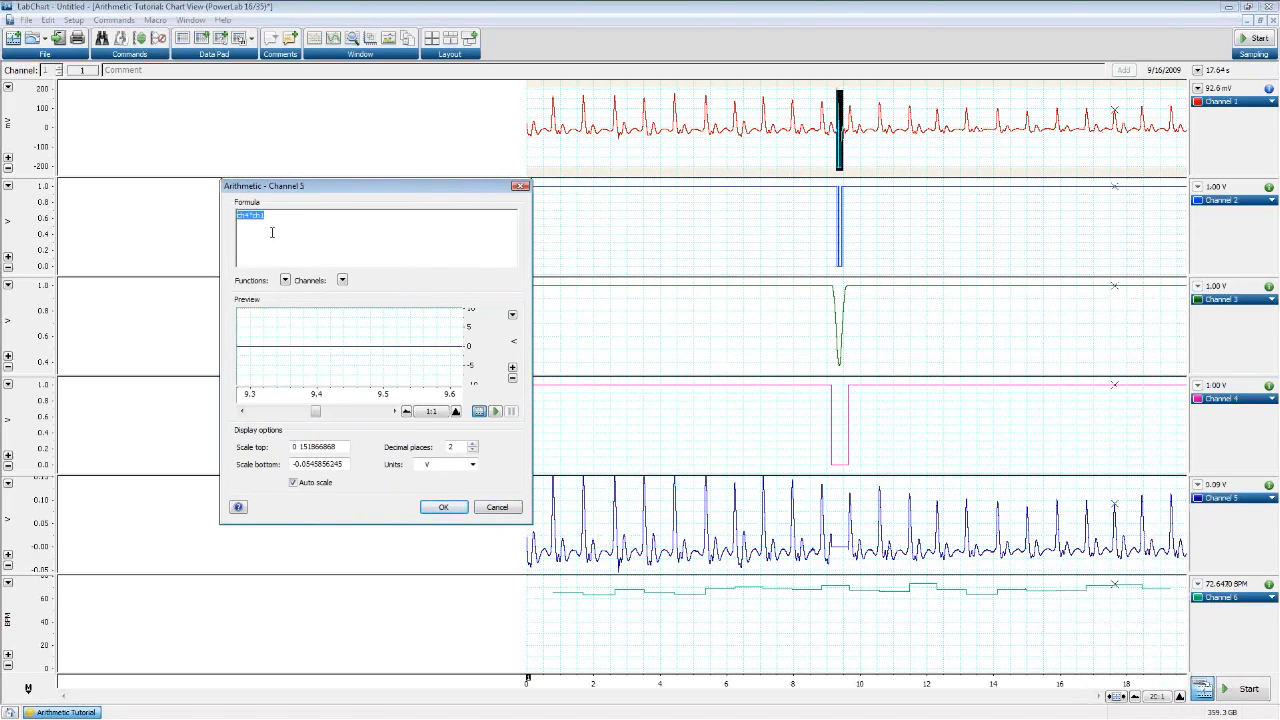
text(ch1/ch4)
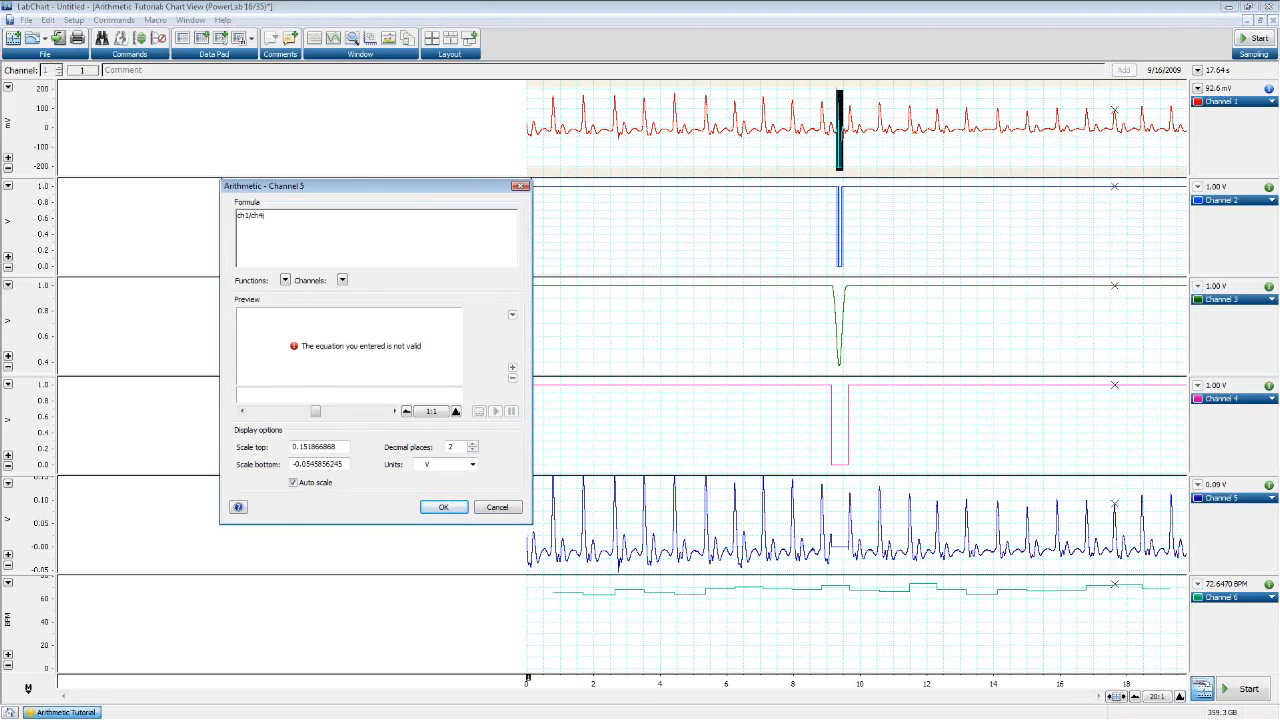
key(Return)
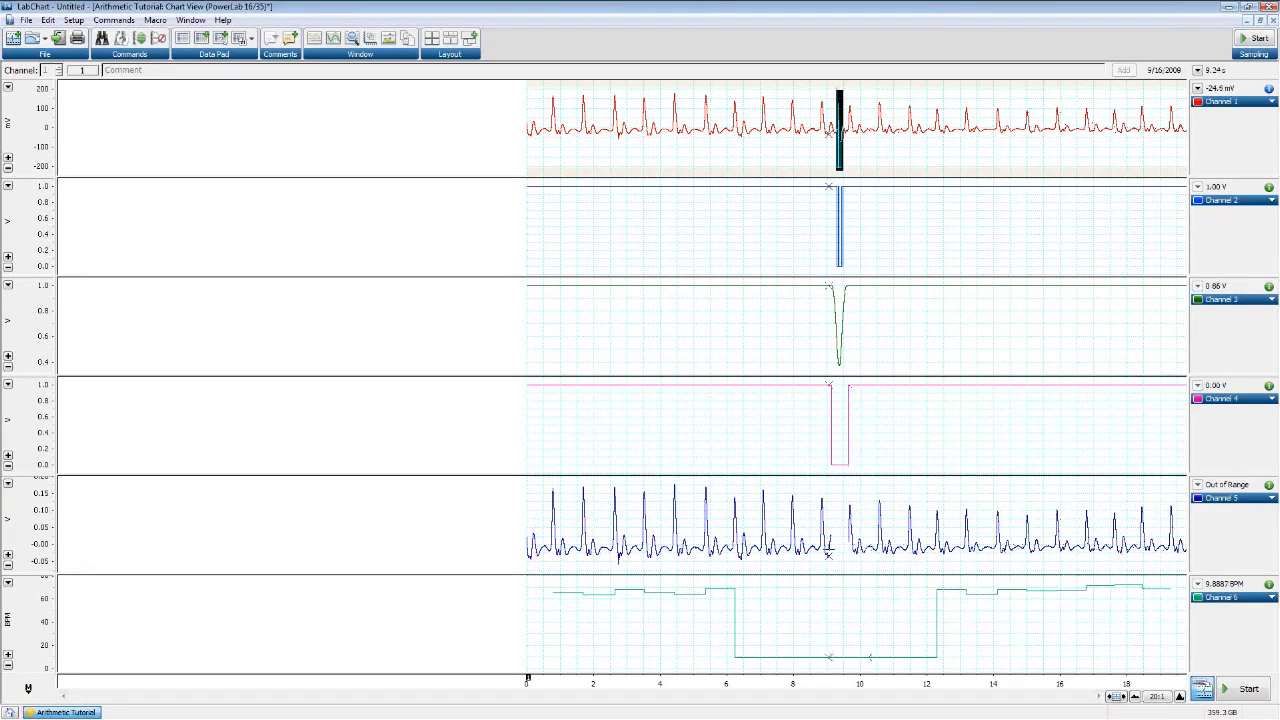
click(838, 546)
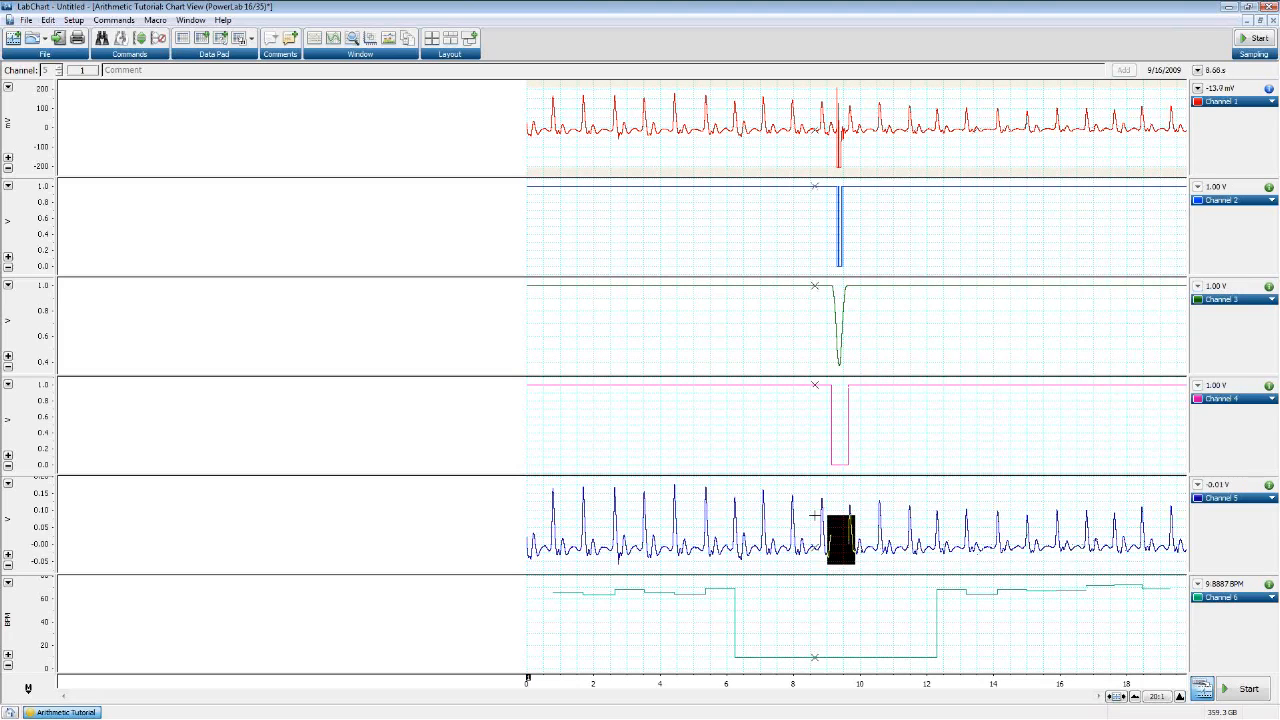
drag(808, 540, 888, 586)
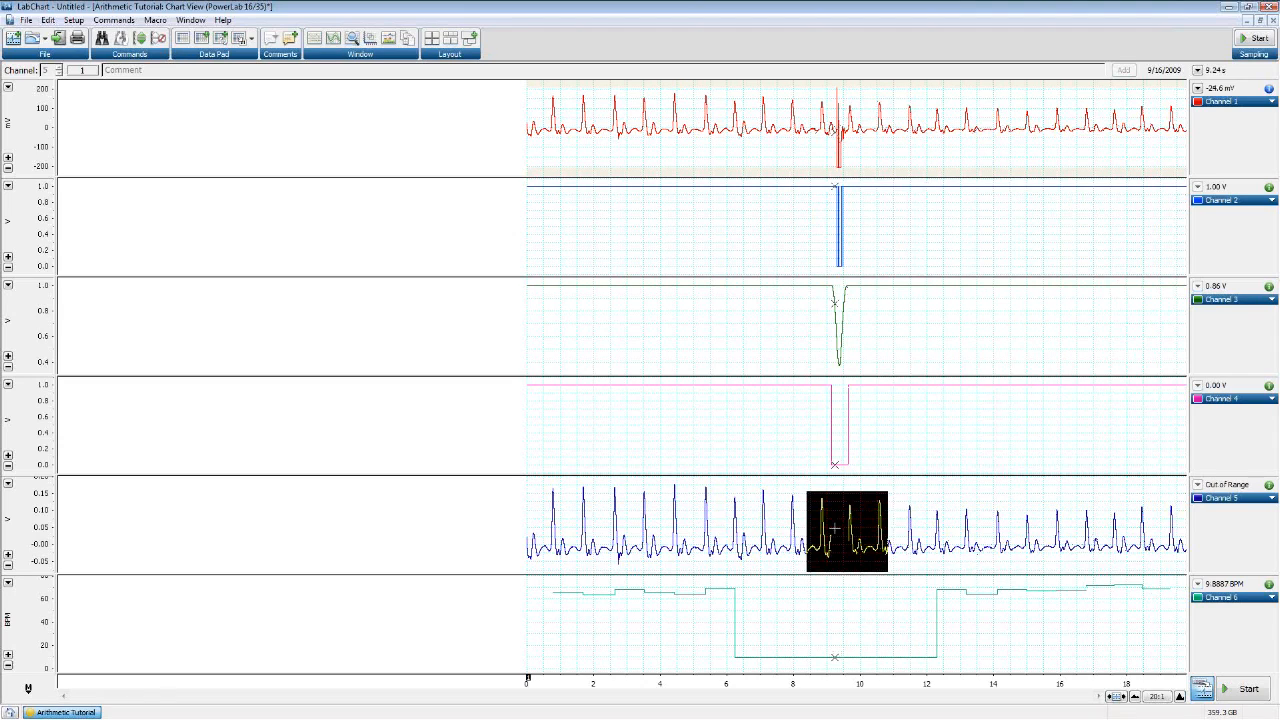
Replace the Channel 5 Arithmetic formula with the product of Channel 1 and the Channel 4 mask
click(1250, 497)
click(1100, 576)
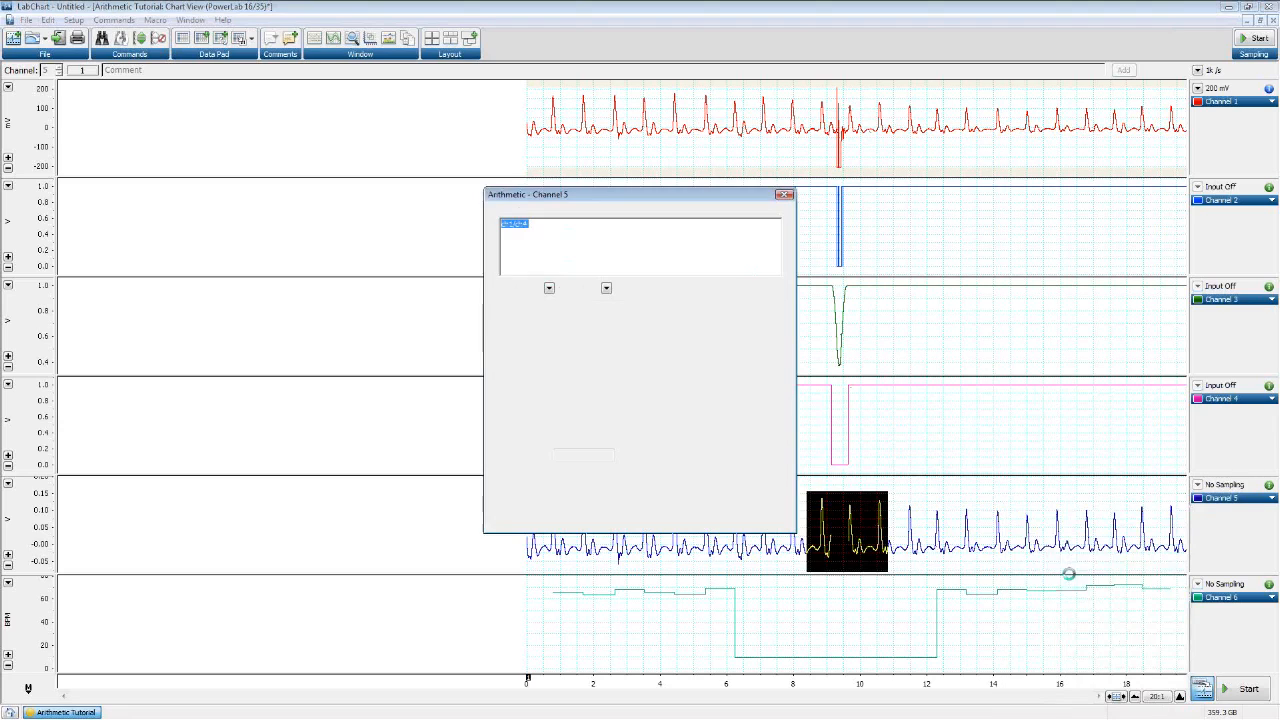
key(BackSpace)
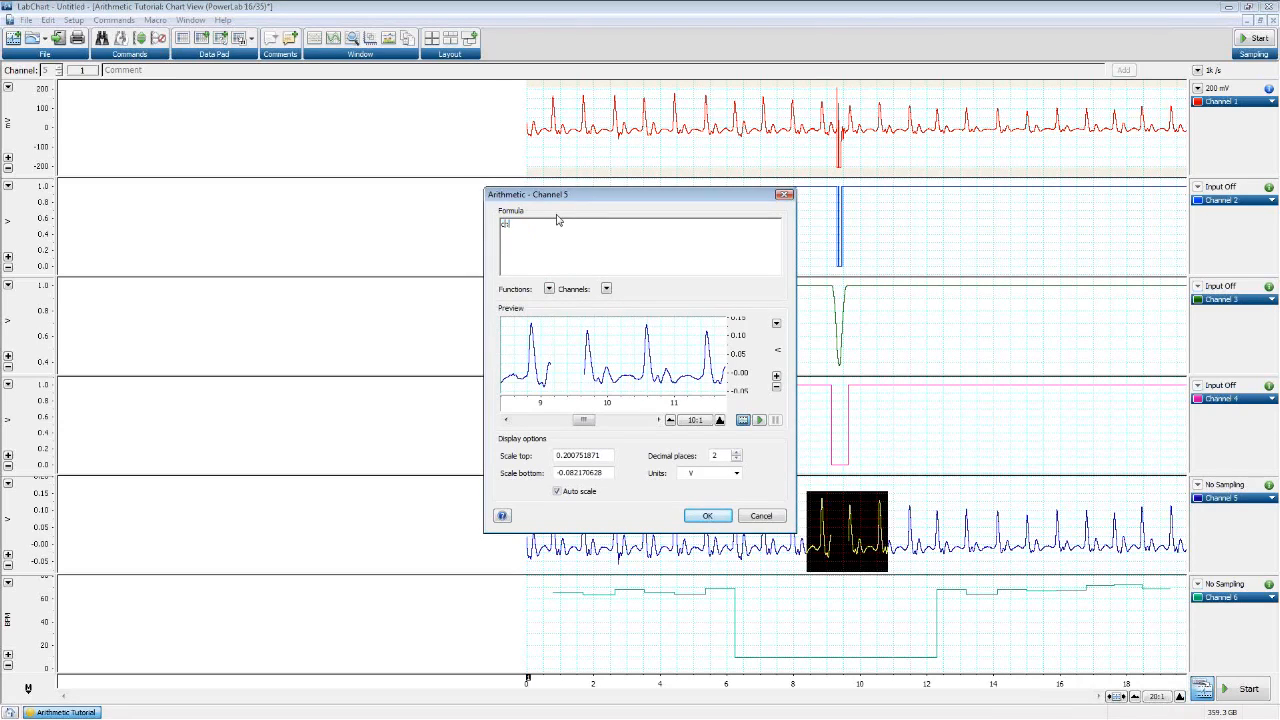
text(Ch1*)
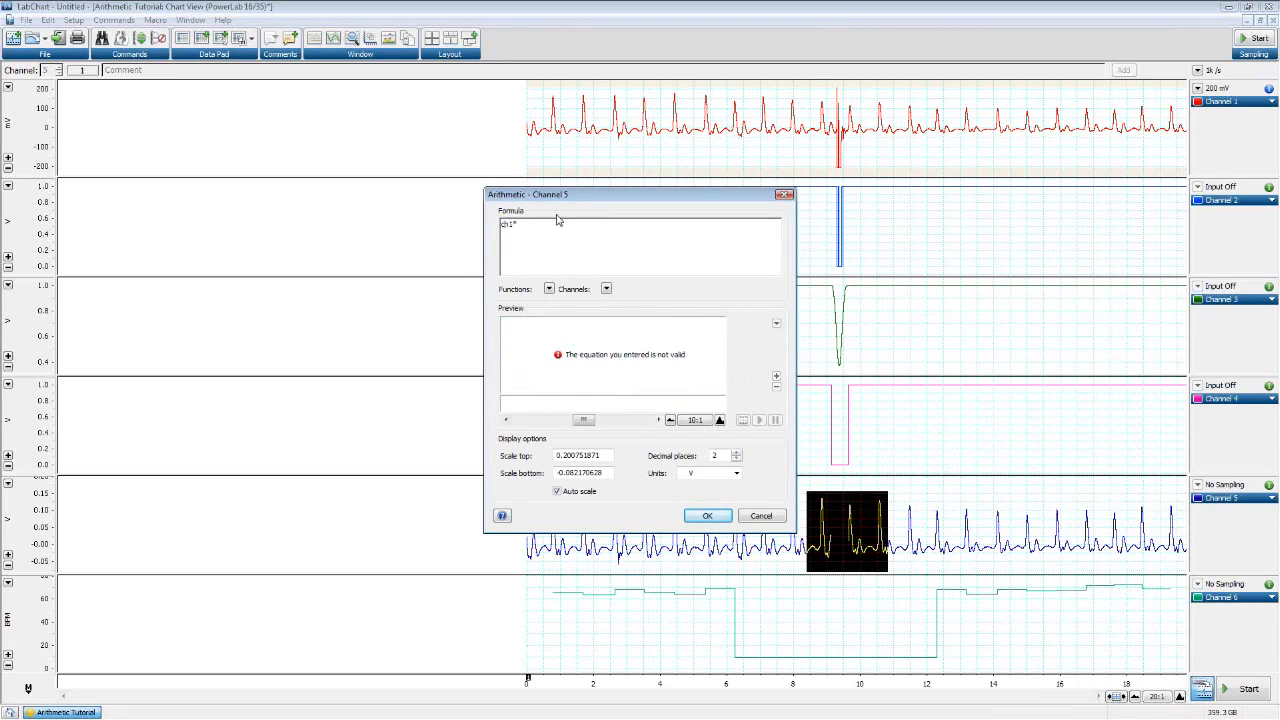
text(Ch2)
key(Return)
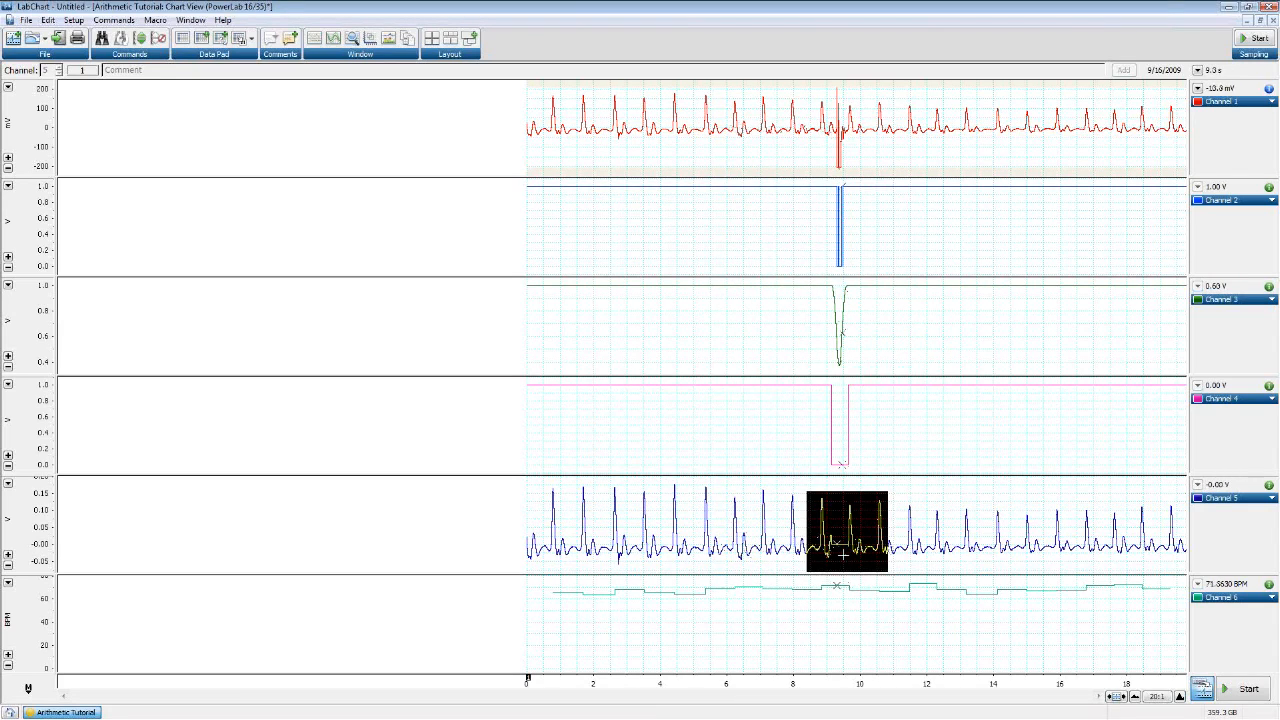
Switch Channel 6 to an Arithmetic calculation and enter the formula window(ch1,-0.06,0.2)
click(1198, 598)
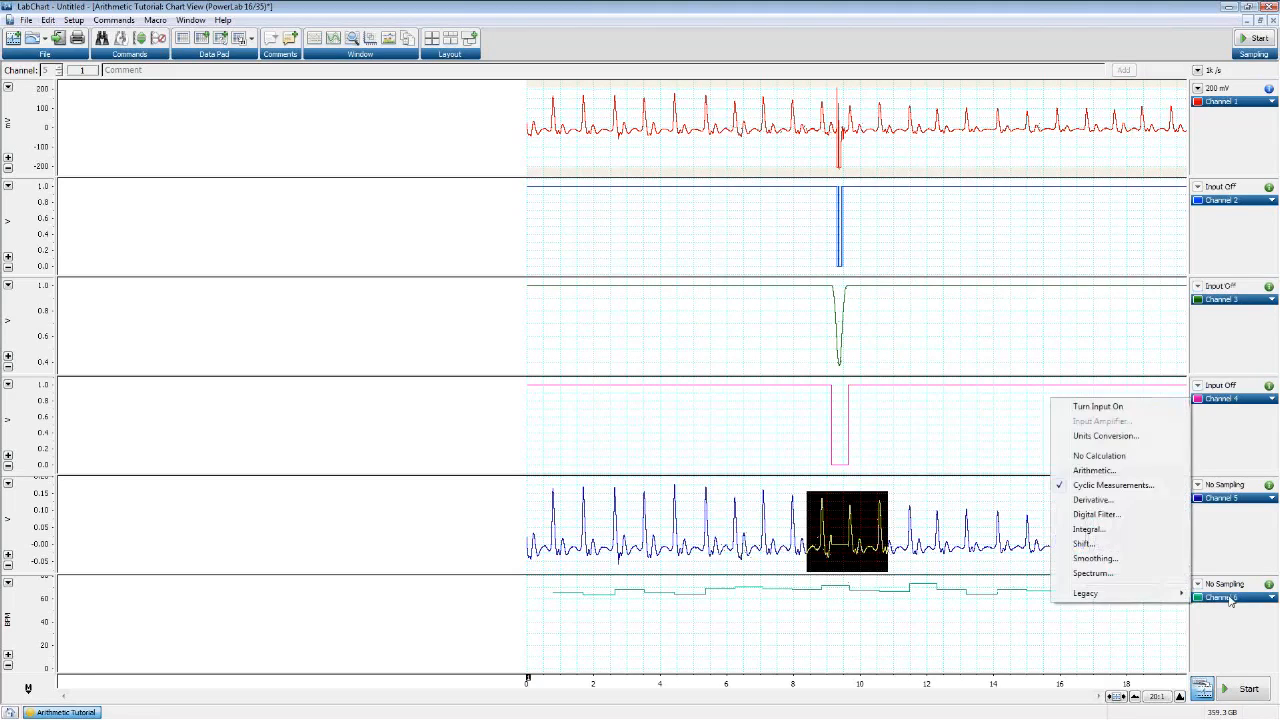
click(1095, 471)
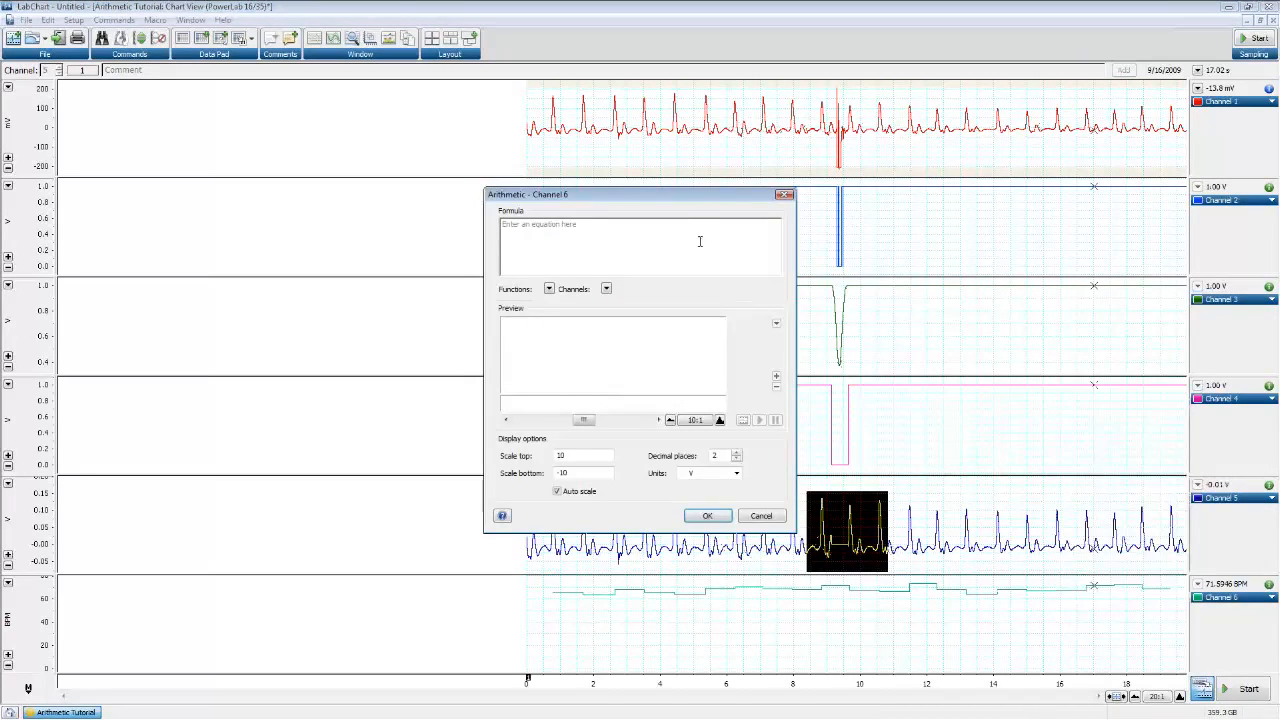
drag(675, 198, 393, 187)
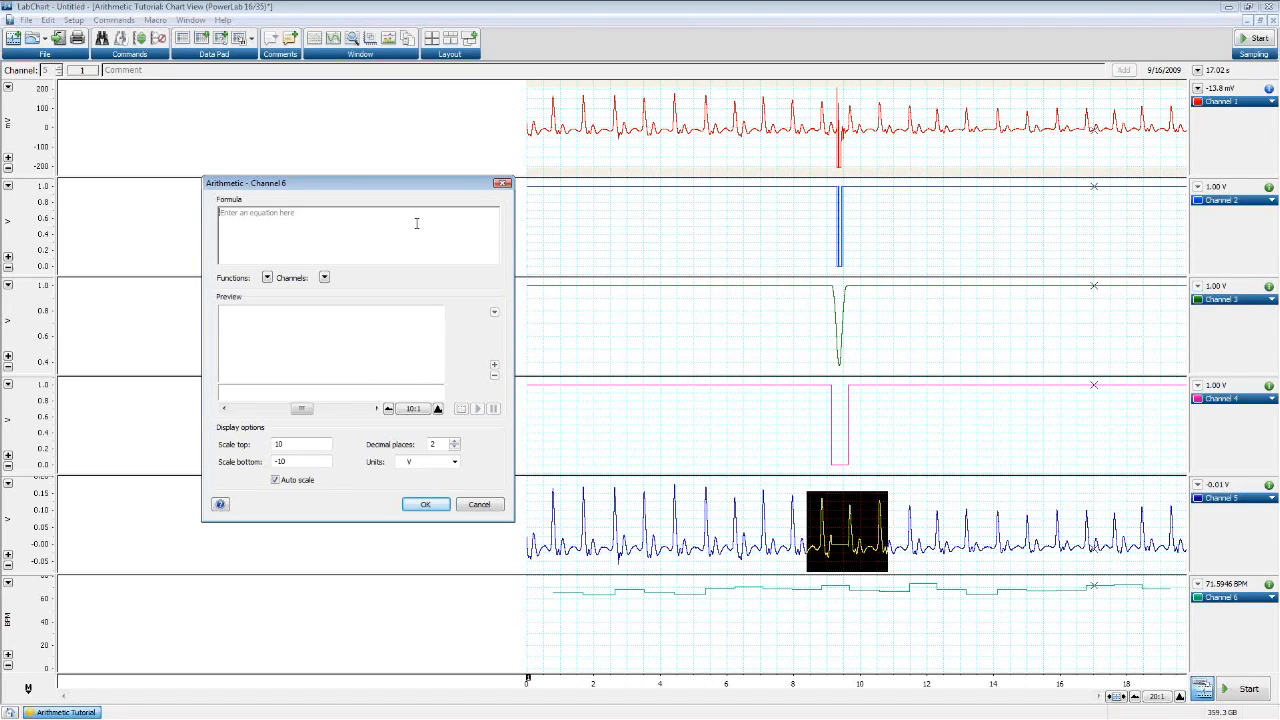
click(255, 222)
text(ch1)
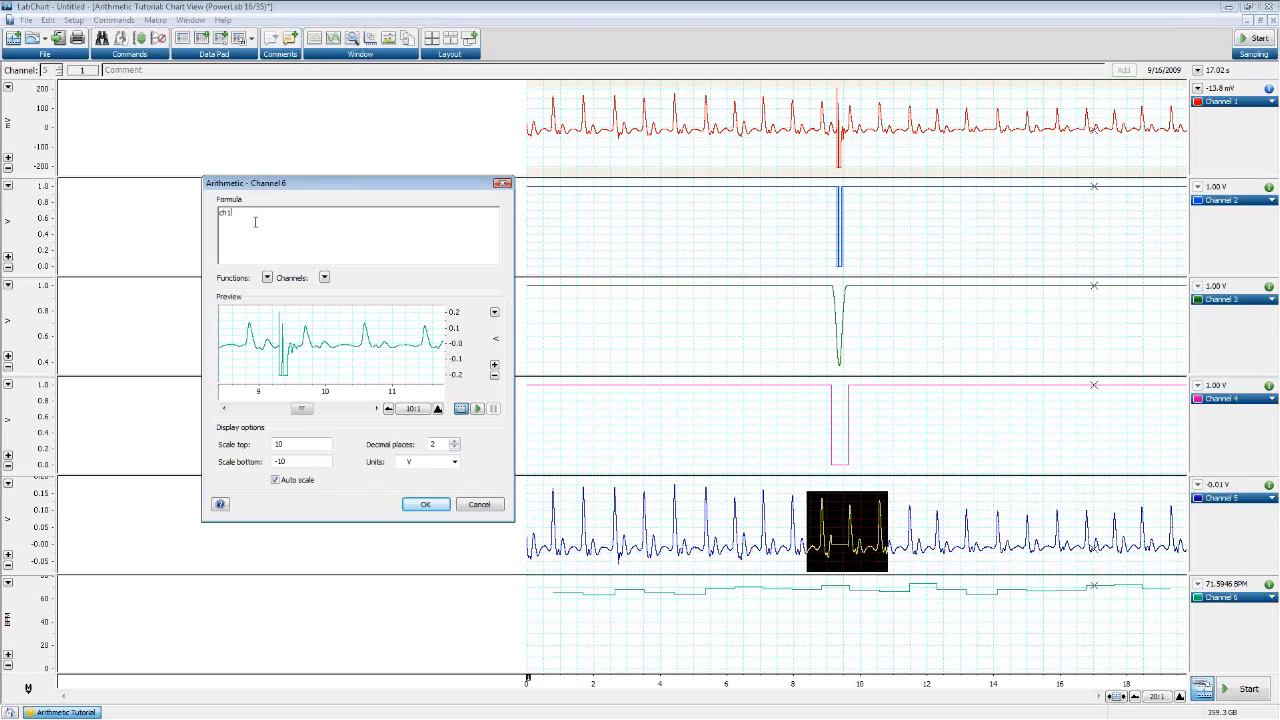
text(window()
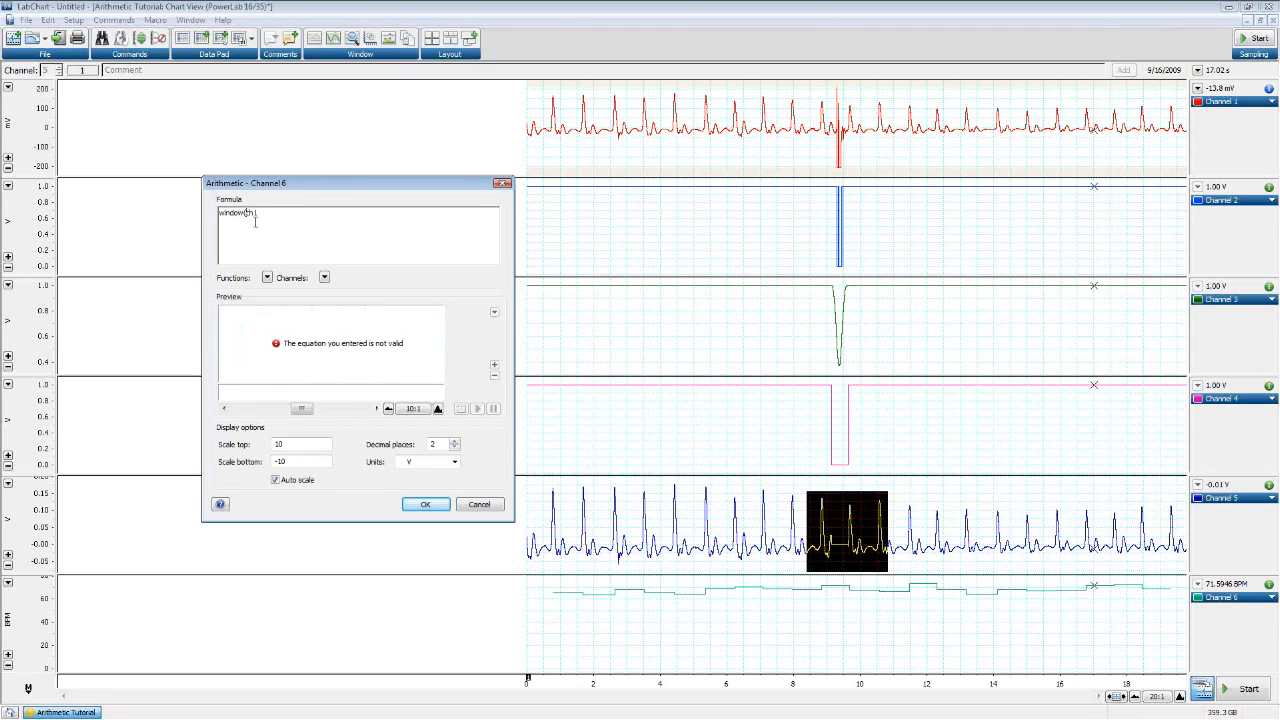
text(,-0.06,0.2))
Expand the Channel 6 formula to ch1*threshold(smoothsec(window(ch1,-0.06,0.2),0.3),1), apply it and select most of the resulting trace
click(219, 213)
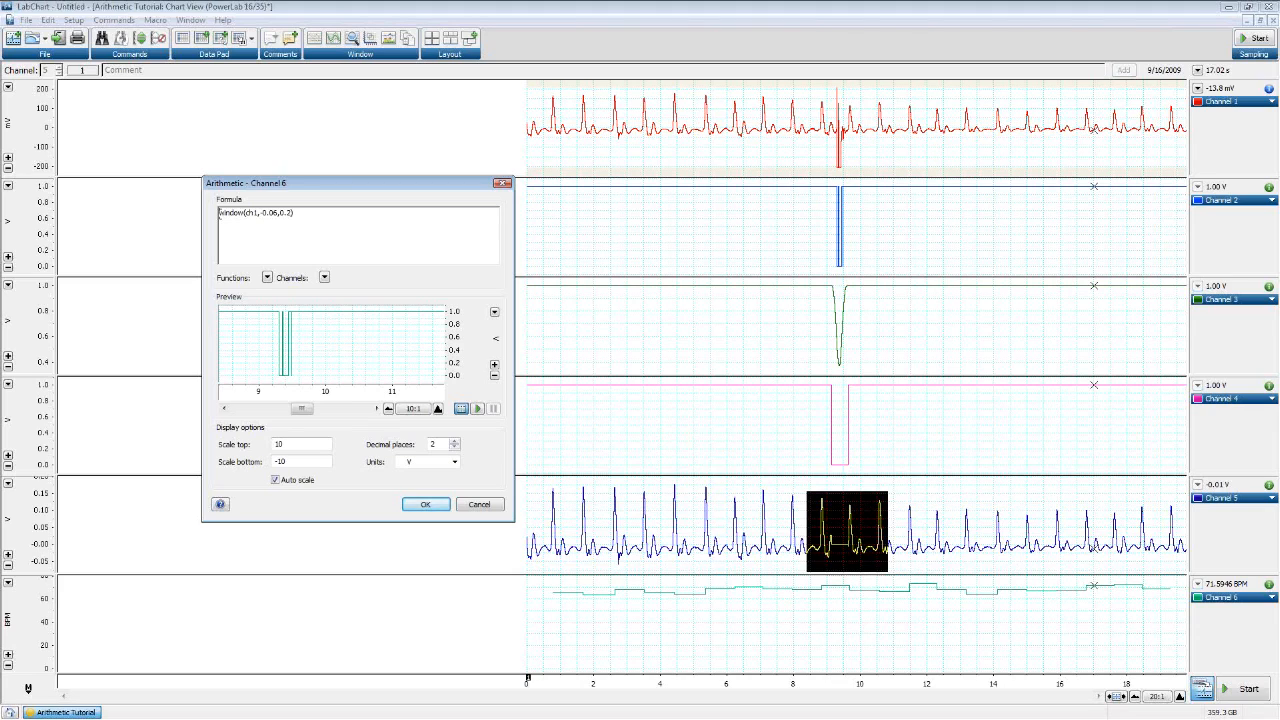
text(smoothsec()
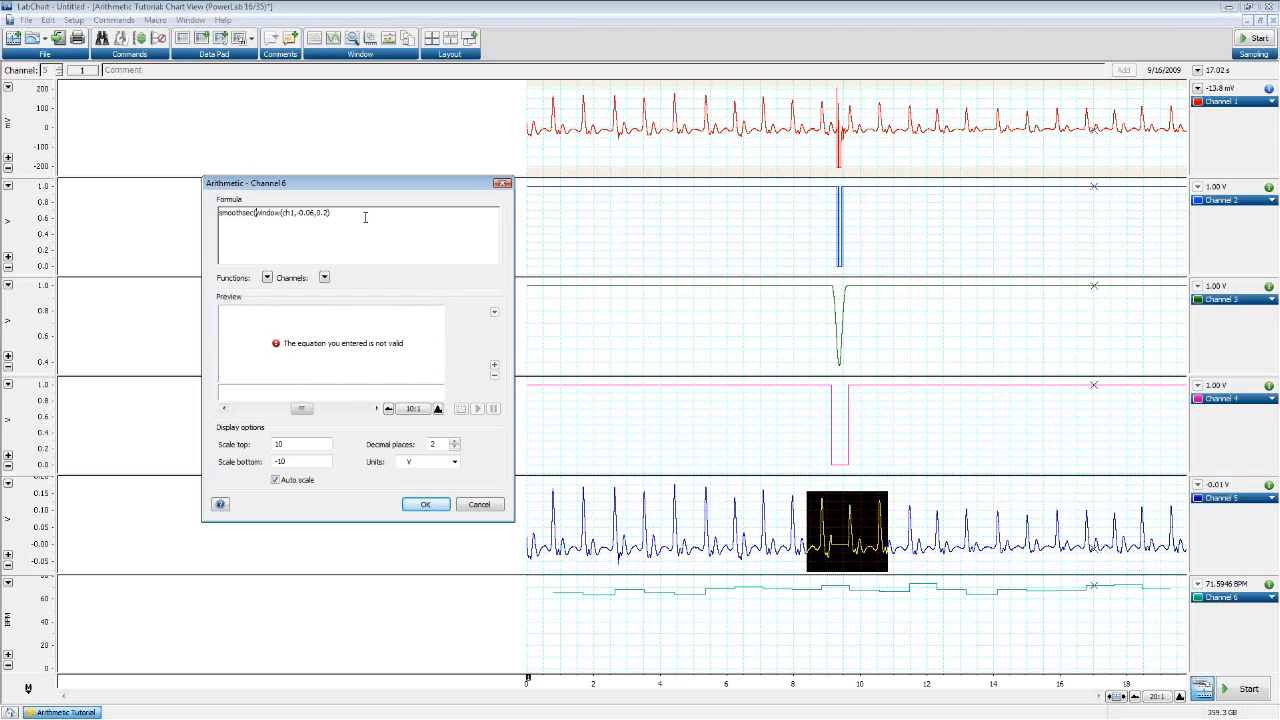
text(0)
click(221, 215)
text(threshold()
text(,1))
click(220, 213)
text(ch1*)
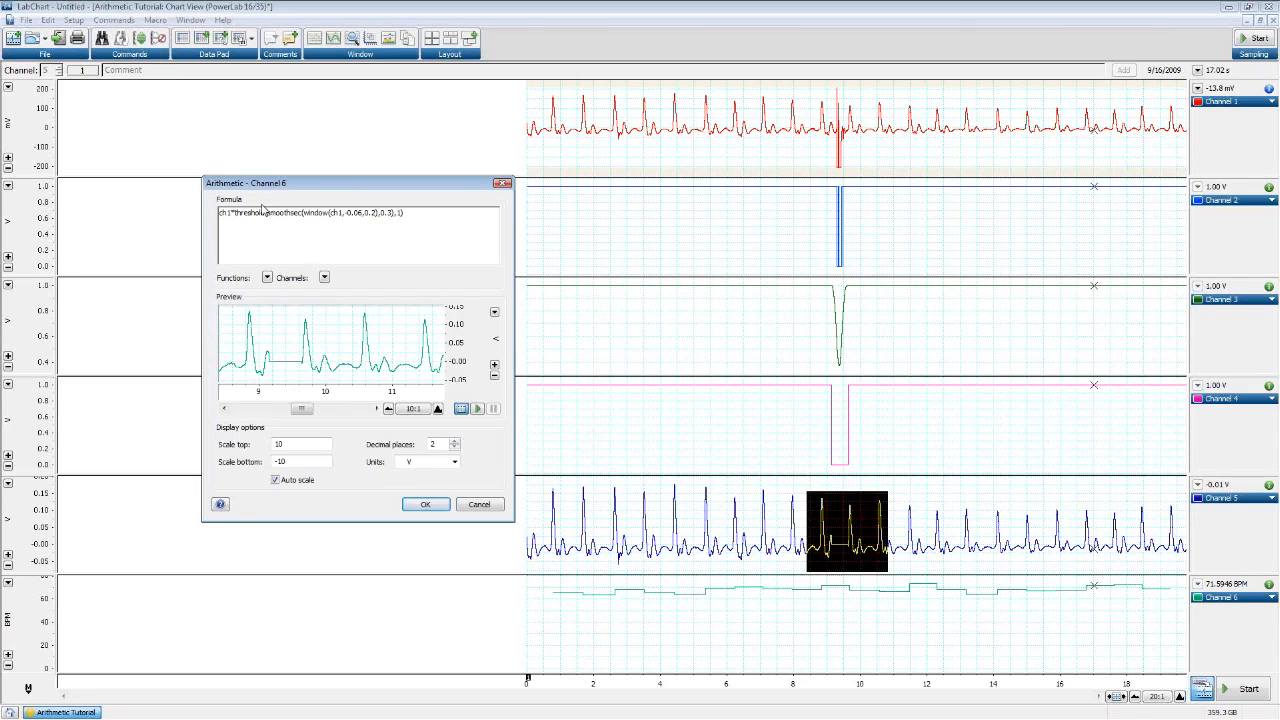
key(Return)
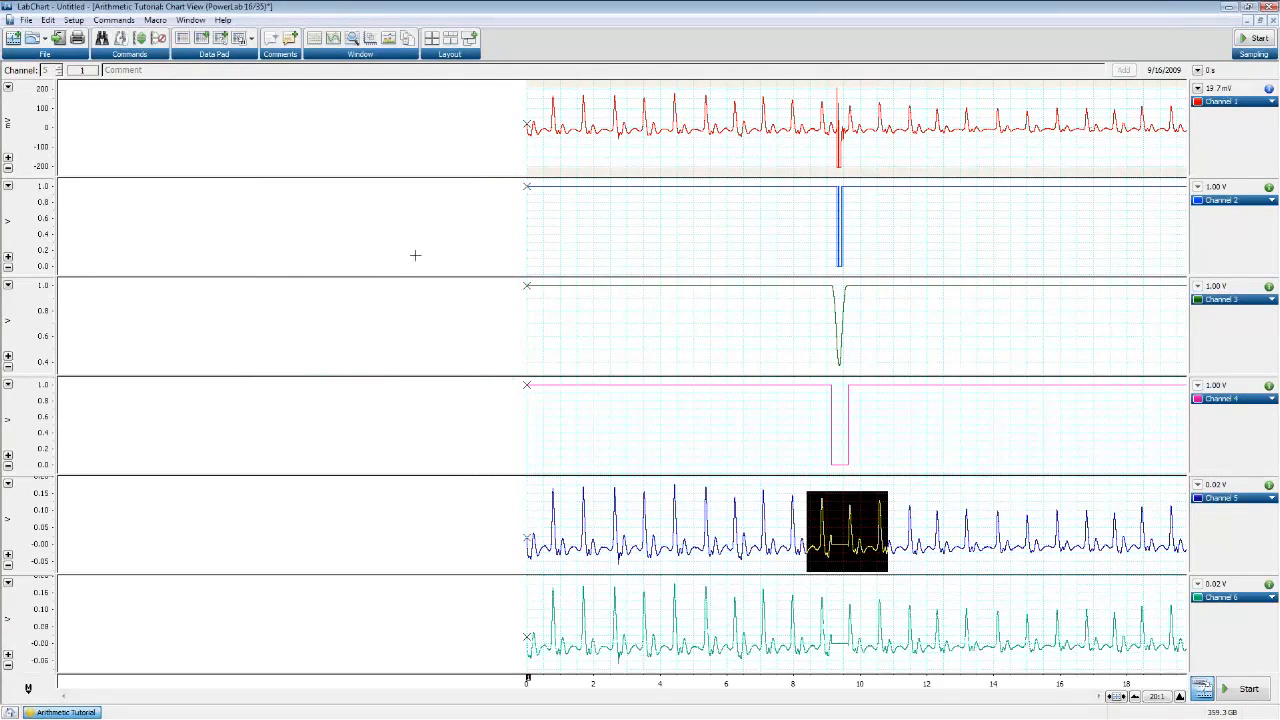
mouse_move(537, 600)
mouse_down()
mouse_move(1128, 640)
mouse_move(1178, 697)
mouse_up()
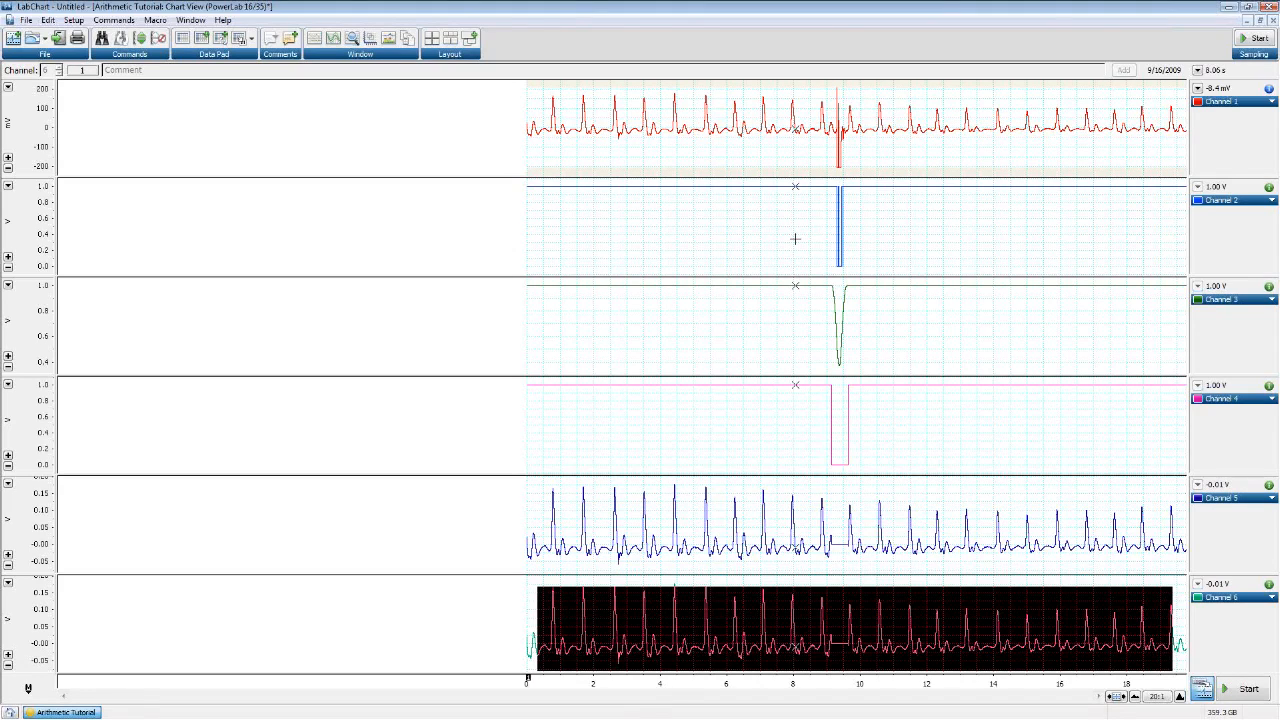
Close the Arithmetic Tutorial document and open the AlphaWaveSamples file from the Arithmetic list, accepting the notice about unread settings
click(1272, 21)
click(660, 412)
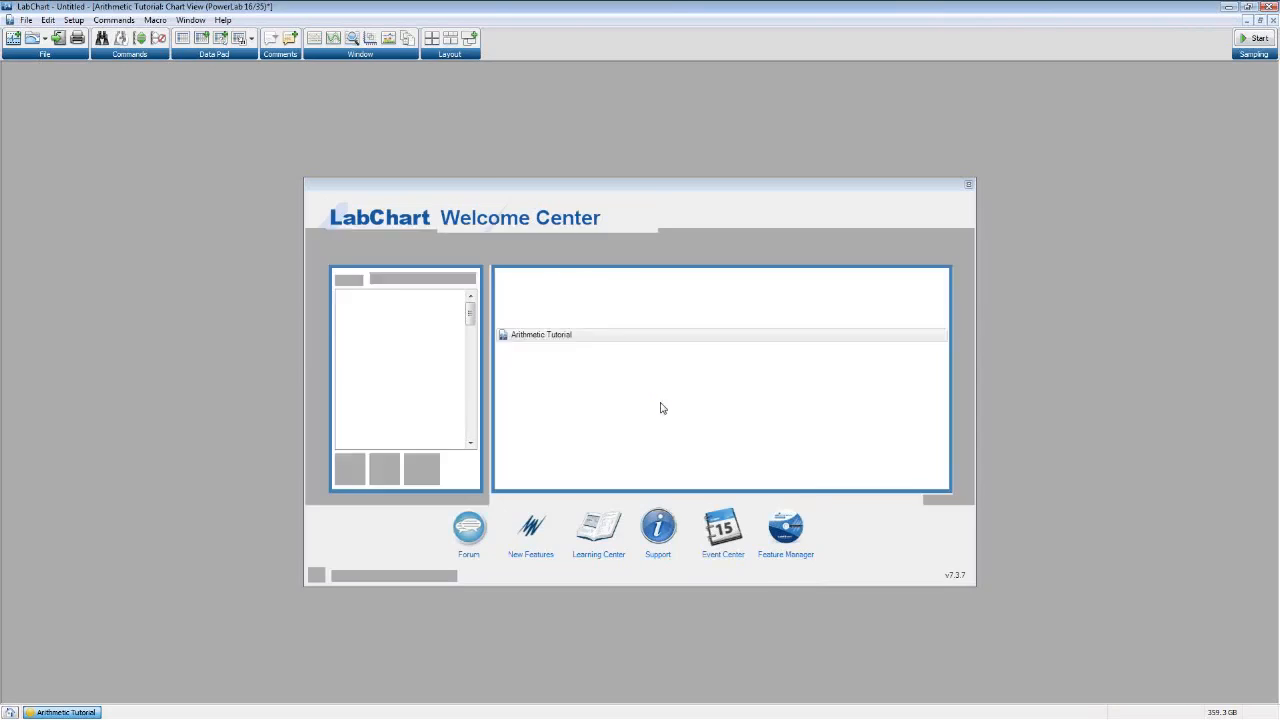
double_click(557, 290)
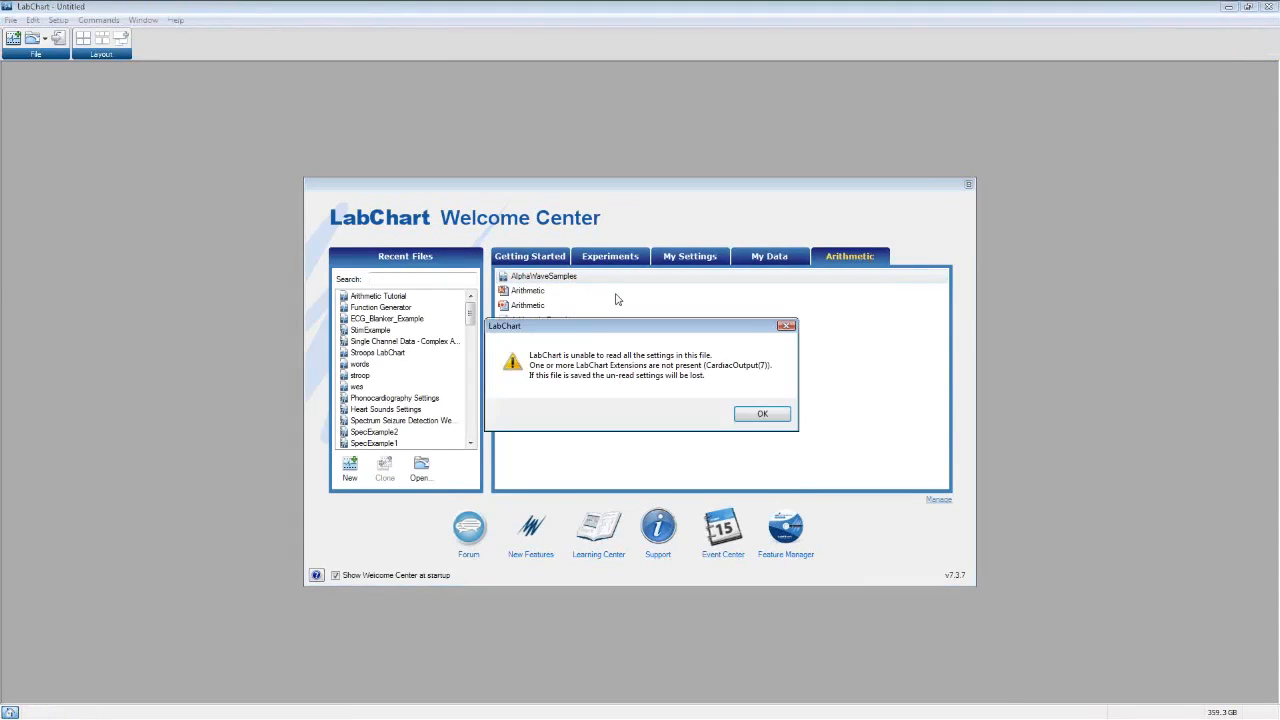
click(750, 413)
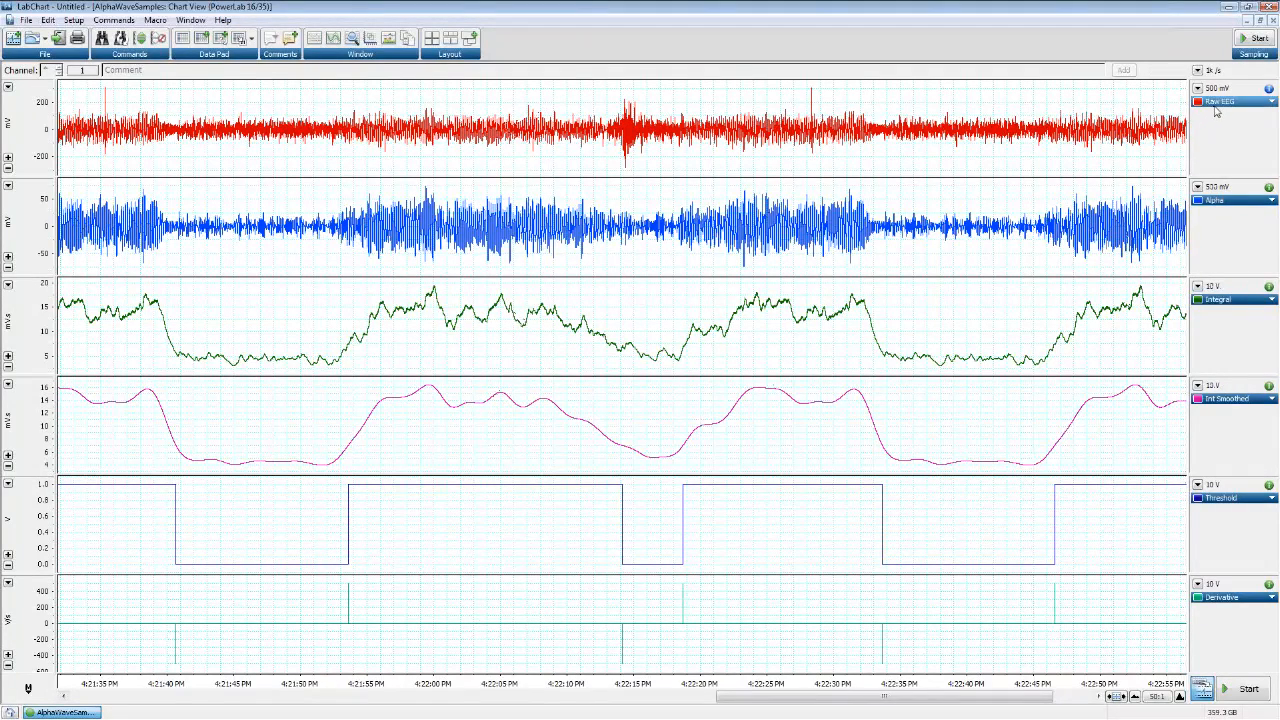
Review the Alpha channel's Digital Filter settings and examine the high-amplitude burst in the middle of its trace
click(1229, 207)
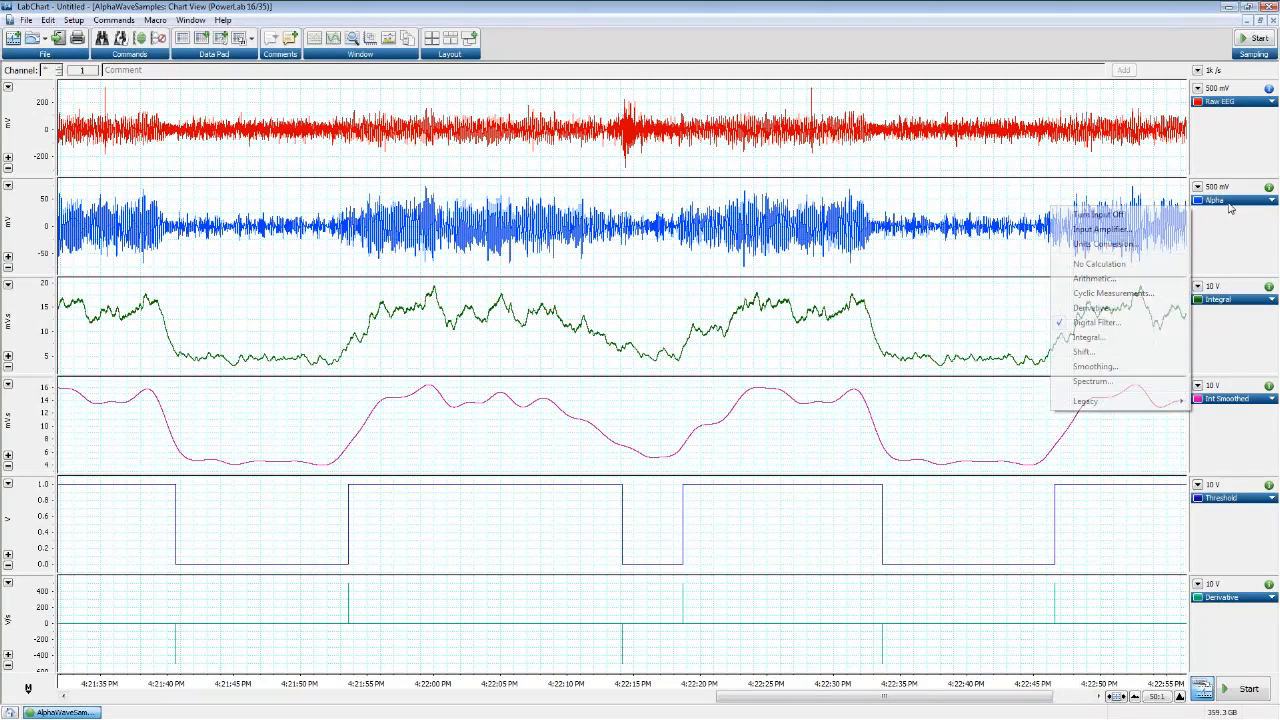
click(1135, 323)
drag(1131, 232, 858, 184)
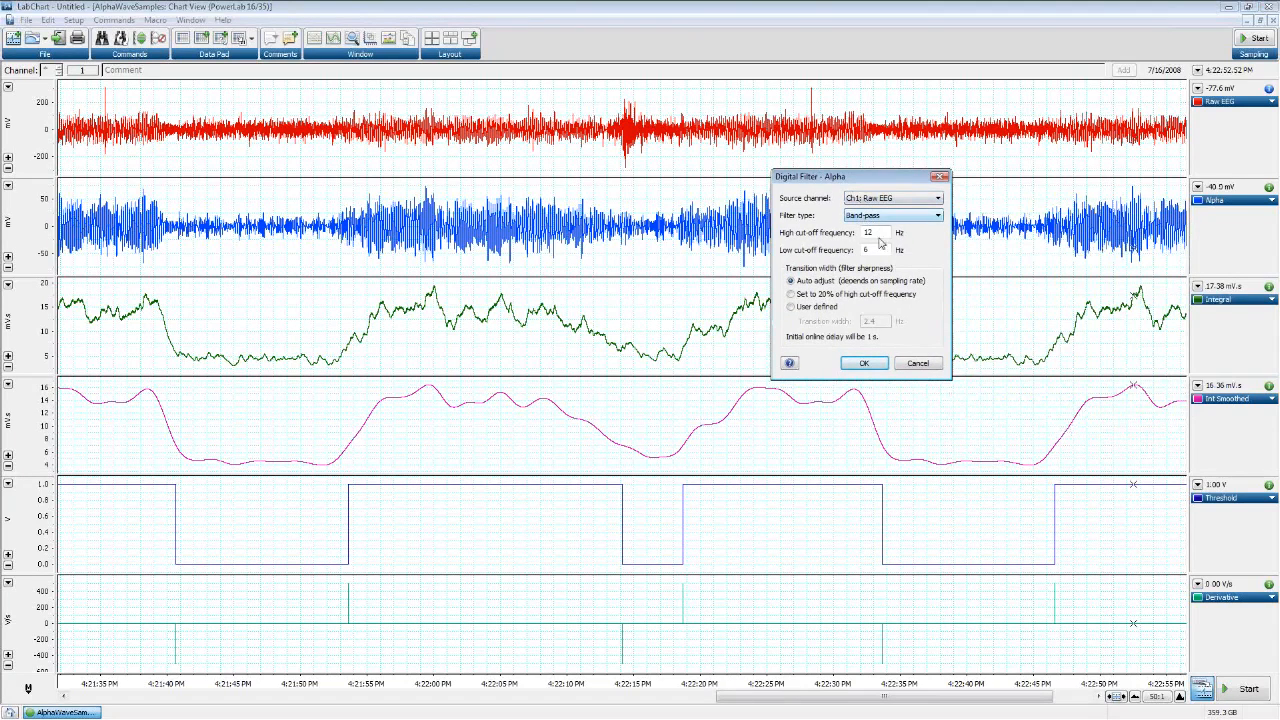
click(876, 364)
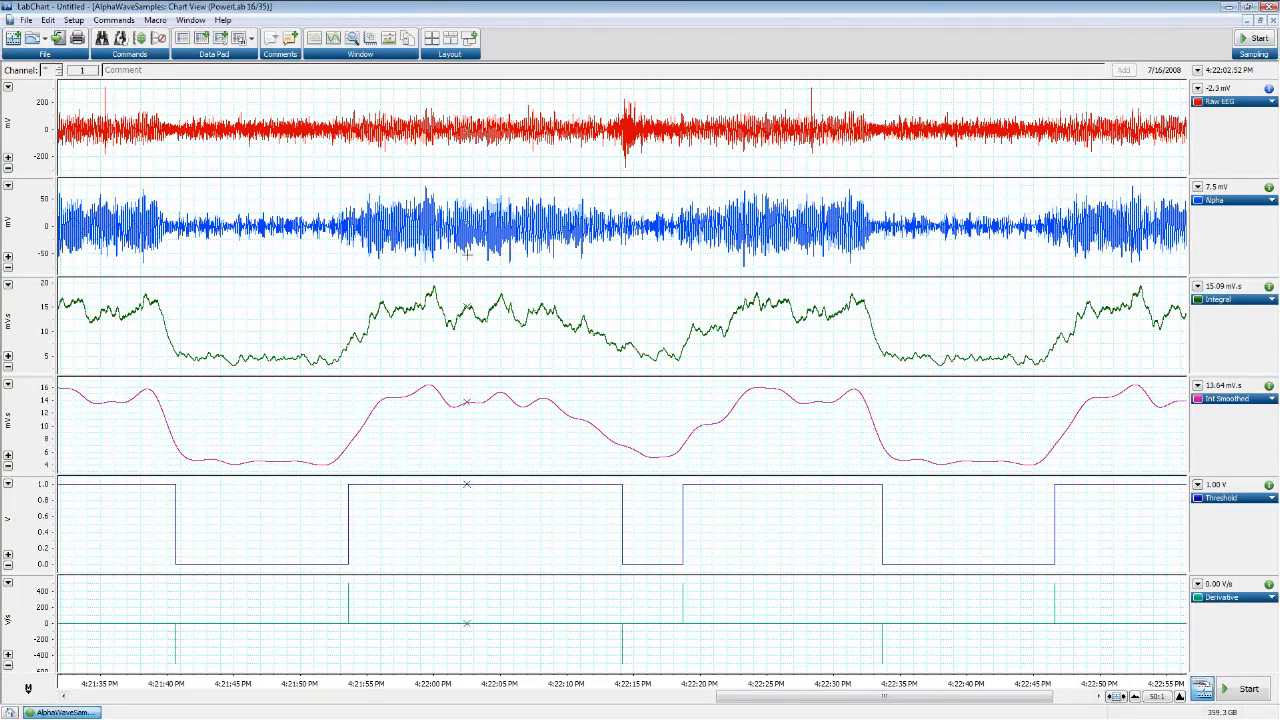
drag(329, 187, 628, 230)
click(609, 263)
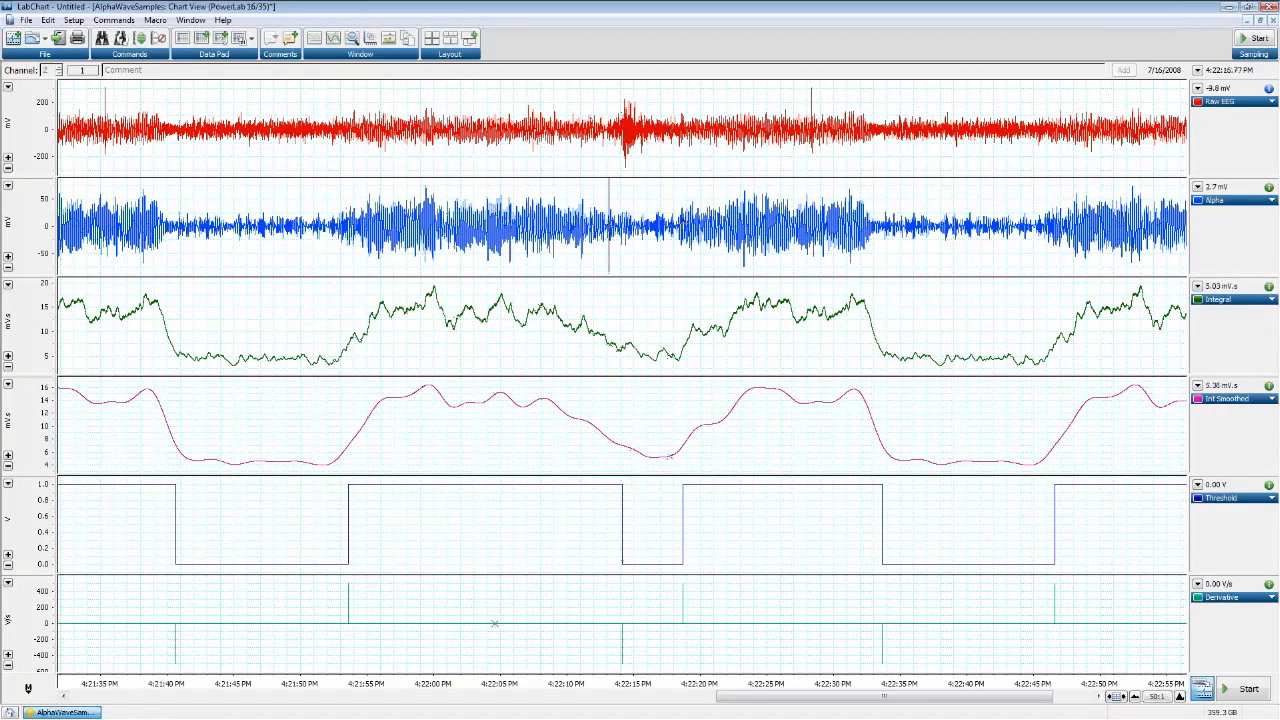
Check which calculation type is assigned to the Integral, Int Smoothed and Threshold channels
click(1245, 300)
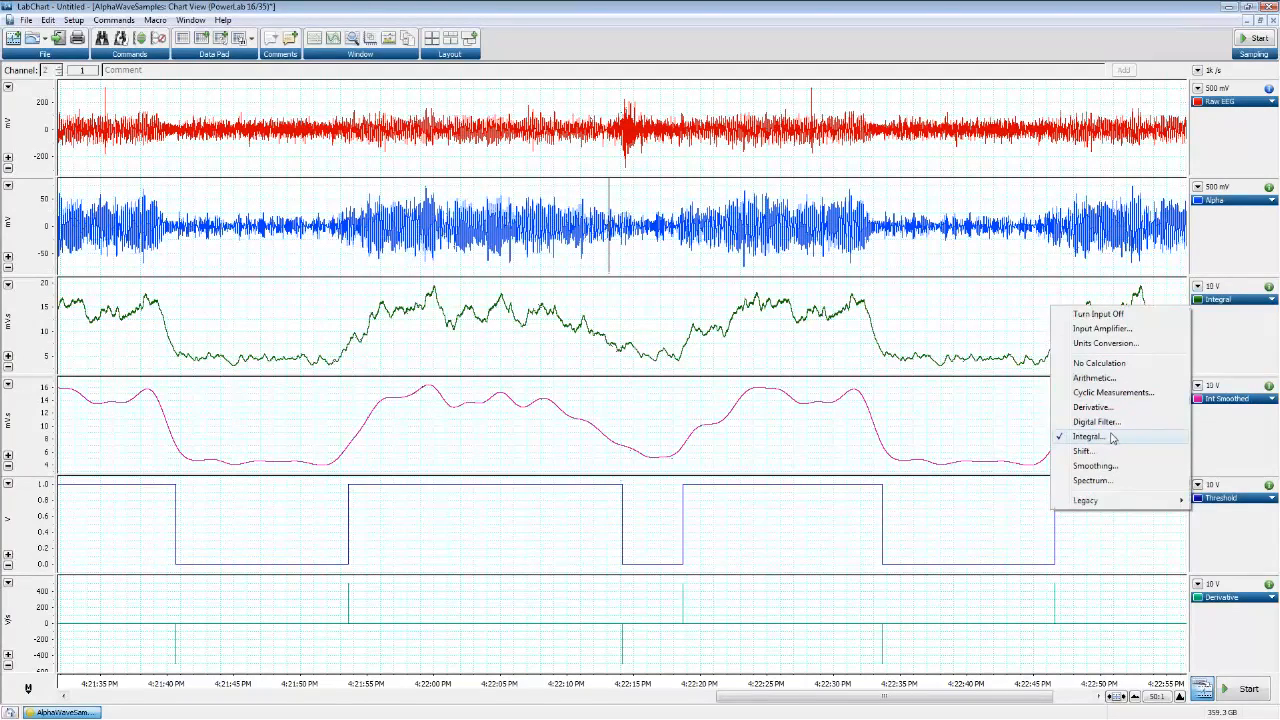
click(1237, 402)
click(1237, 402)
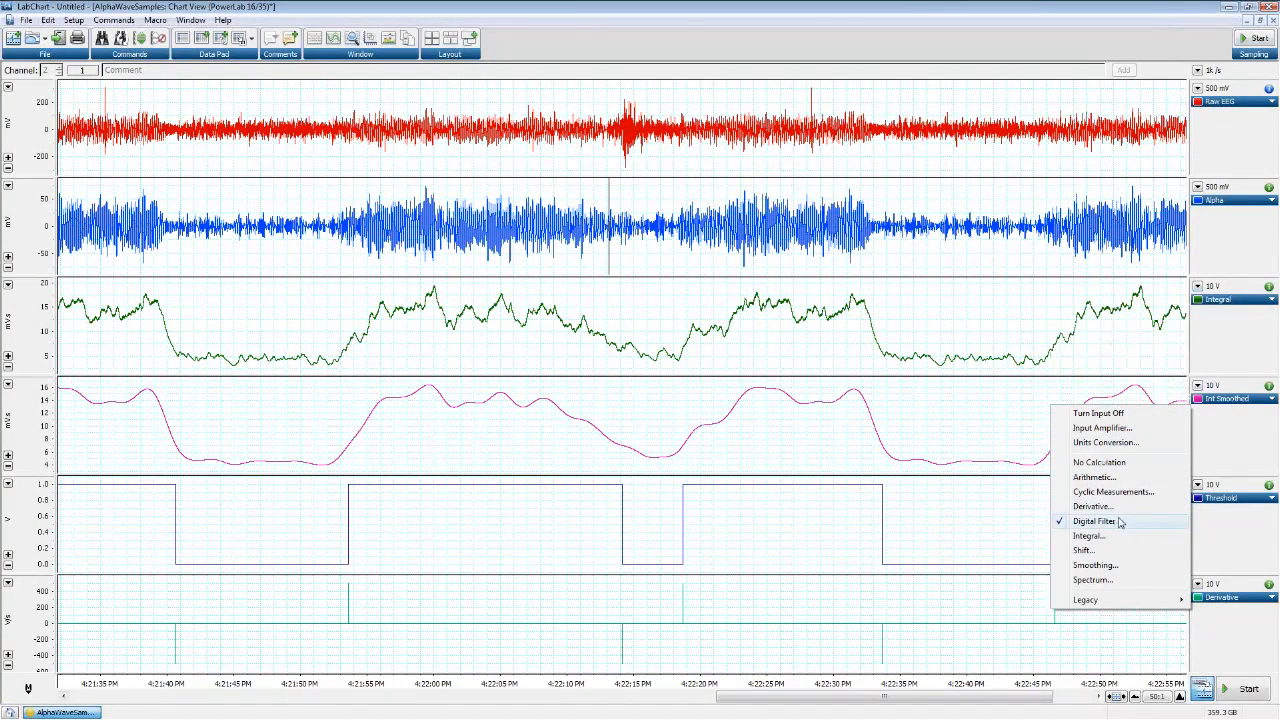
click(1241, 502)
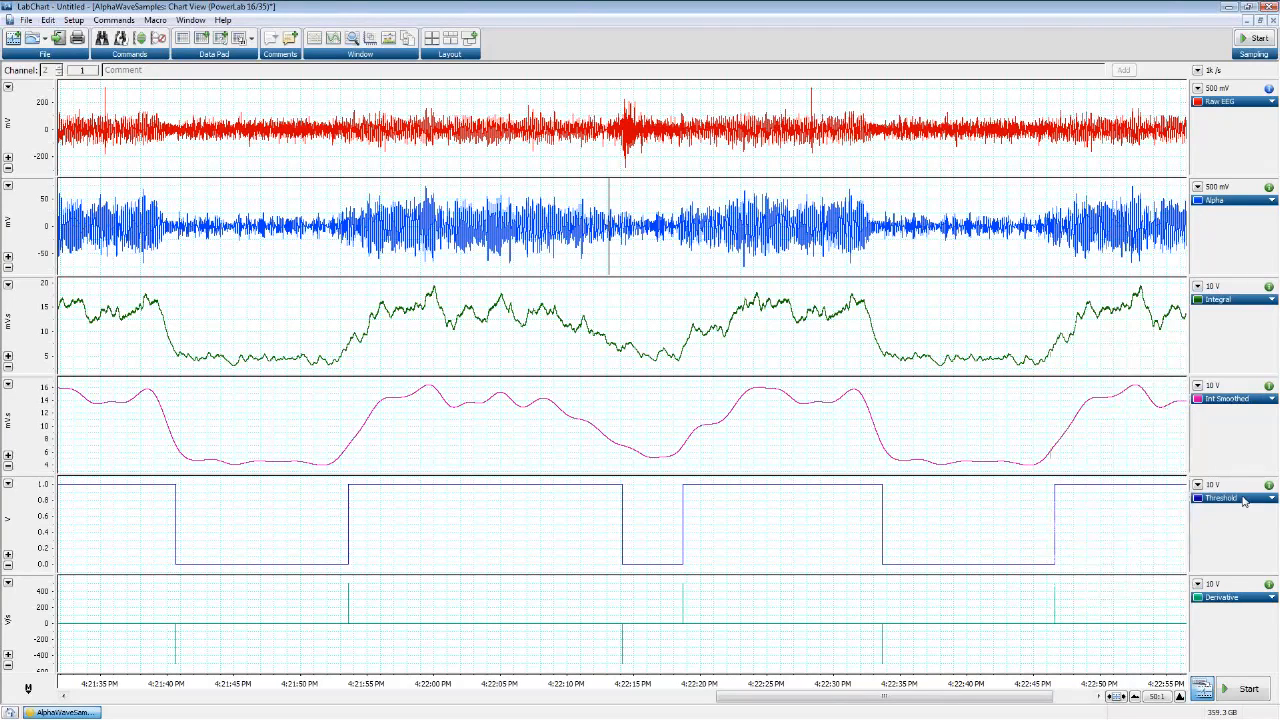
click(1241, 502)
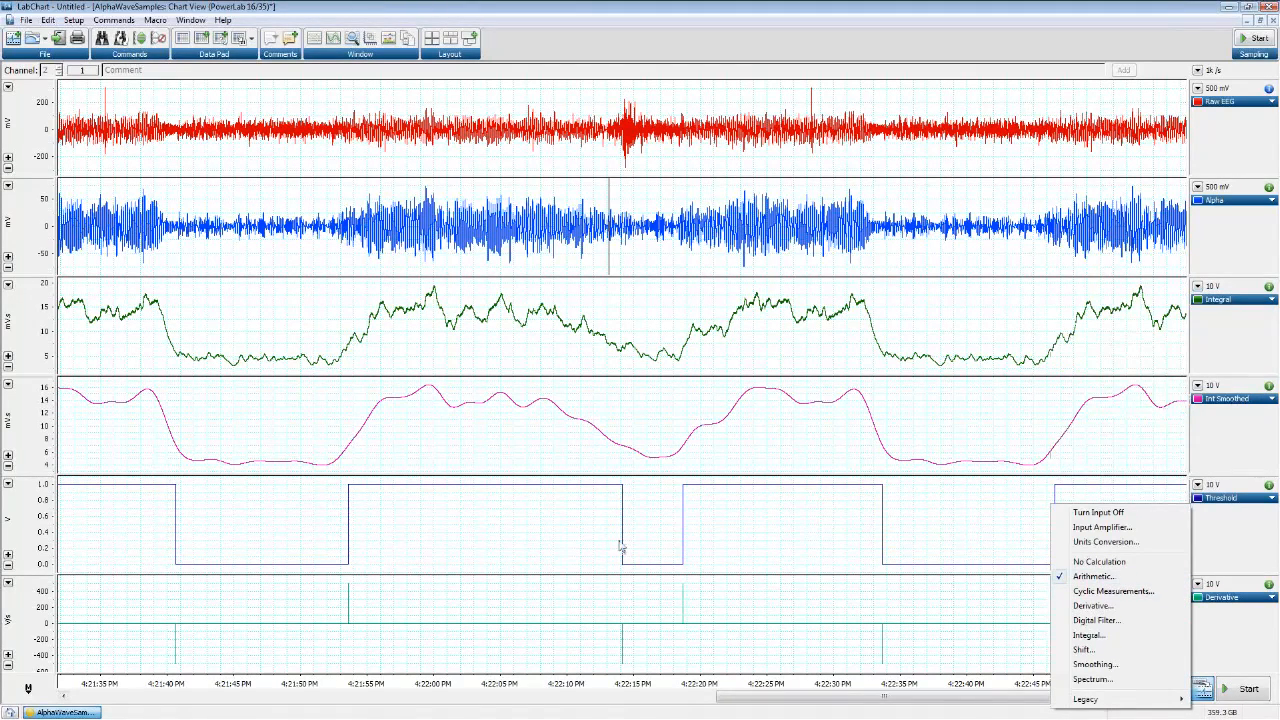
Check the Derivative channel's calculation type and run the Alpha Detector macro with the Derivative channel active
click(1237, 618)
click(1237, 605)
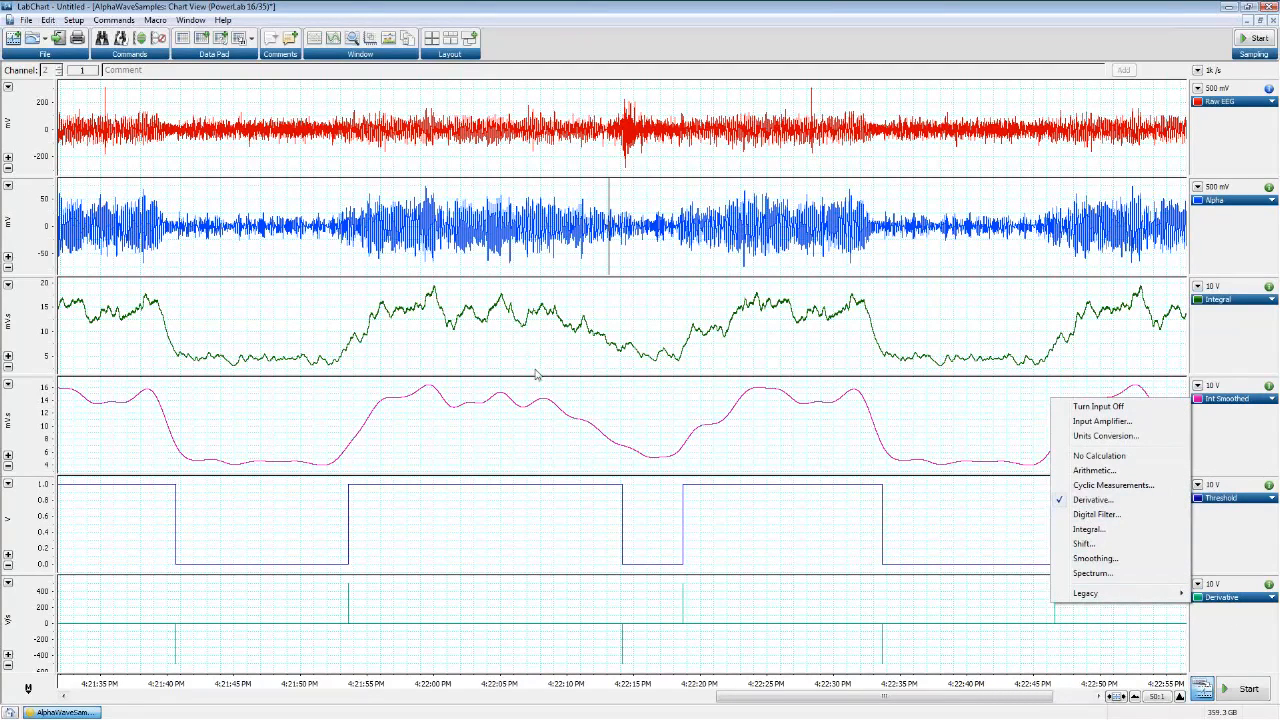
click(404, 585)
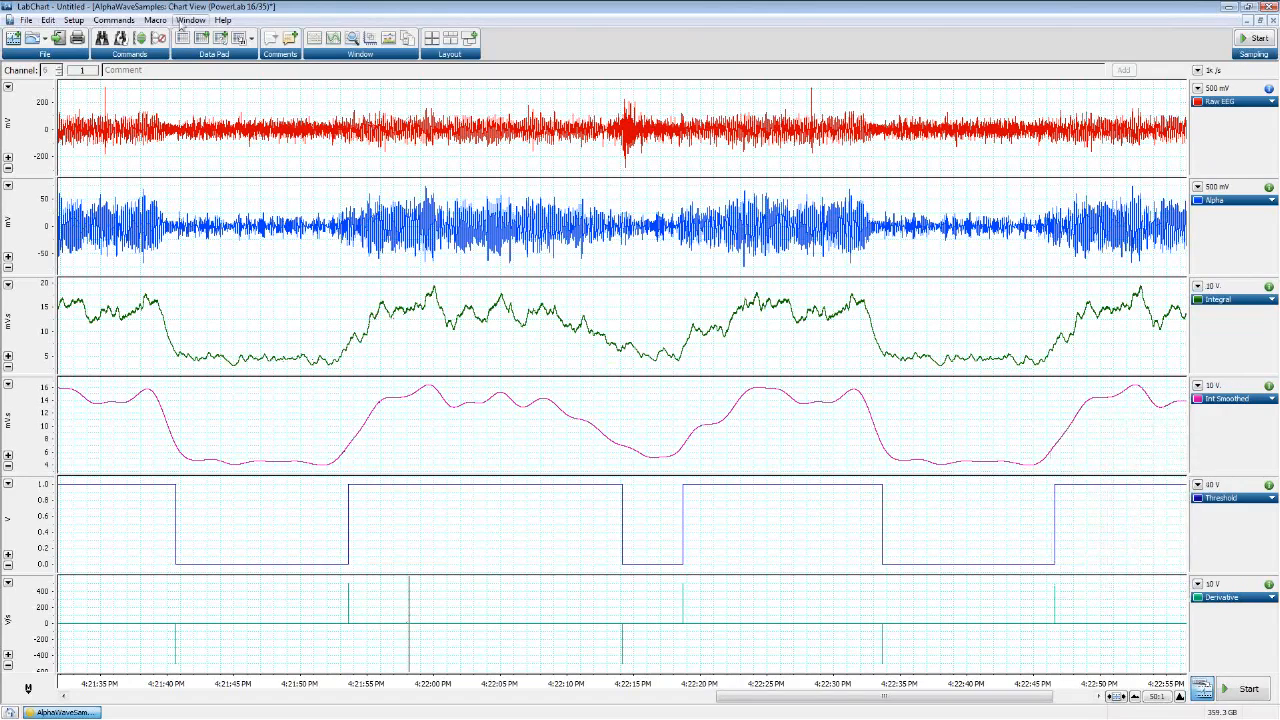
click(160, 22)
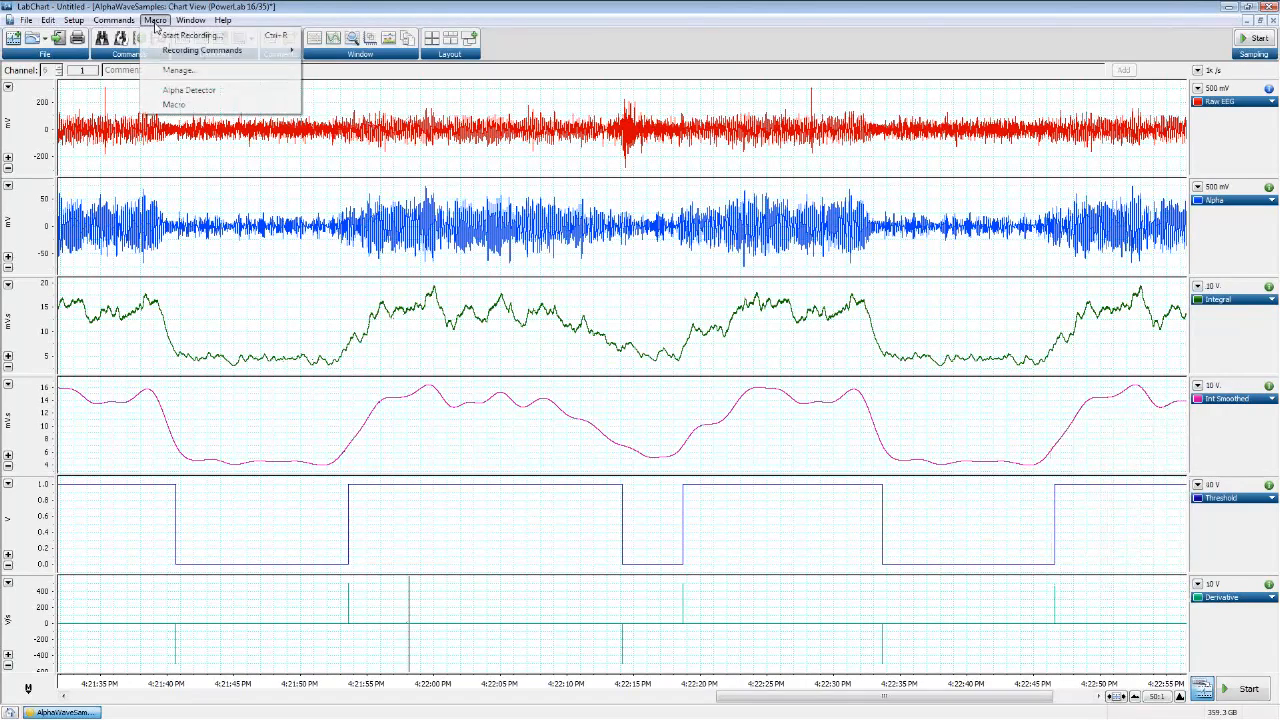
click(176, 91)
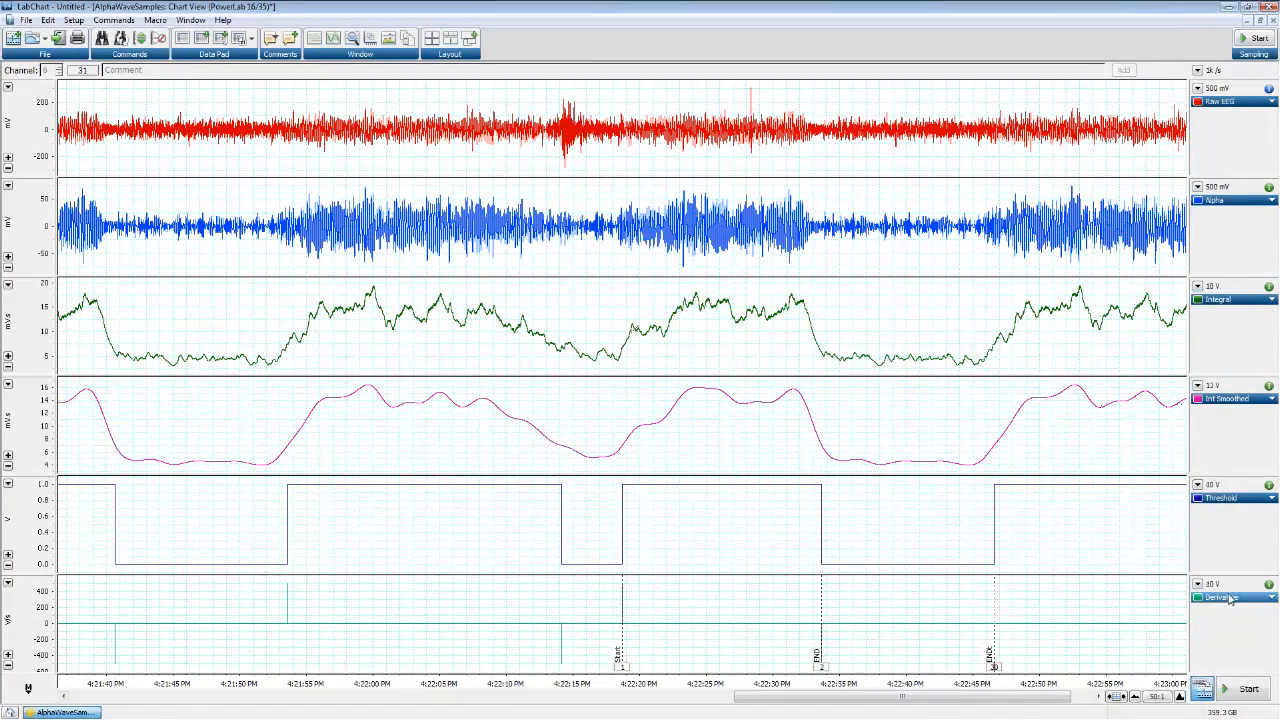
Review the calculation types assigned to the Alpha, Integral and Int Smoothed channels in the chain leading to the Derivative channel
right_click(1141, 607)
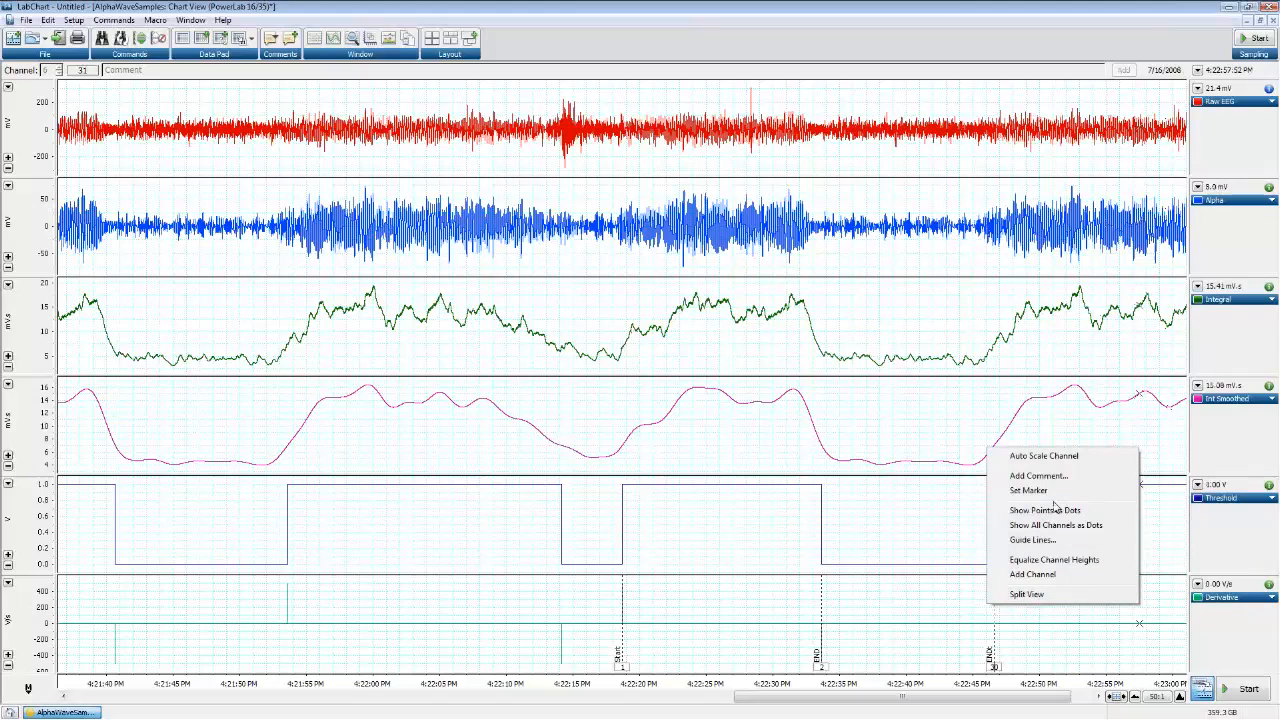
click(1236, 206)
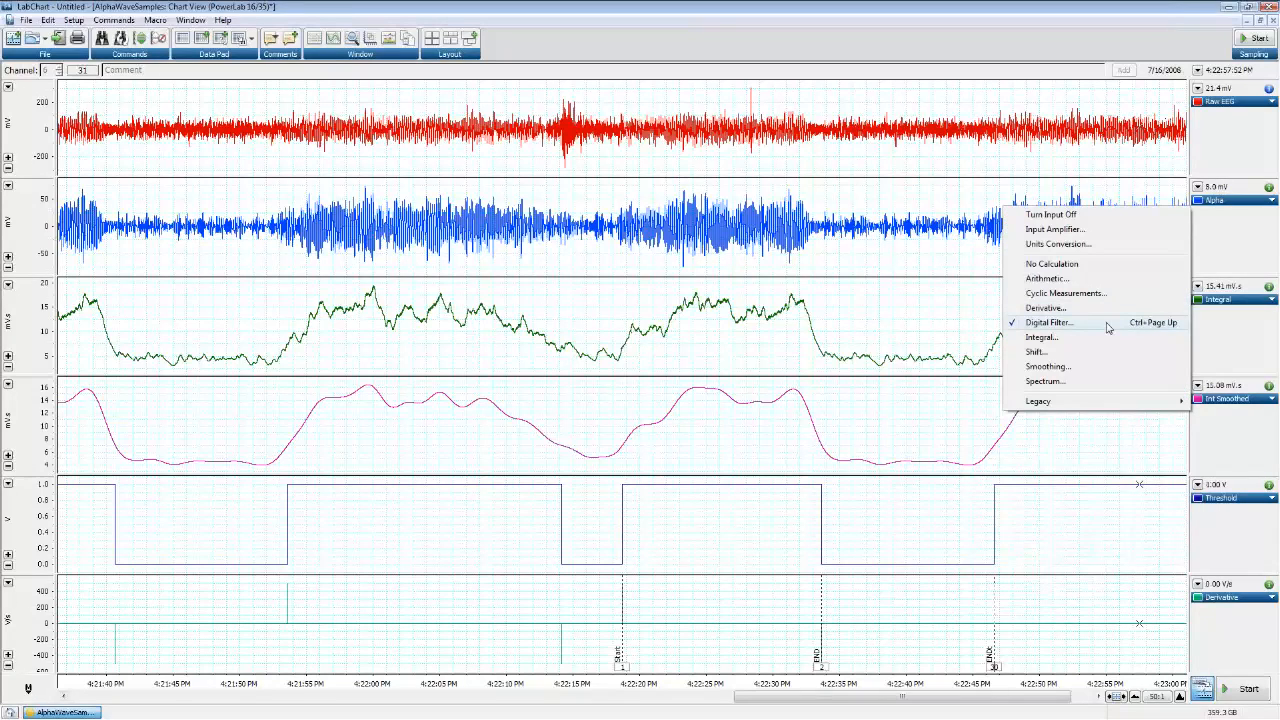
click(1240, 305)
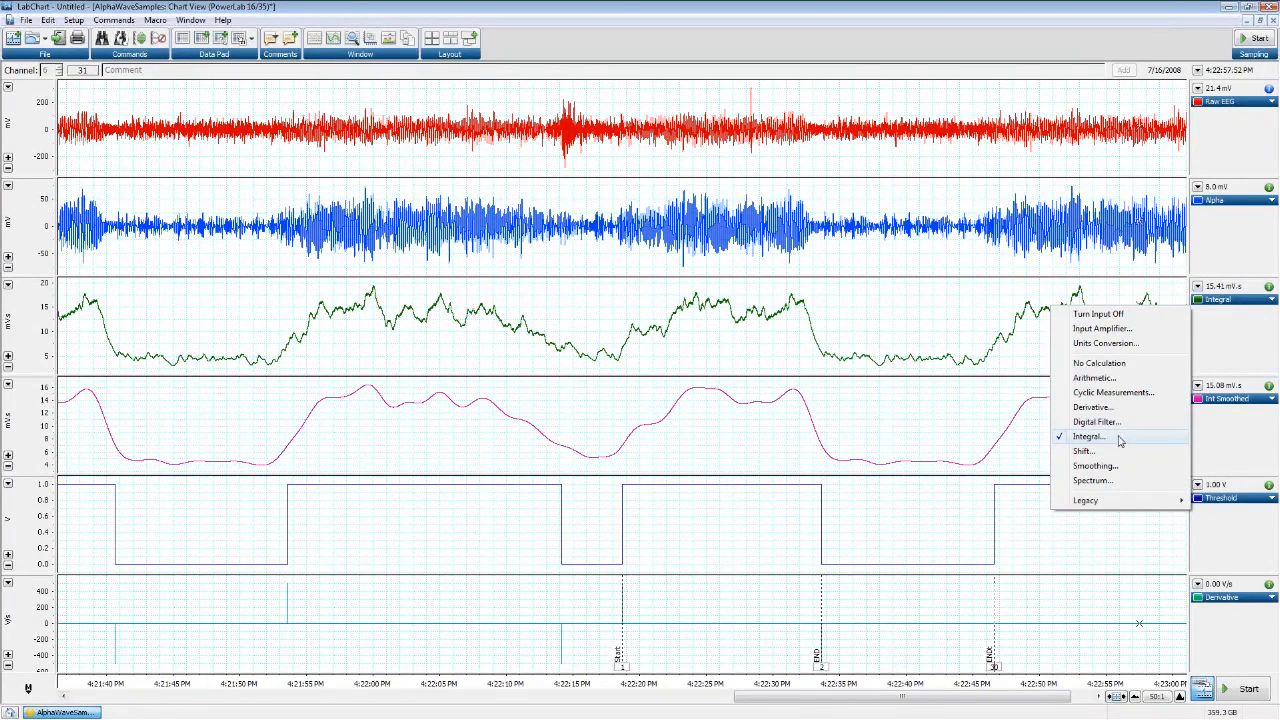
click(1225, 399)
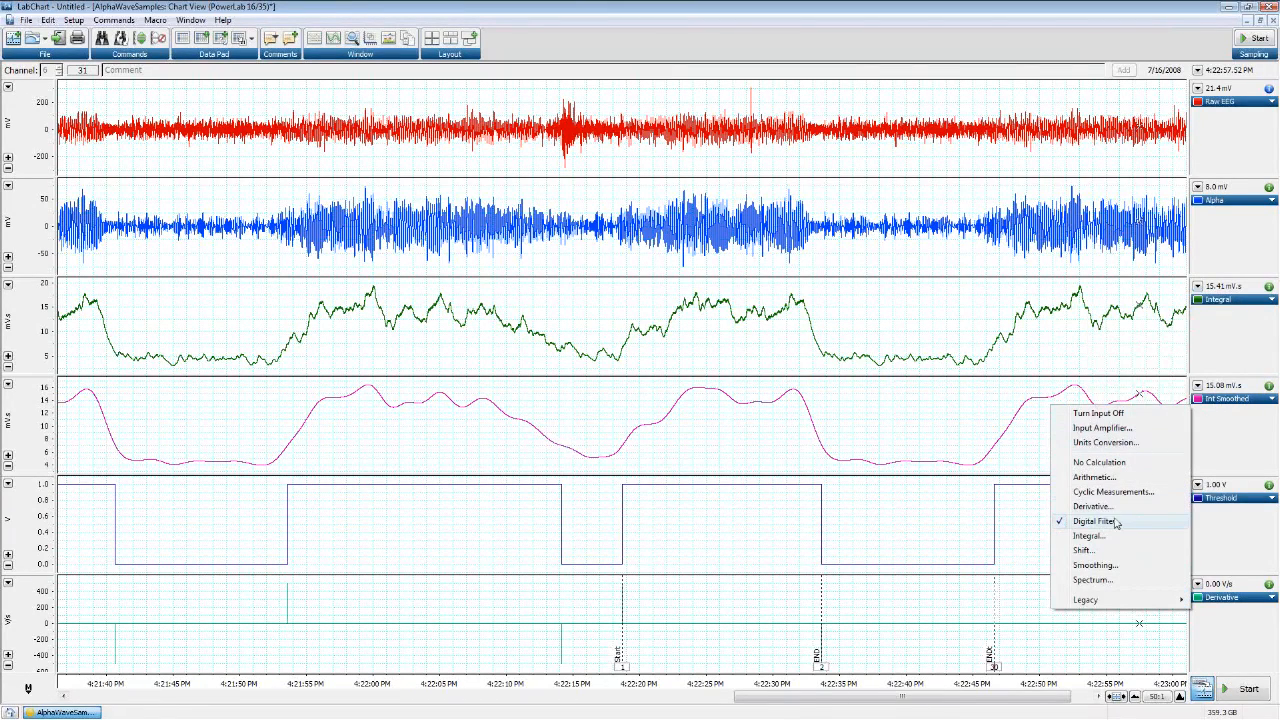
click(1224, 597)
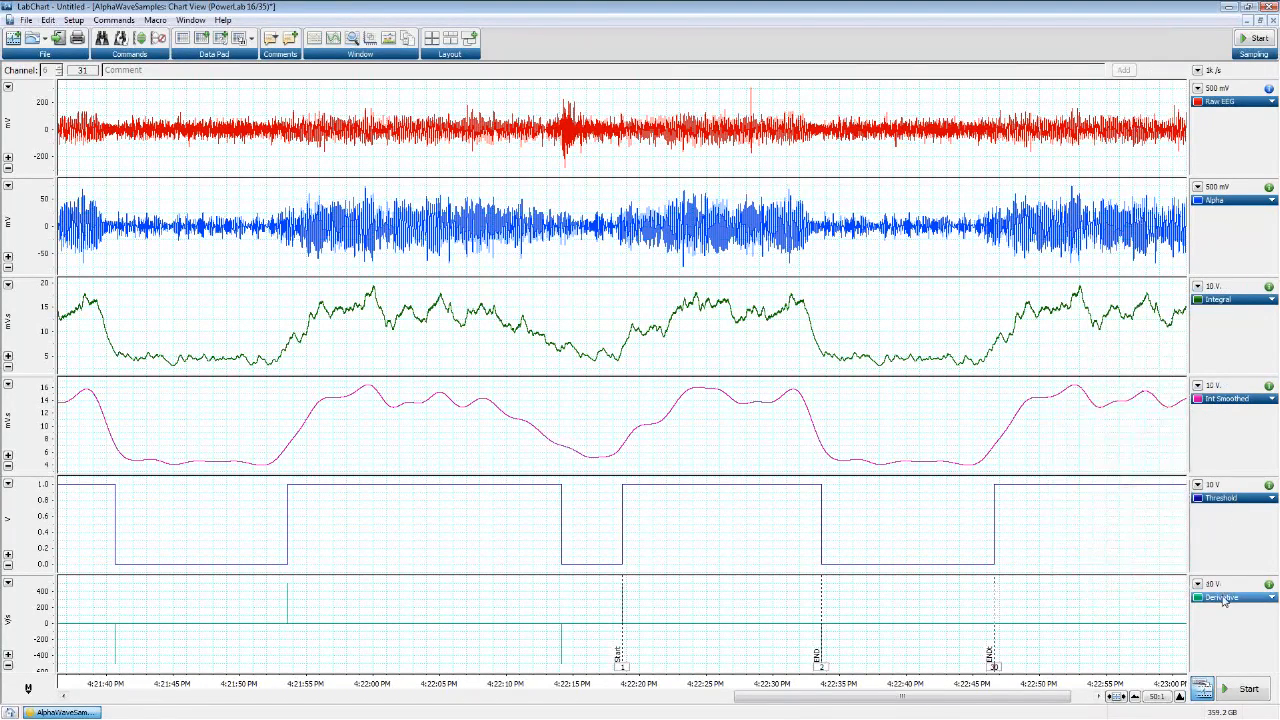
Add a seventh channel below the Derivative channel
click(1121, 628)
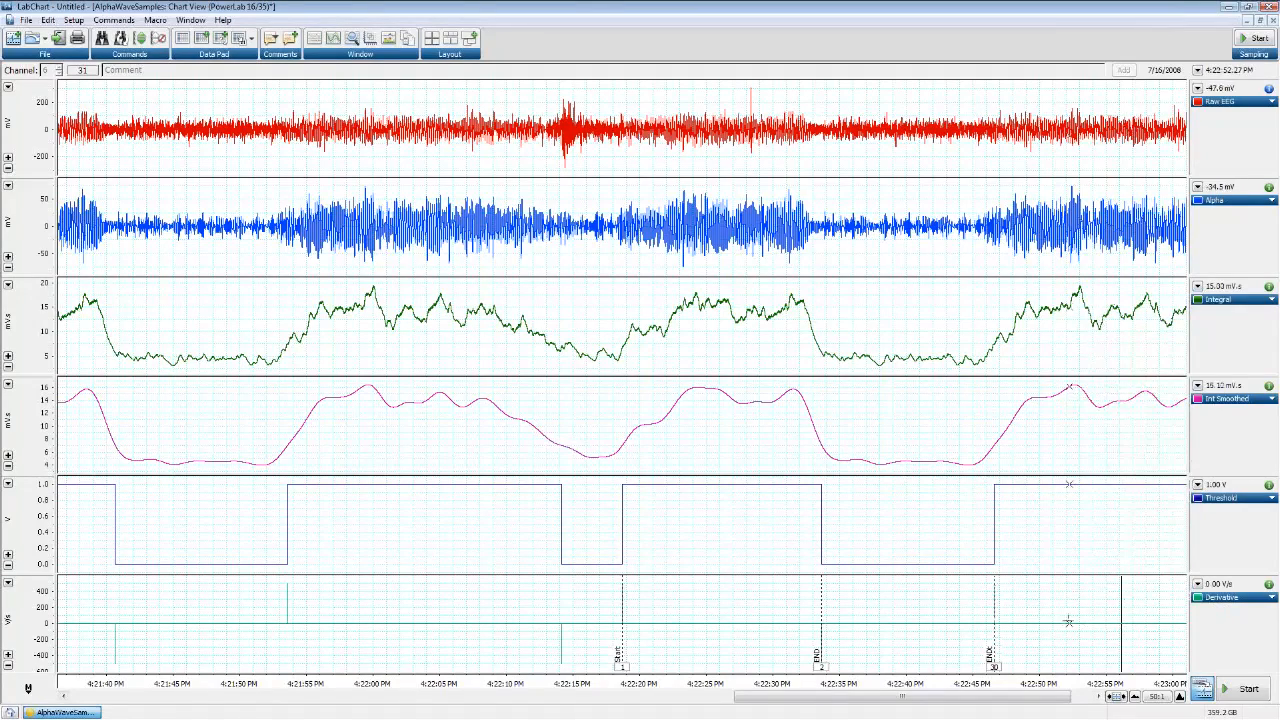
right_click(1048, 613)
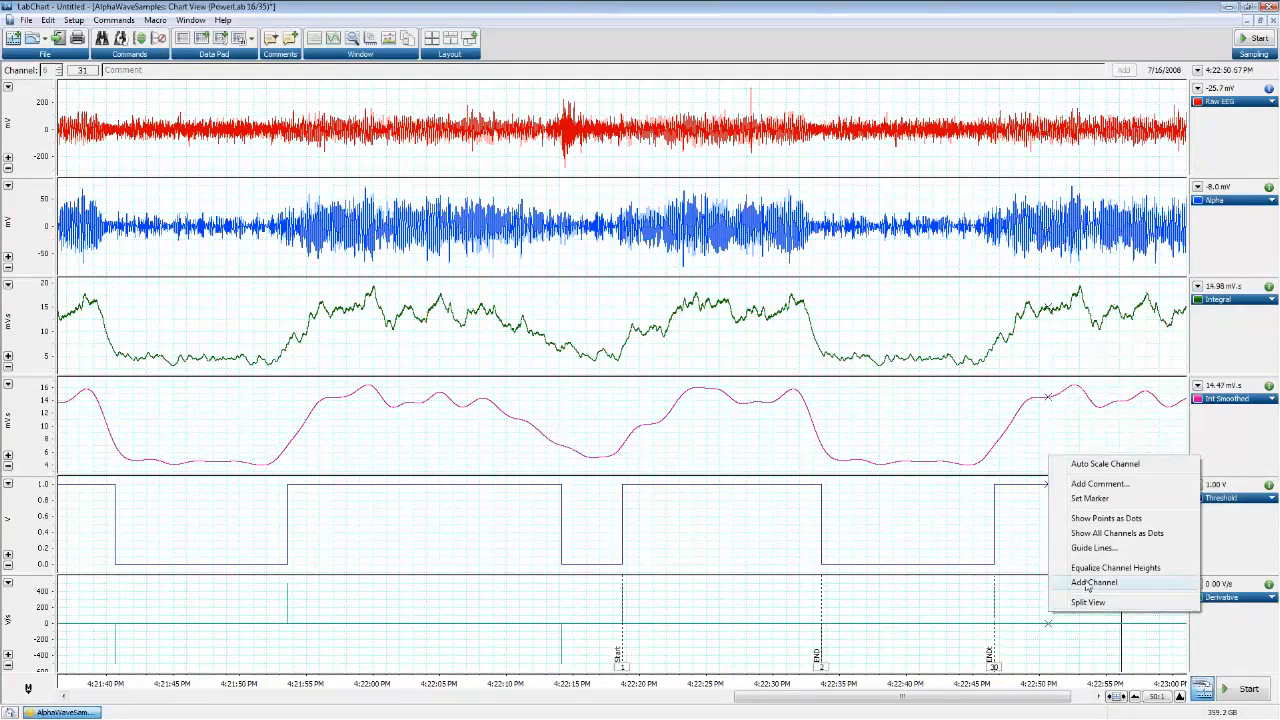
click(1093, 582)
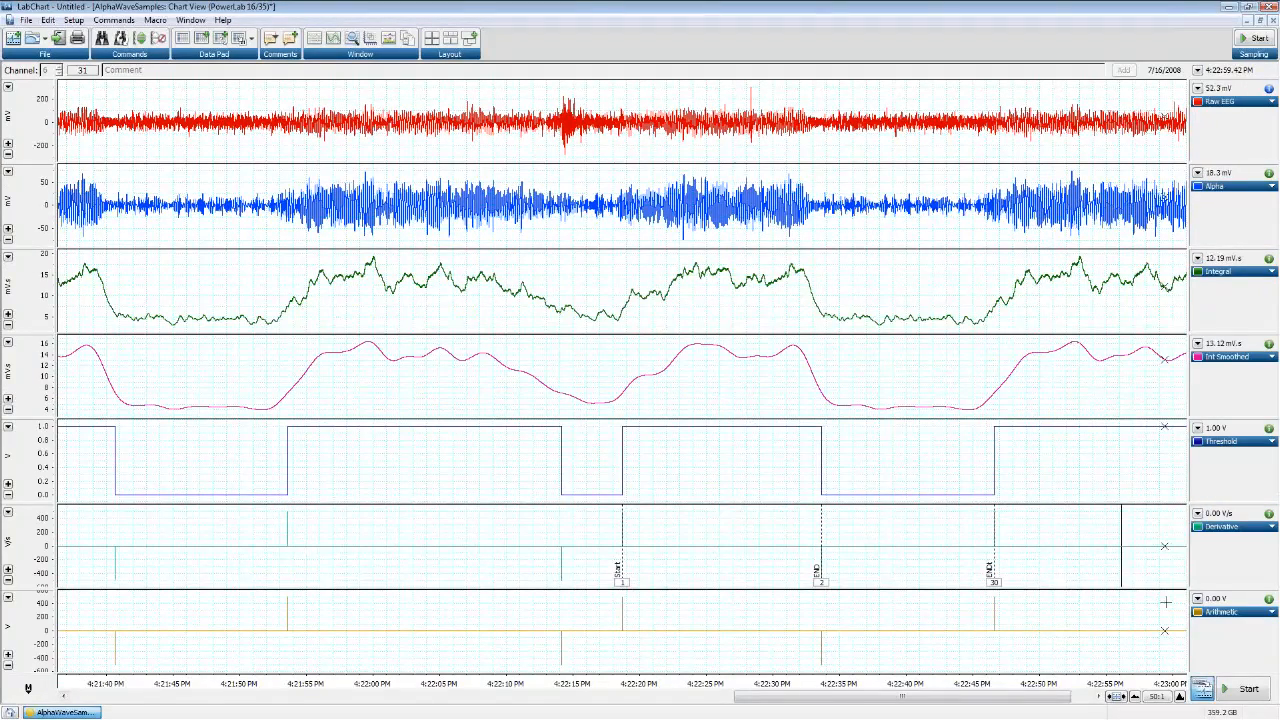
Open the added channel's Arithmetic formula, uncover the traces behind the dialog and highlight the innermost ch1 input
click(1233, 614)
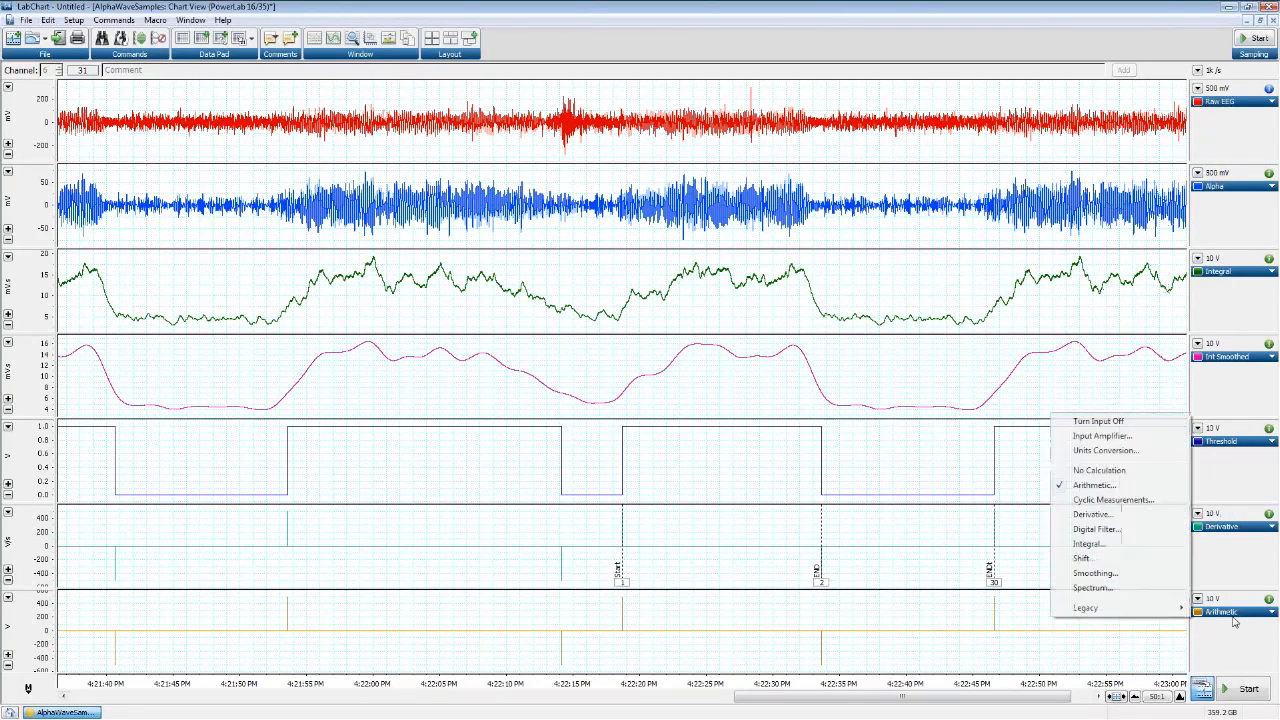
click(1115, 486)
drag(637, 205, 392, 205)
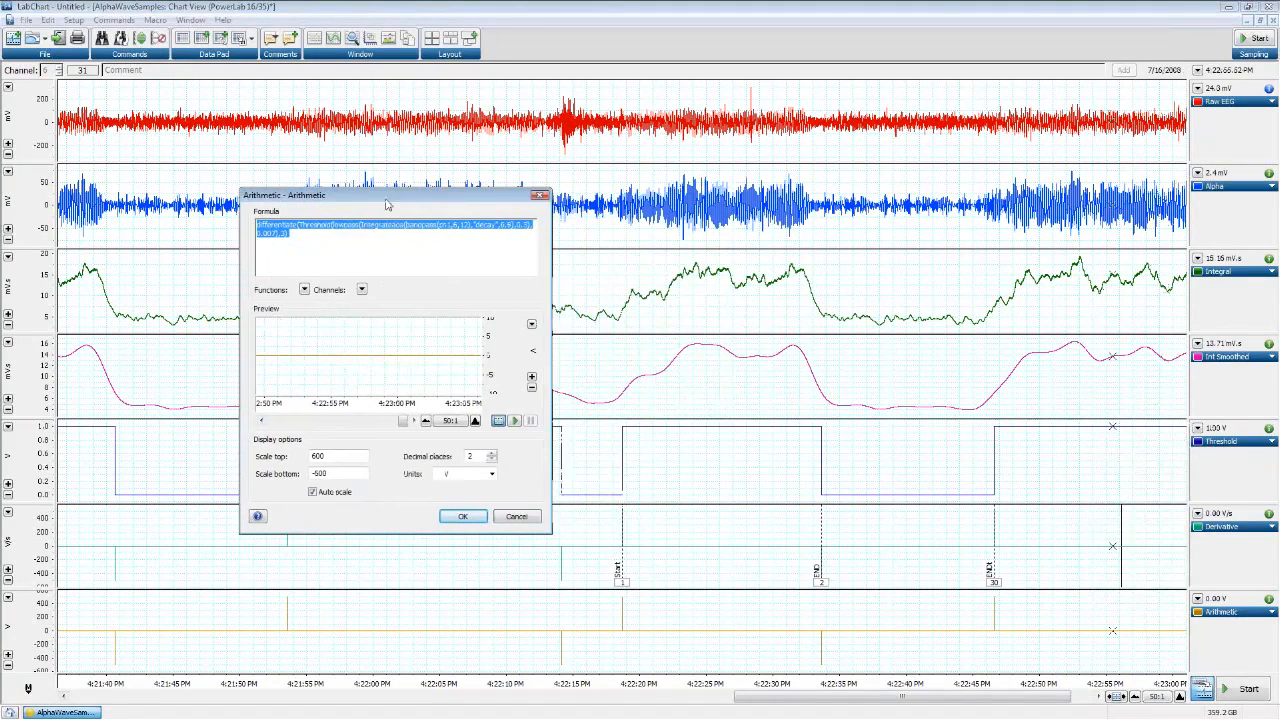
click(447, 230)
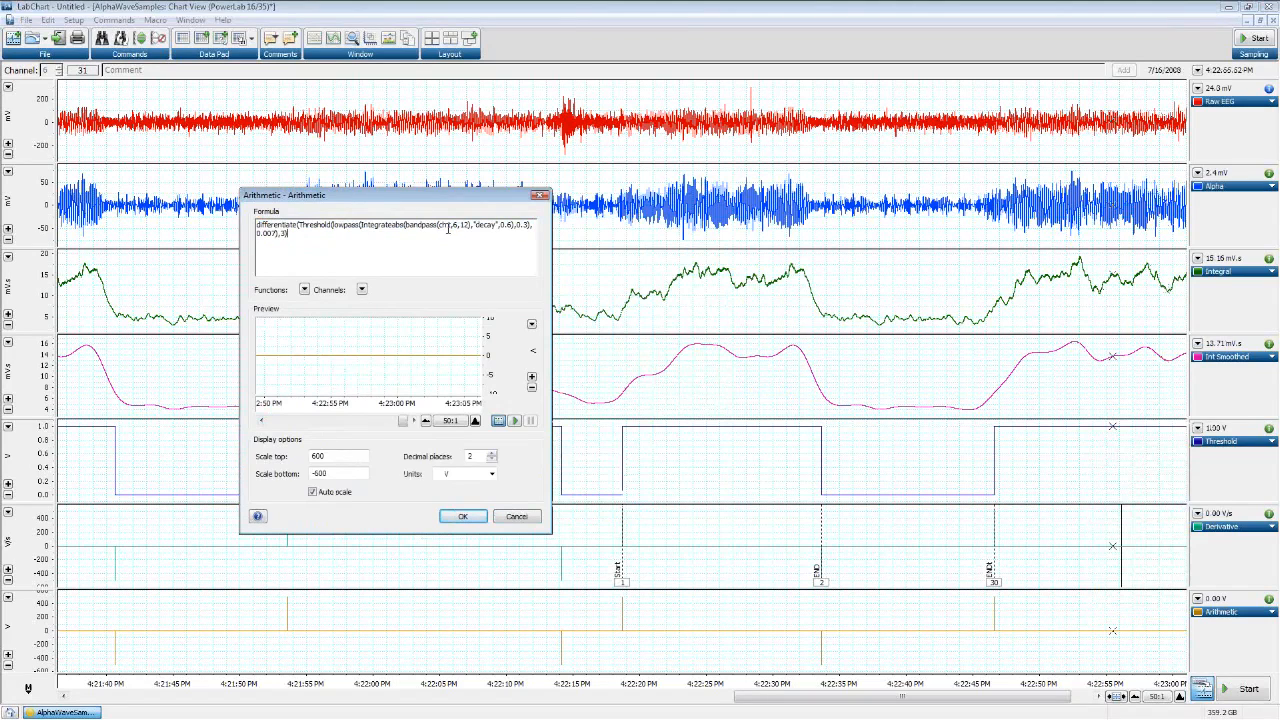
key(ctrl+shift+End)
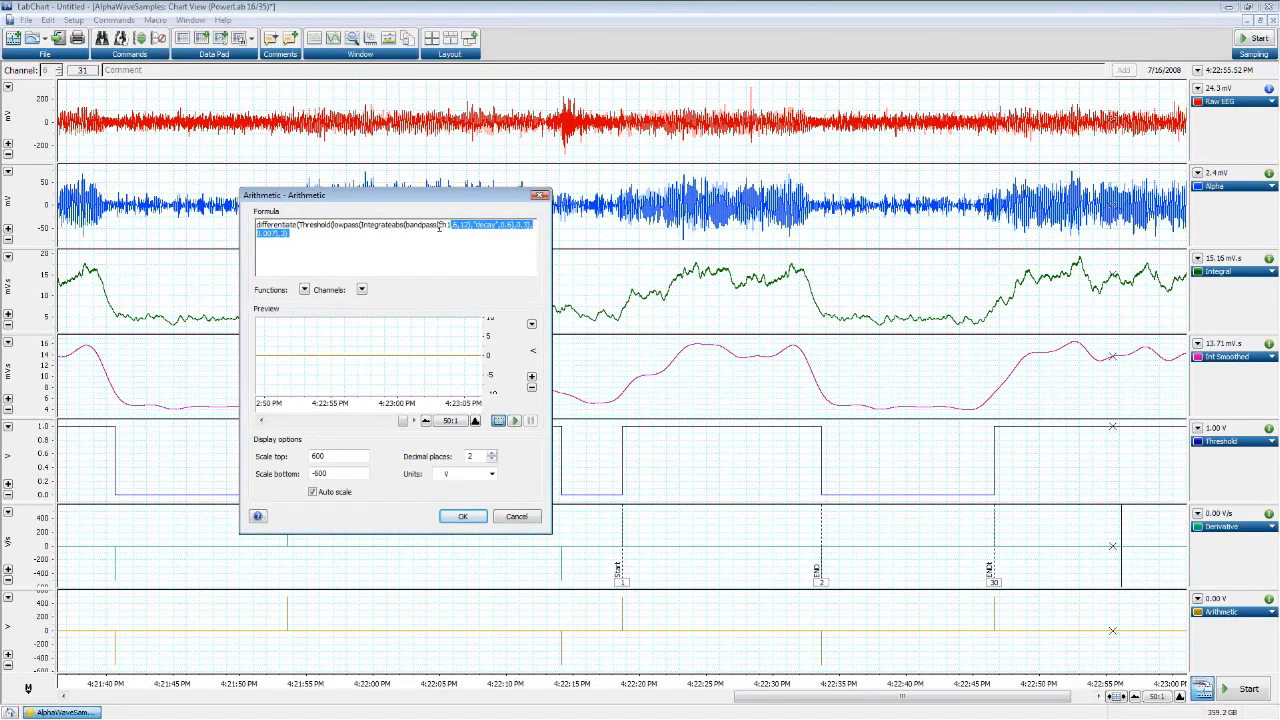
double_click(439, 226)
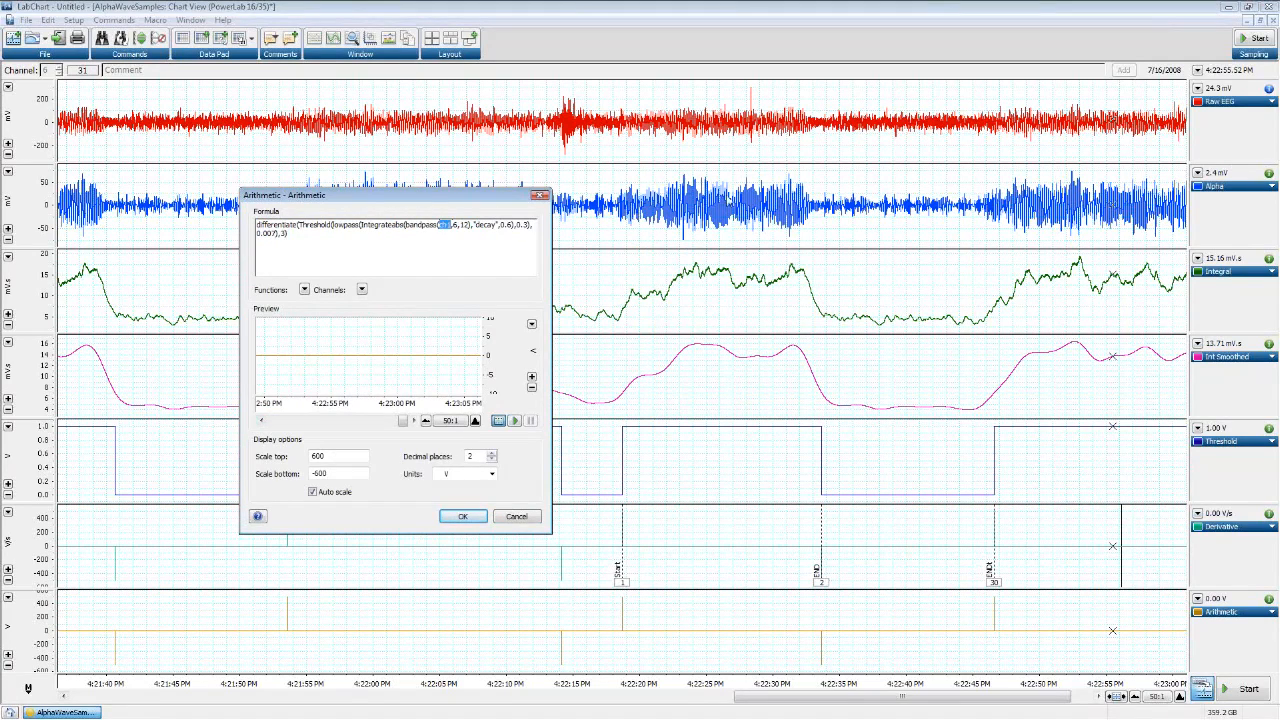
Examine the formula's nested bandpass, integrateabs, lowpass, threshold and differentiate functions from the inside out, and close the Arithmetic dialog
click(406, 228)
key(ctrl+shift+End)
shift+click(469, 228)
drag(362, 228, 511, 225)
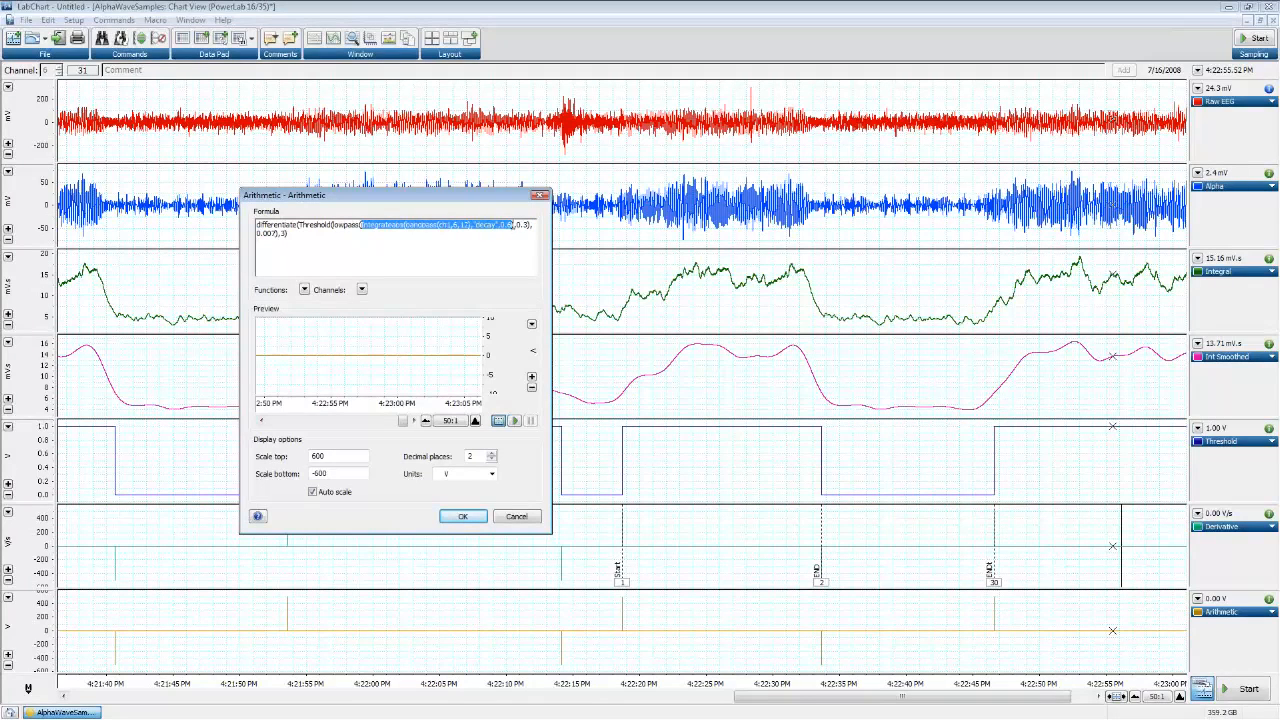
drag(332, 225, 528, 228)
drag(299, 226, 247, 222)
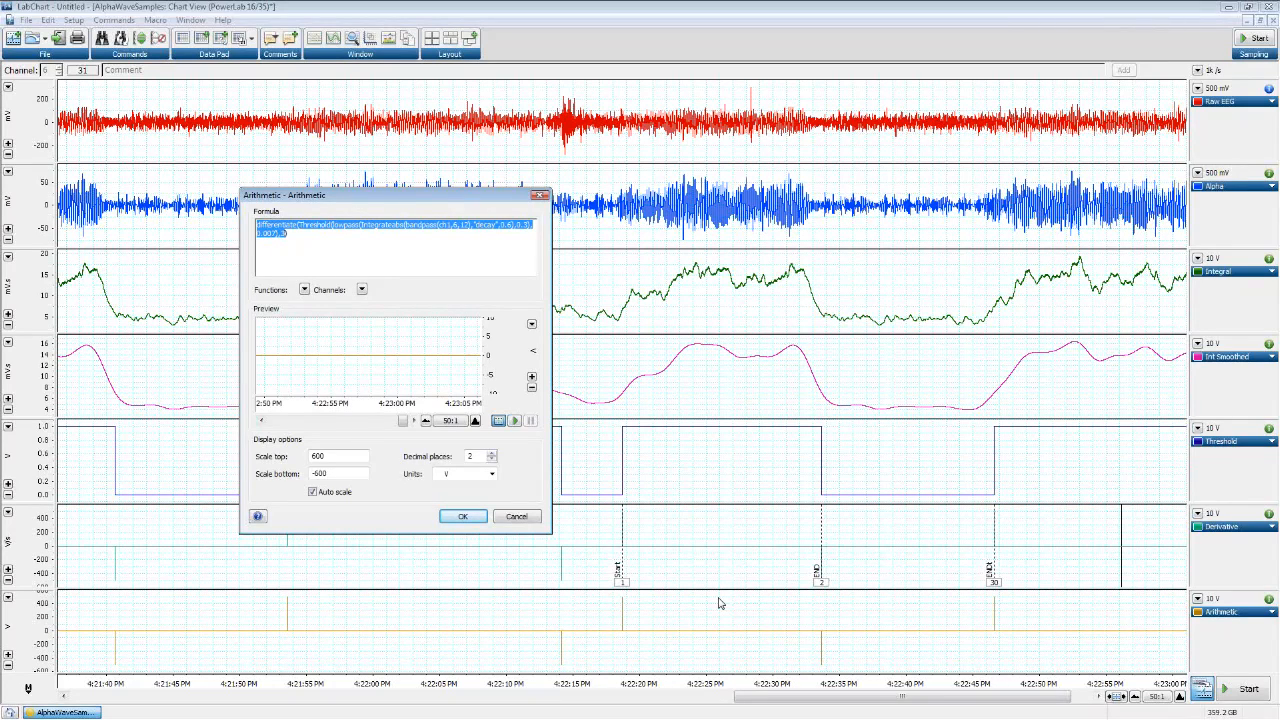
click(540, 194)
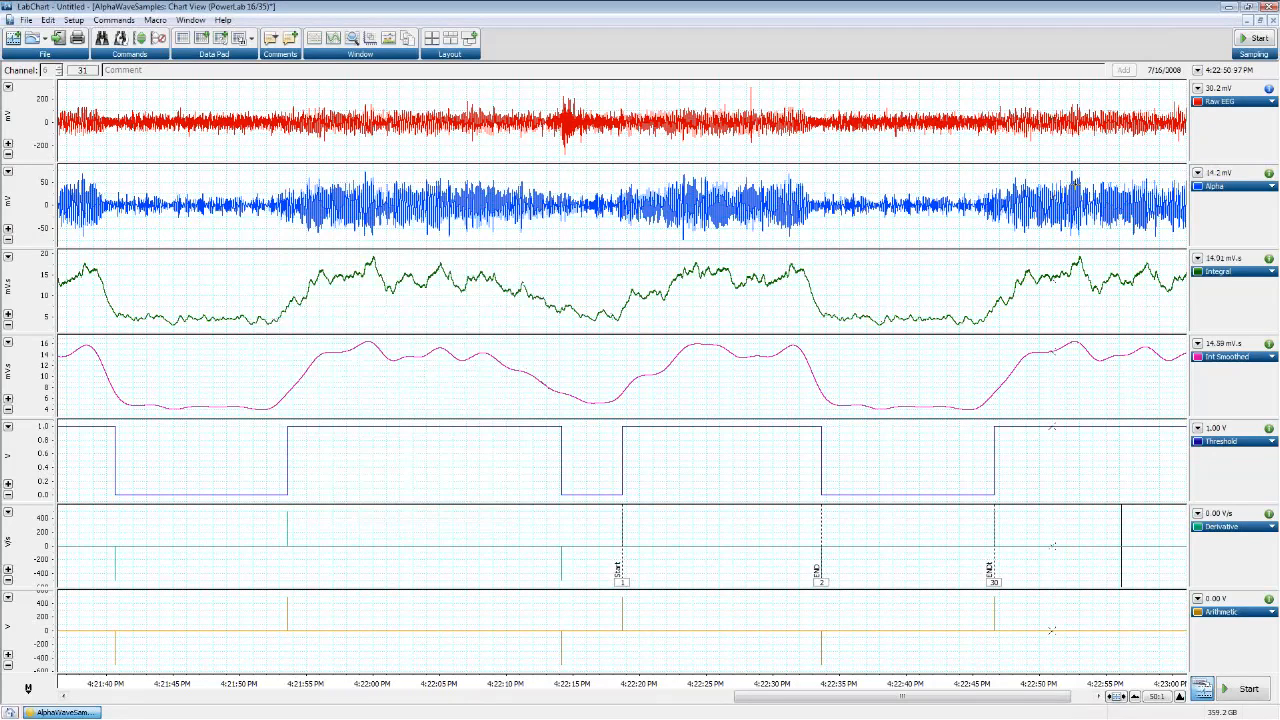
Close the AlphaWaveSamples document without saving and open the ECG_Blanker_Example file
click(1273, 21)
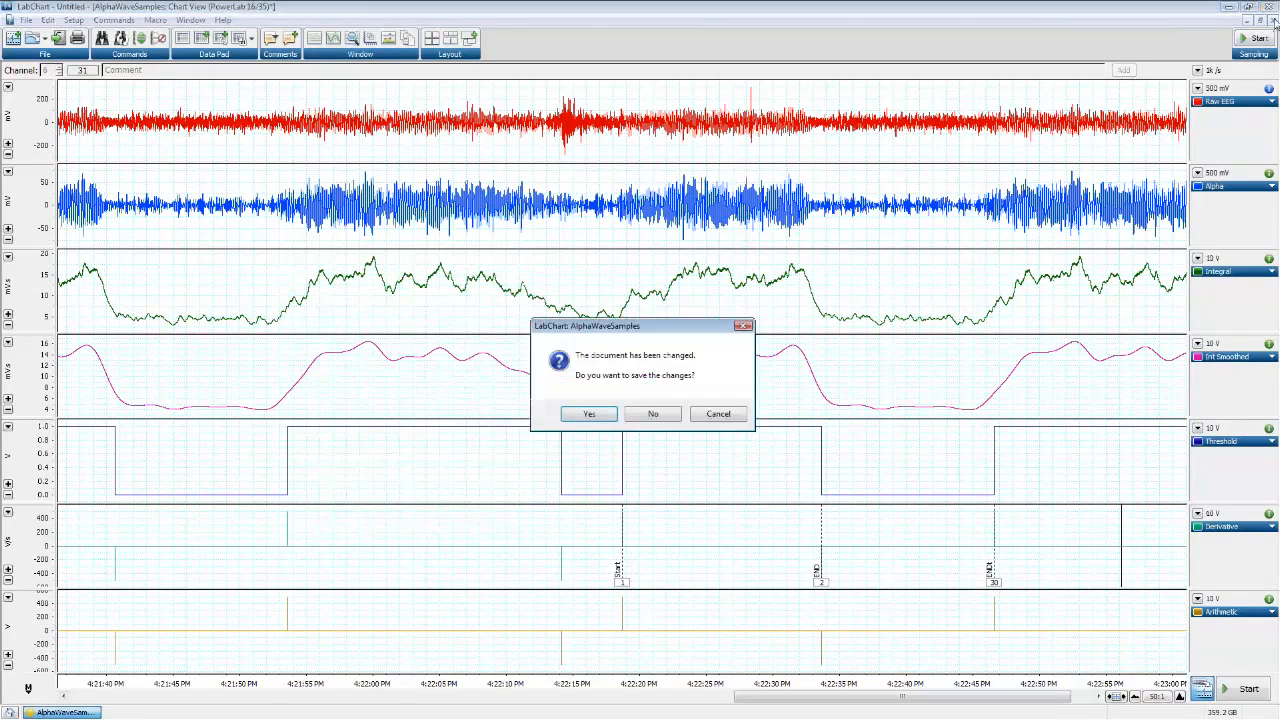
click(656, 416)
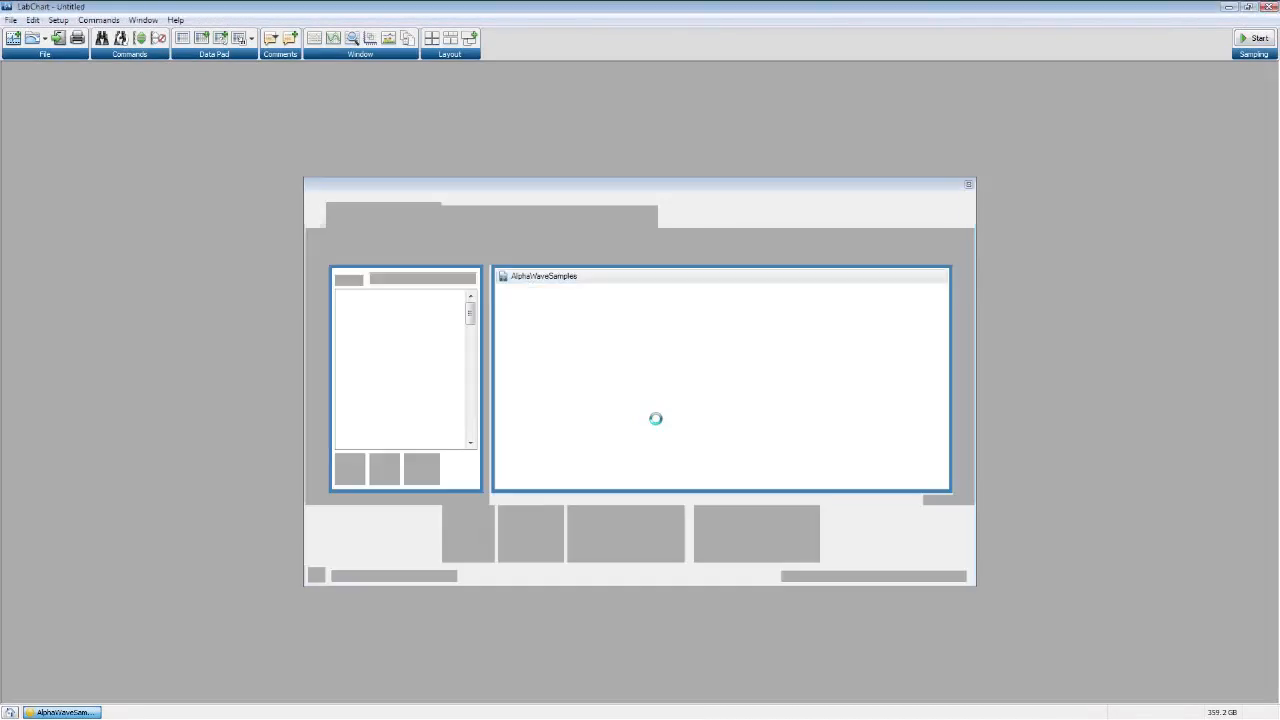
double_click(556, 352)
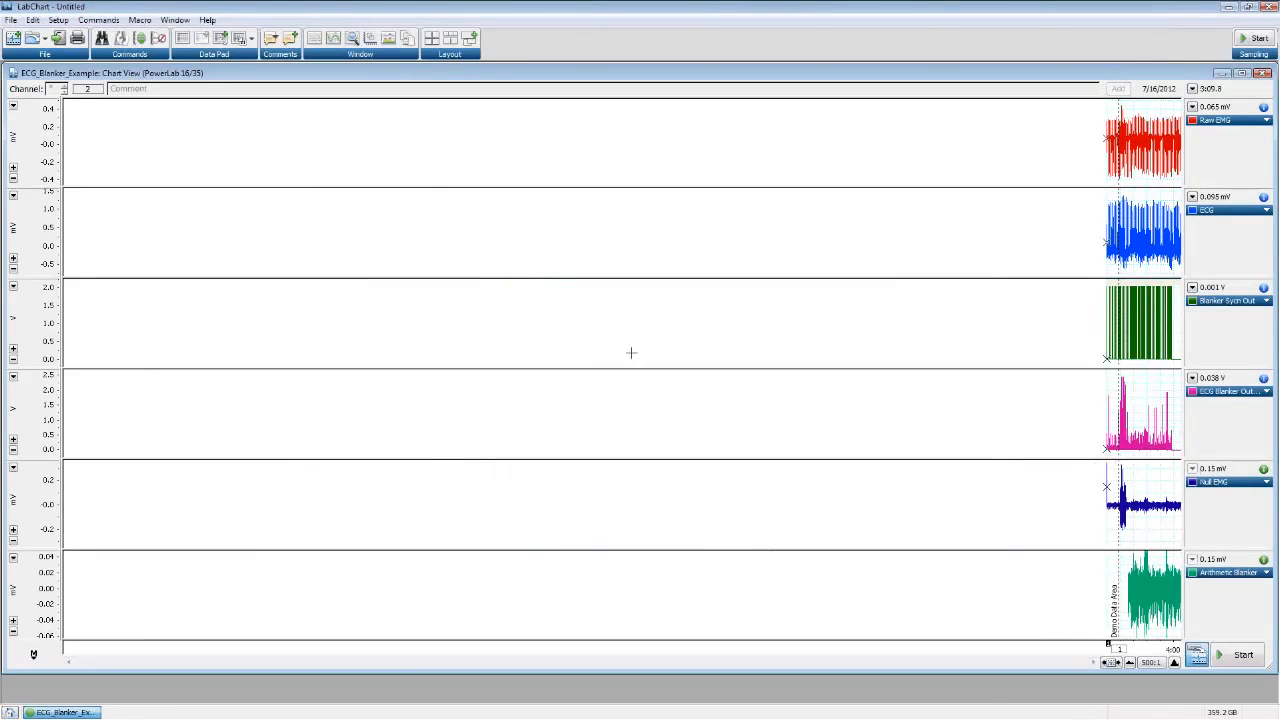
Set the horizontal compression to 50:1 and resize the channels so only Raw EMG and Null EMG fill the chart
click(1174, 663)
click(1174, 663)
click(1174, 663)
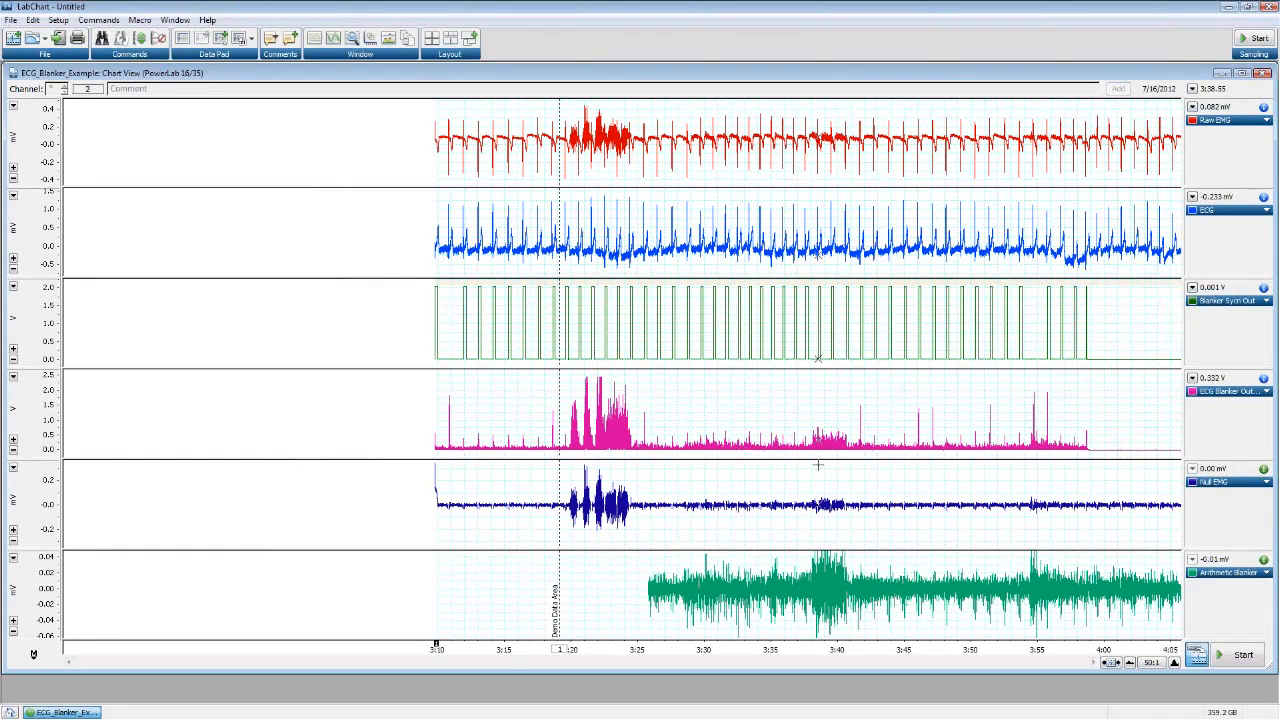
drag(716, 455, 722, 188)
drag(712, 281, 716, 320)
drag(735, 548, 732, 635)
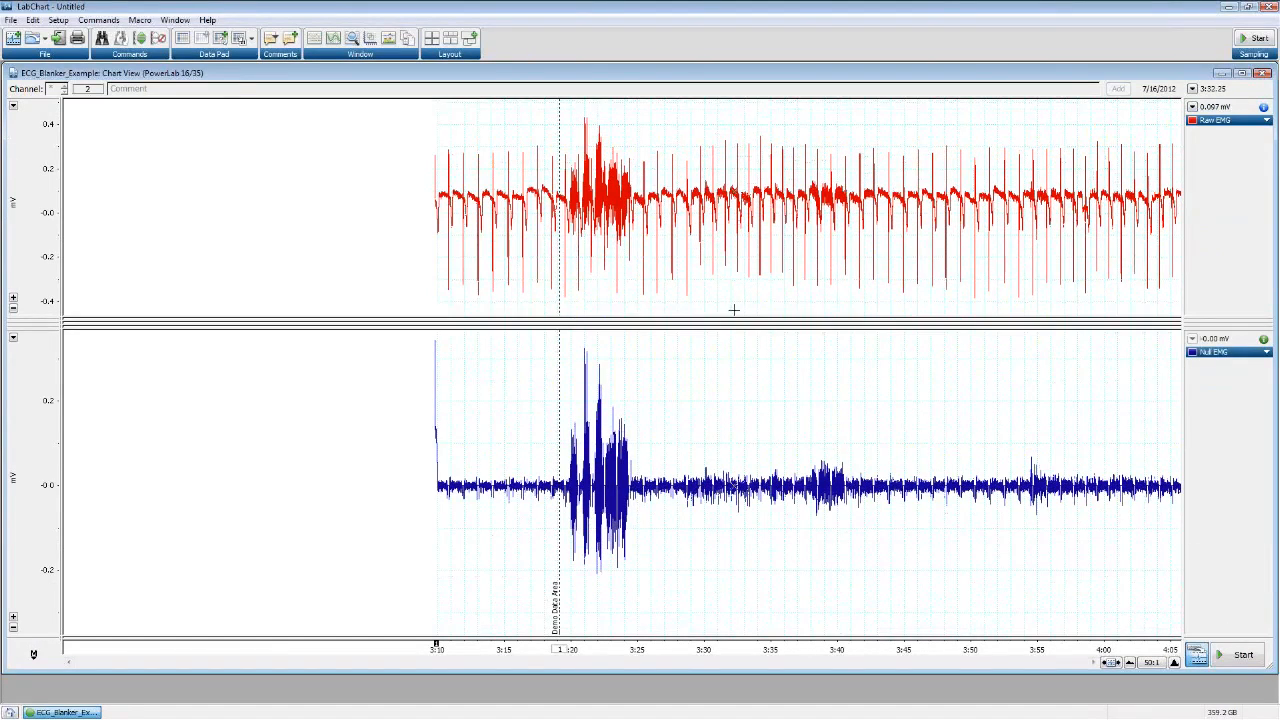
drag(735, 318, 731, 378)
Set the horizontal compression to 10:1 and go to the Demo Data Area comment
click(1174, 662)
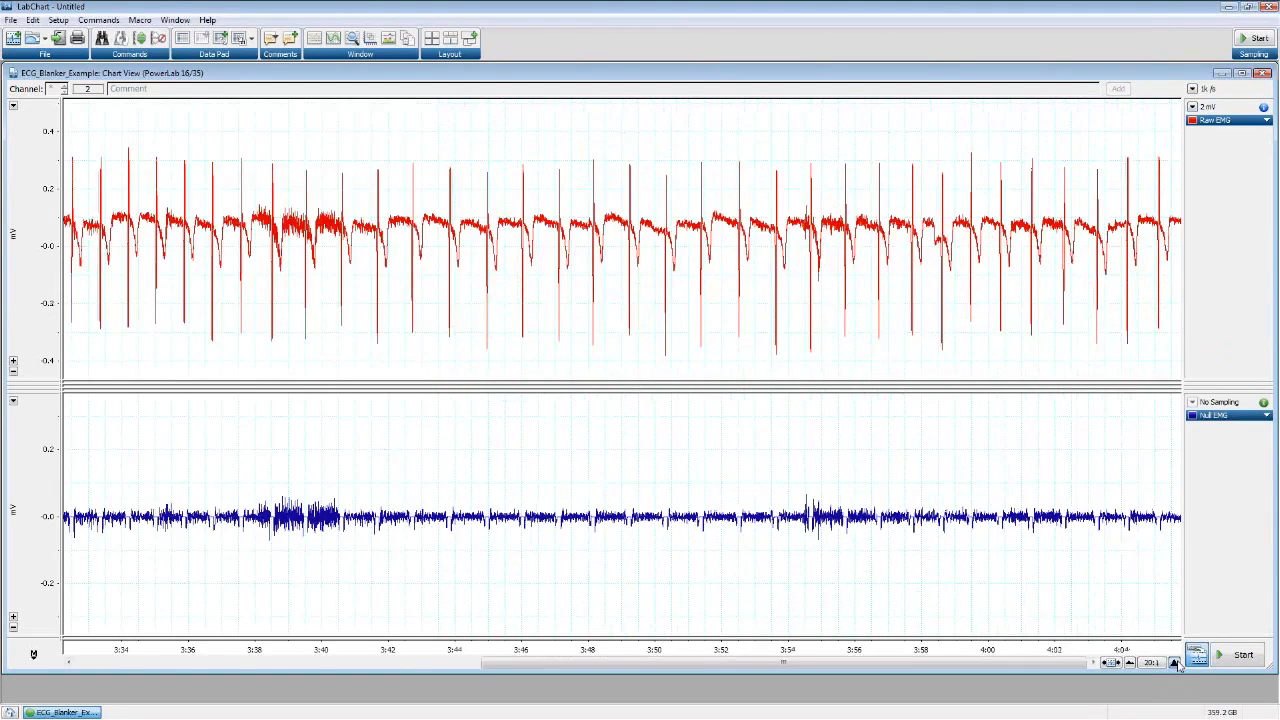
click(1174, 662)
click(271, 39)
click(277, 57)
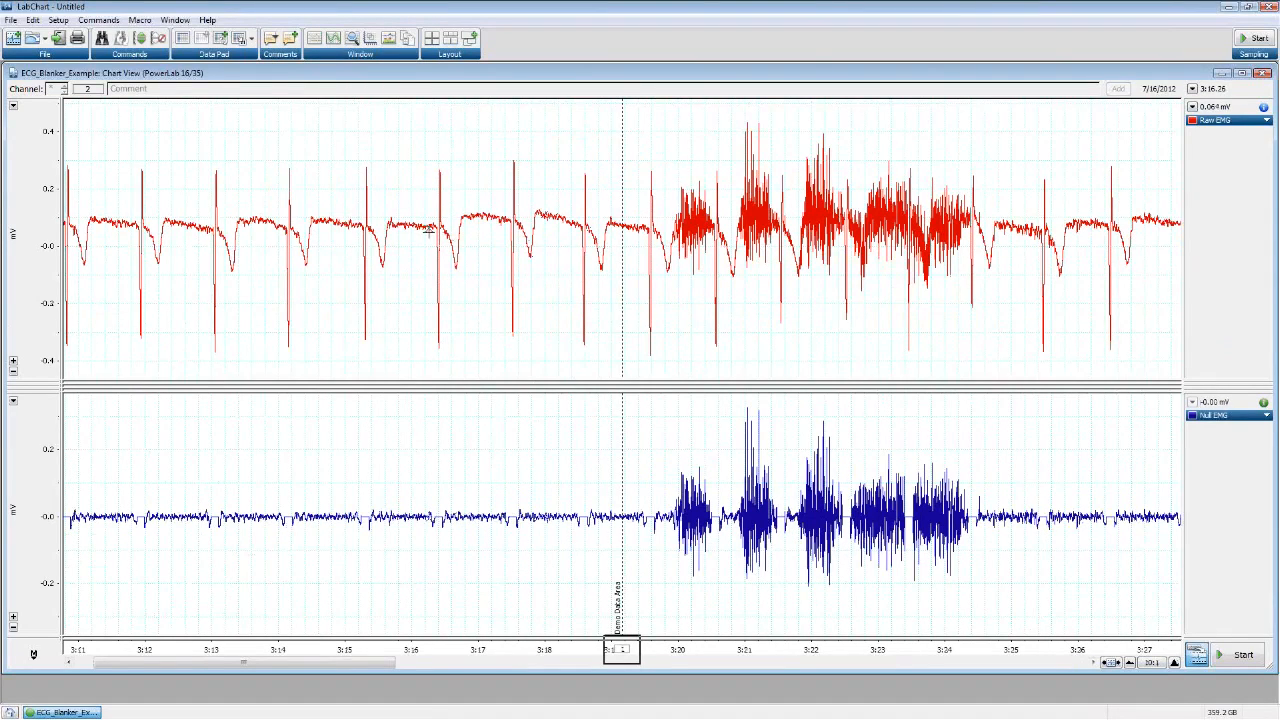
Highlight the Raw EMG heartbeat artefacts up to the first burst, clear the selection and reveal the ECG channel above Null EMG
drag(152, 120, 734, 368)
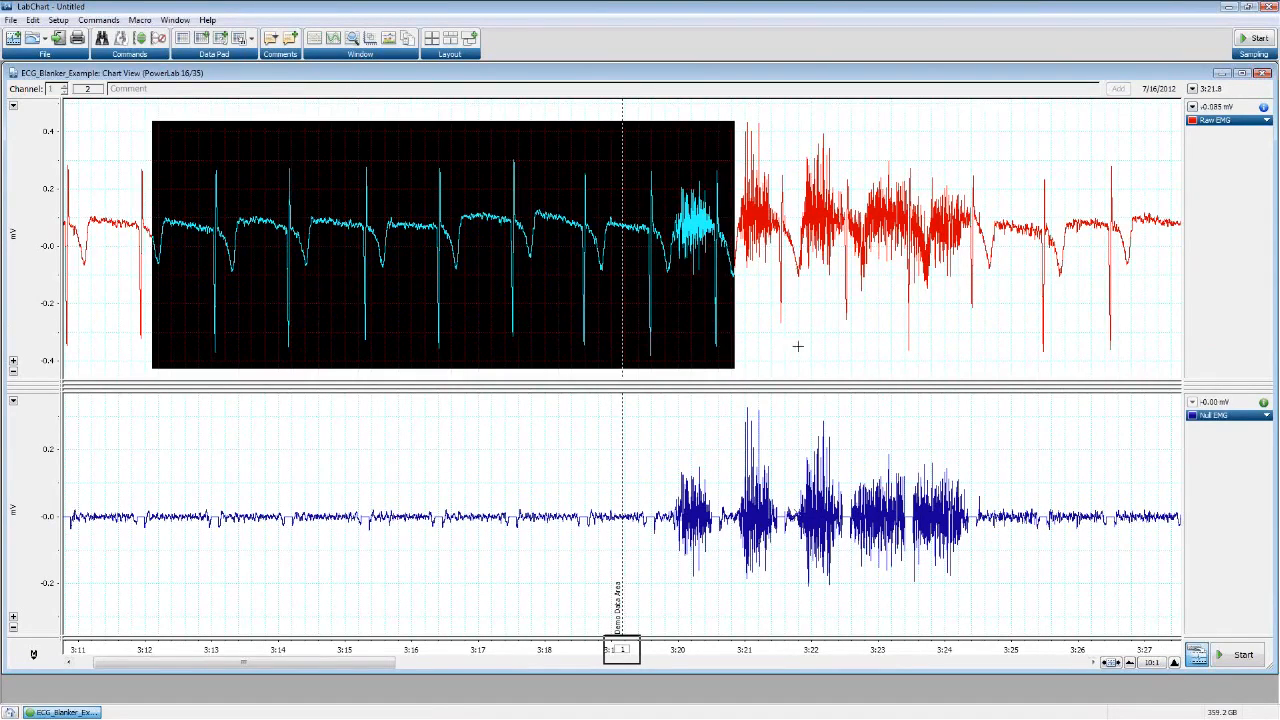
click(797, 346)
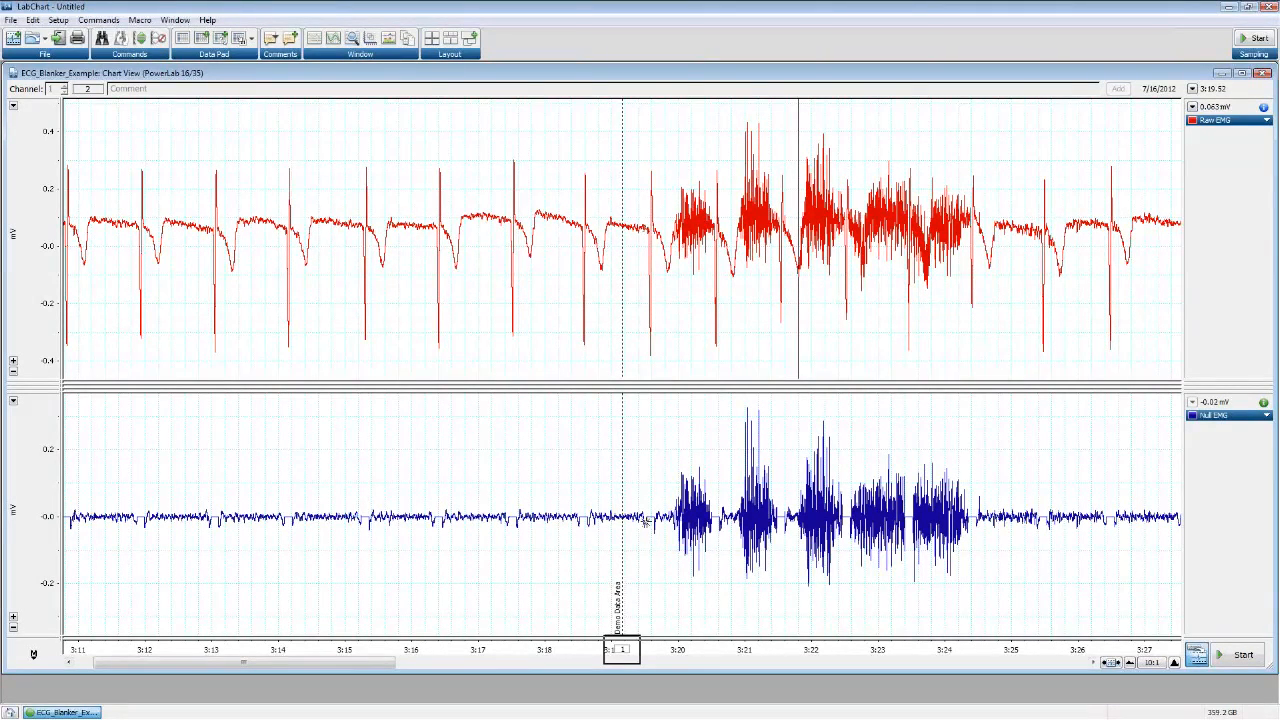
drag(713, 378, 718, 297)
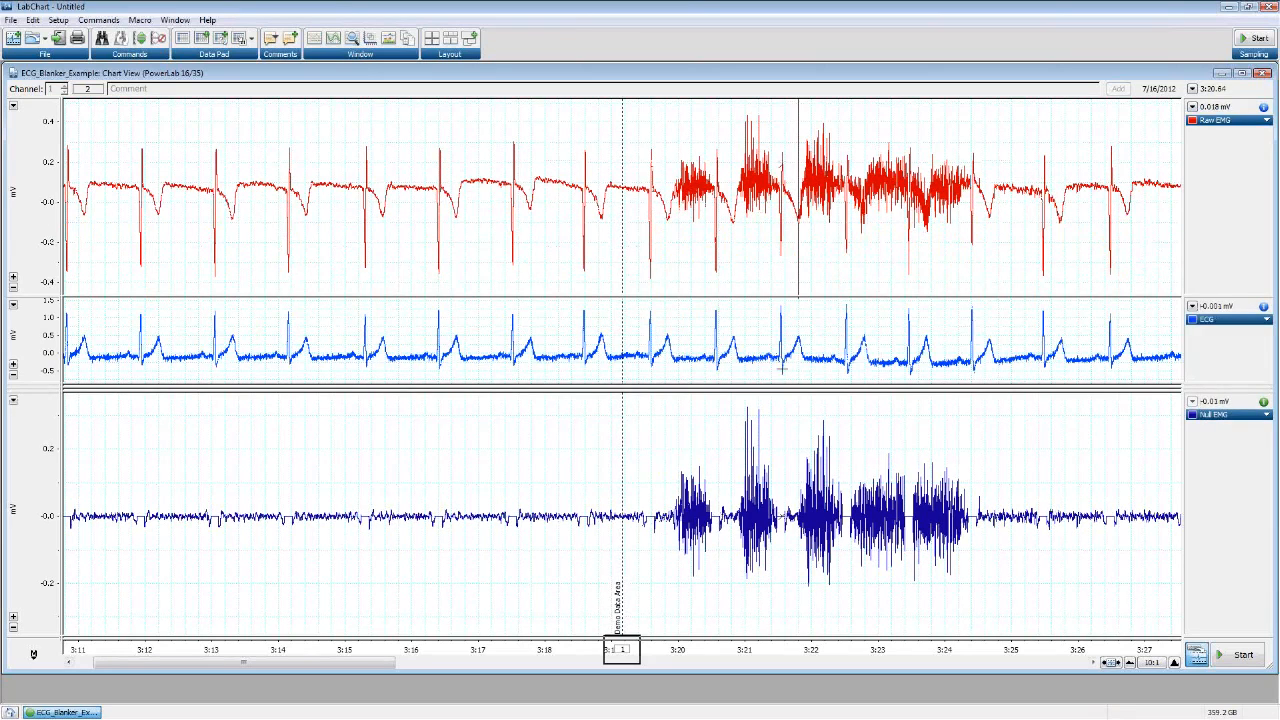
drag(797, 408, 797, 421)
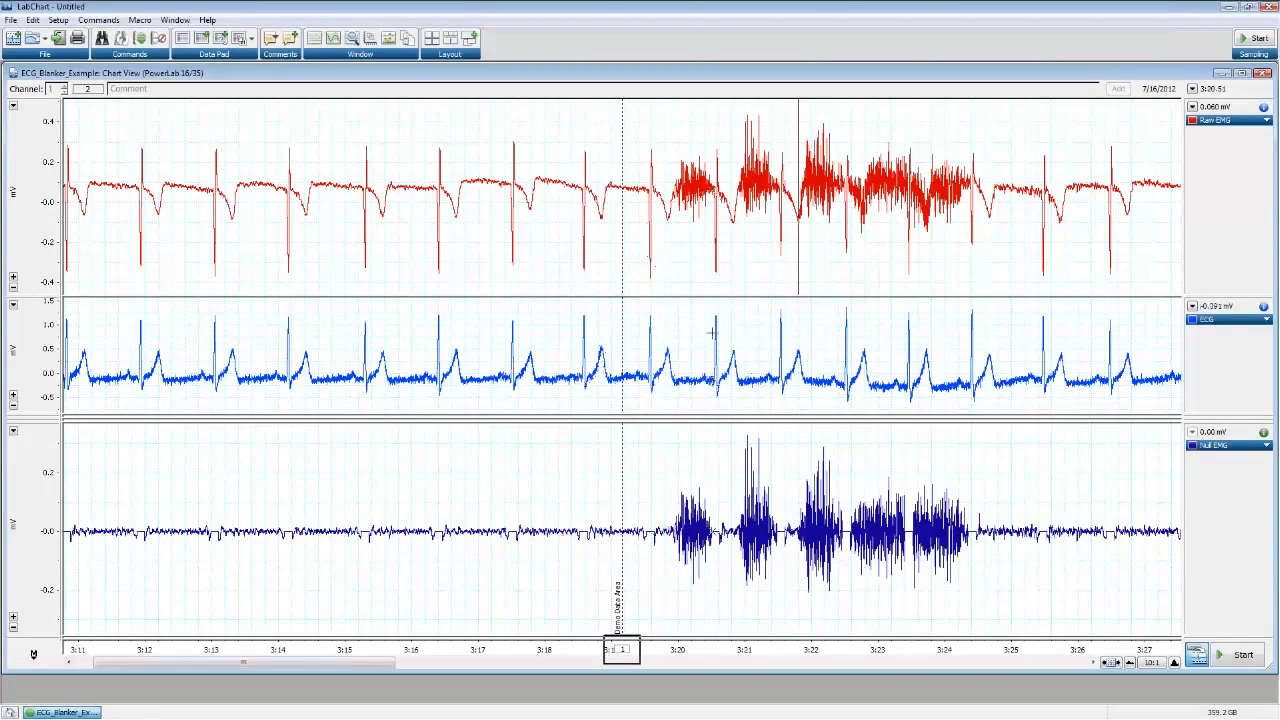
Open the Null EMG channel's Arithmetic formula, move the dialog clear of the Null EMG trace and highlight the Highpass(Ch1,10) term
click(1222, 447)
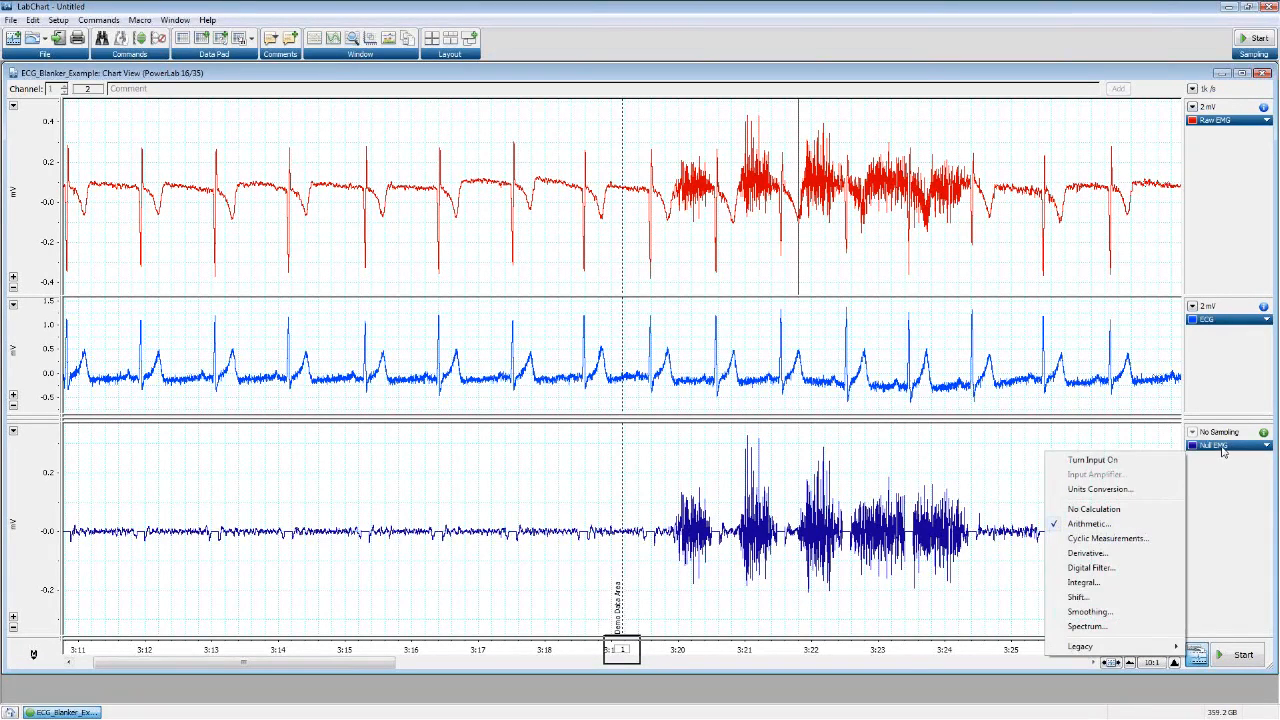
click(1088, 524)
drag(672, 208, 211, 109)
click(227, 152)
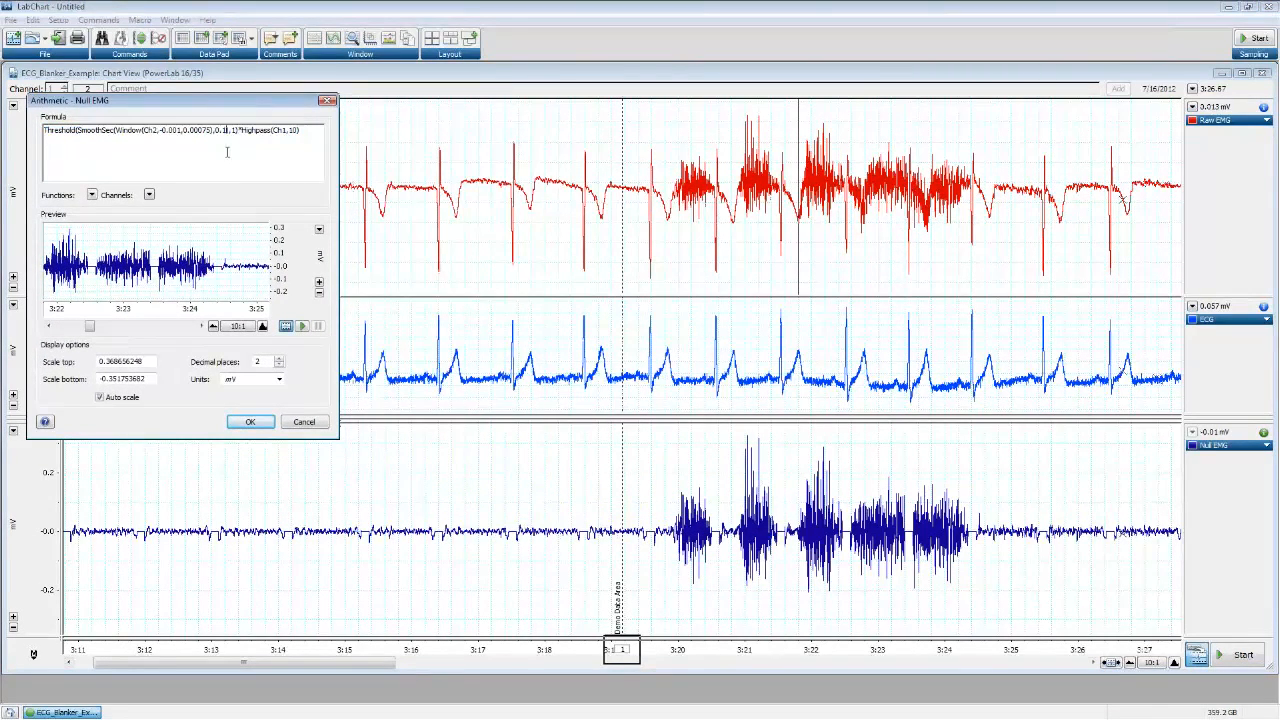
drag(241, 130, 304, 131)
Copy the Threshold term out of the Null EMG formula, delete it with its multiplication sign and apply only Highpass(Ch1,10)
drag(240, 131, 5, 125)
key(ctrl+c)
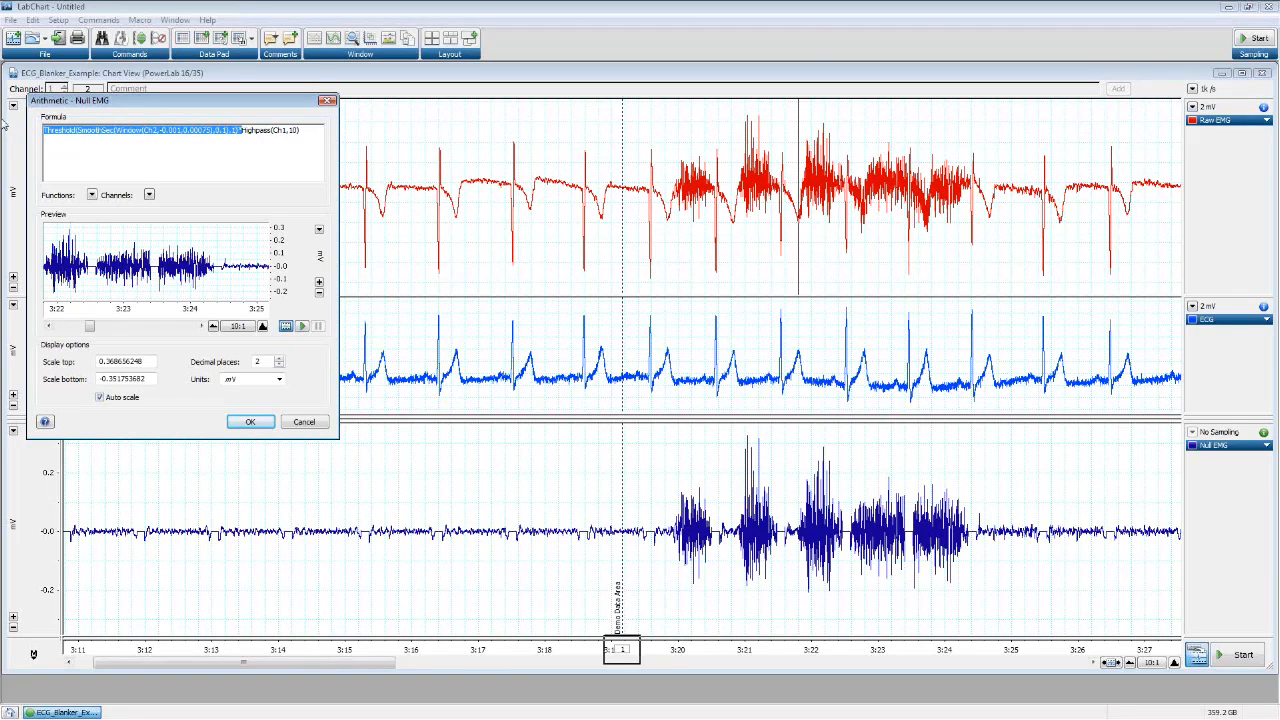
key(Delete)
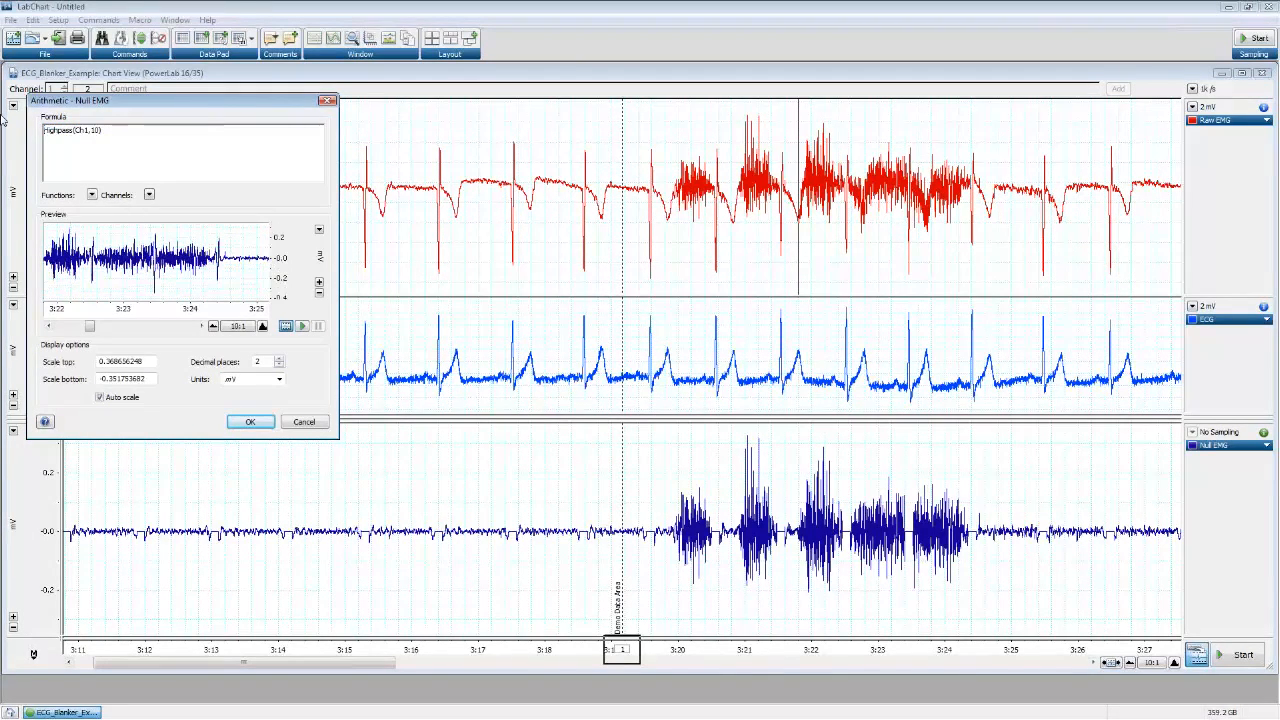
click(247, 422)
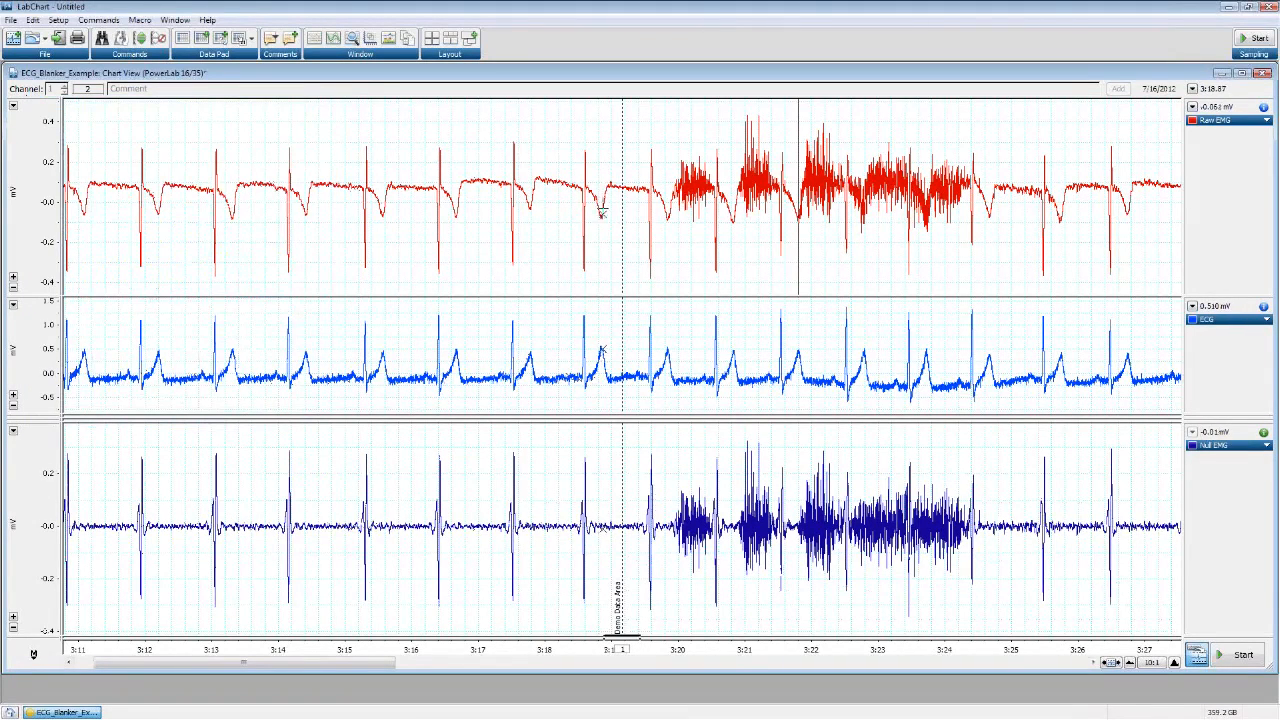
Highlight several T waves in Raw EMG, including the one near 3:21.8 across all channels, to compare them with Null EMG
drag(588, 178, 611, 230)
drag(719, 181, 743, 245)
drag(789, 180, 807, 229)
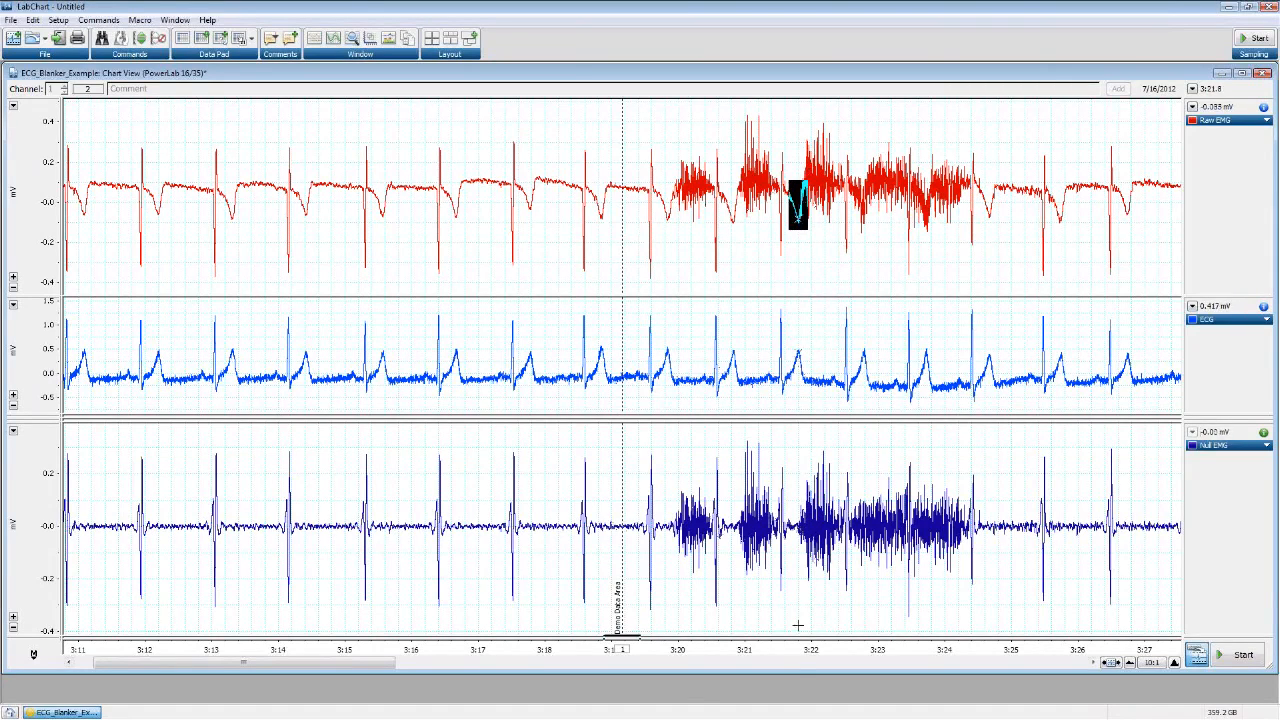
drag(789, 645, 805, 645)
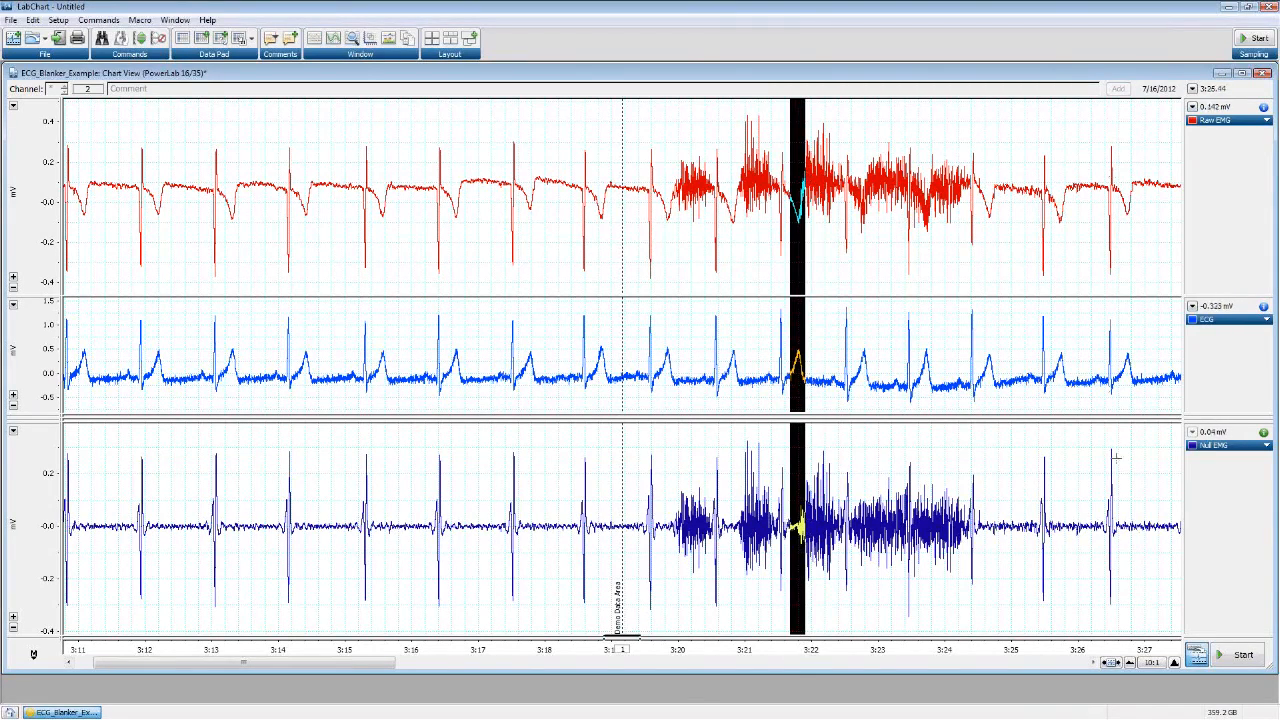
Reopen the Null EMG channel's Arithmetic formula and paste the copied Threshold term back in front of Highpass(Ch1,10)
click(1230, 445)
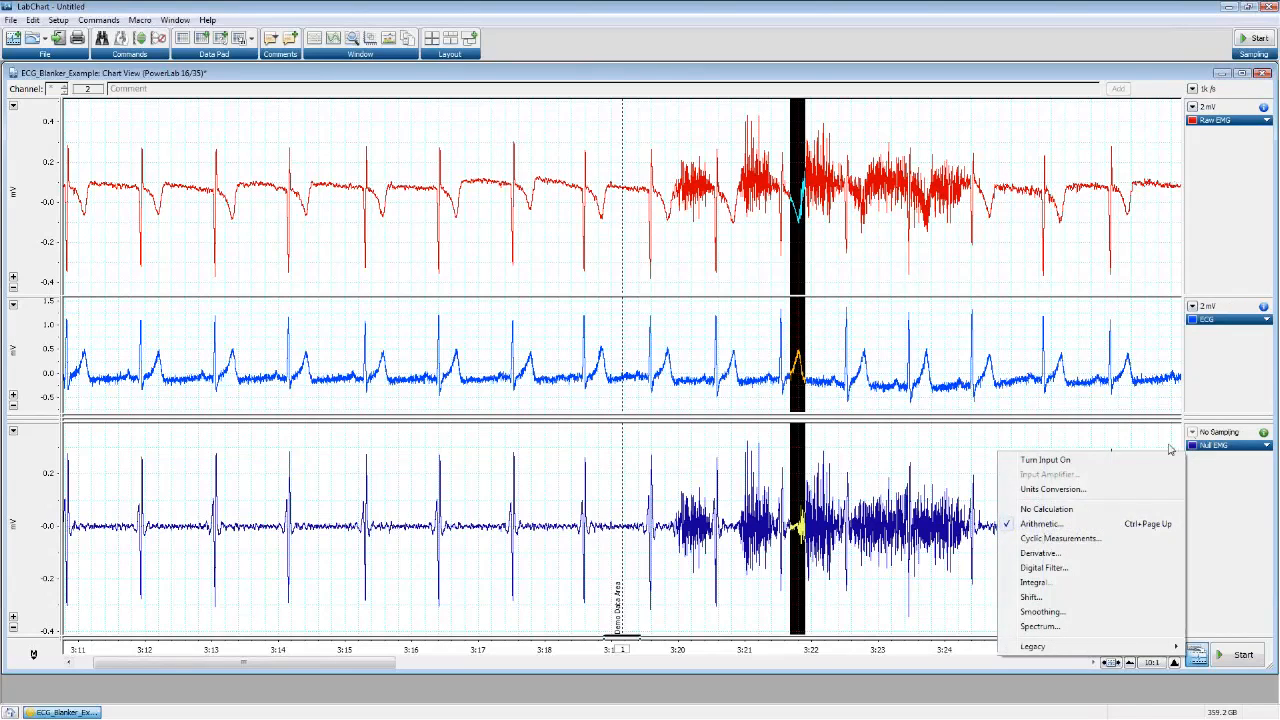
click(1087, 527)
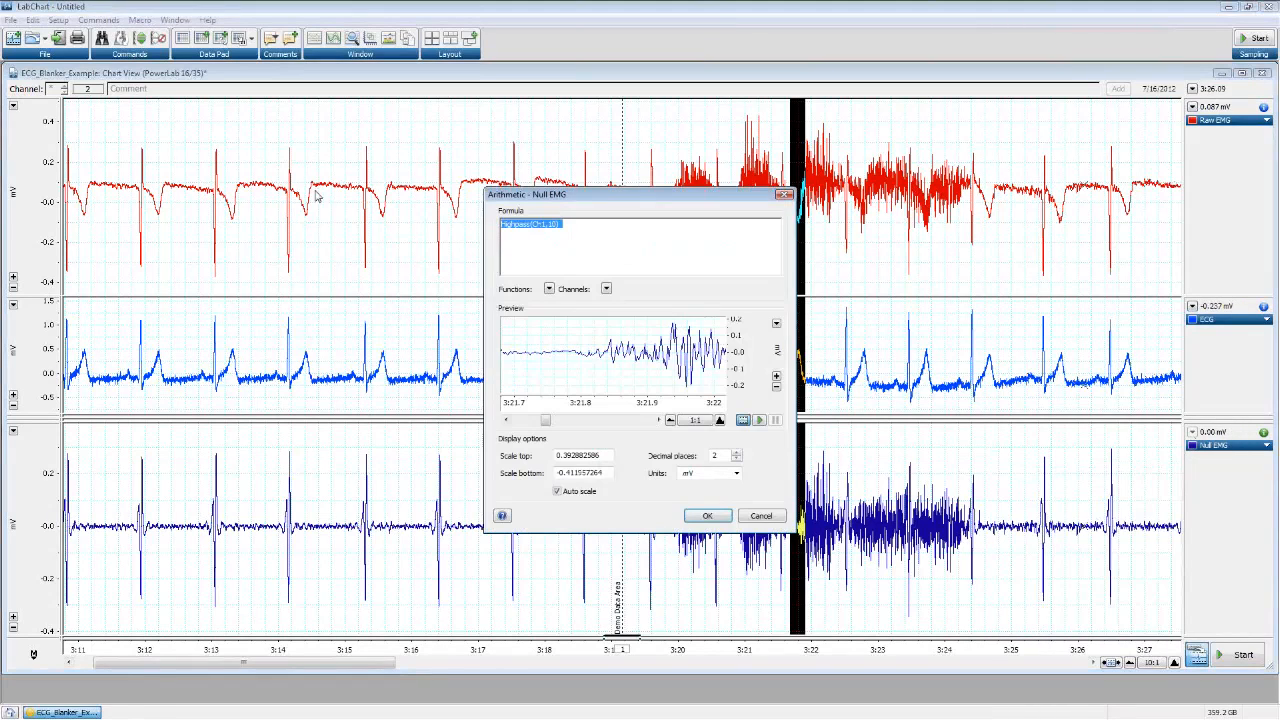
click(504, 230)
key(ctrl+v)
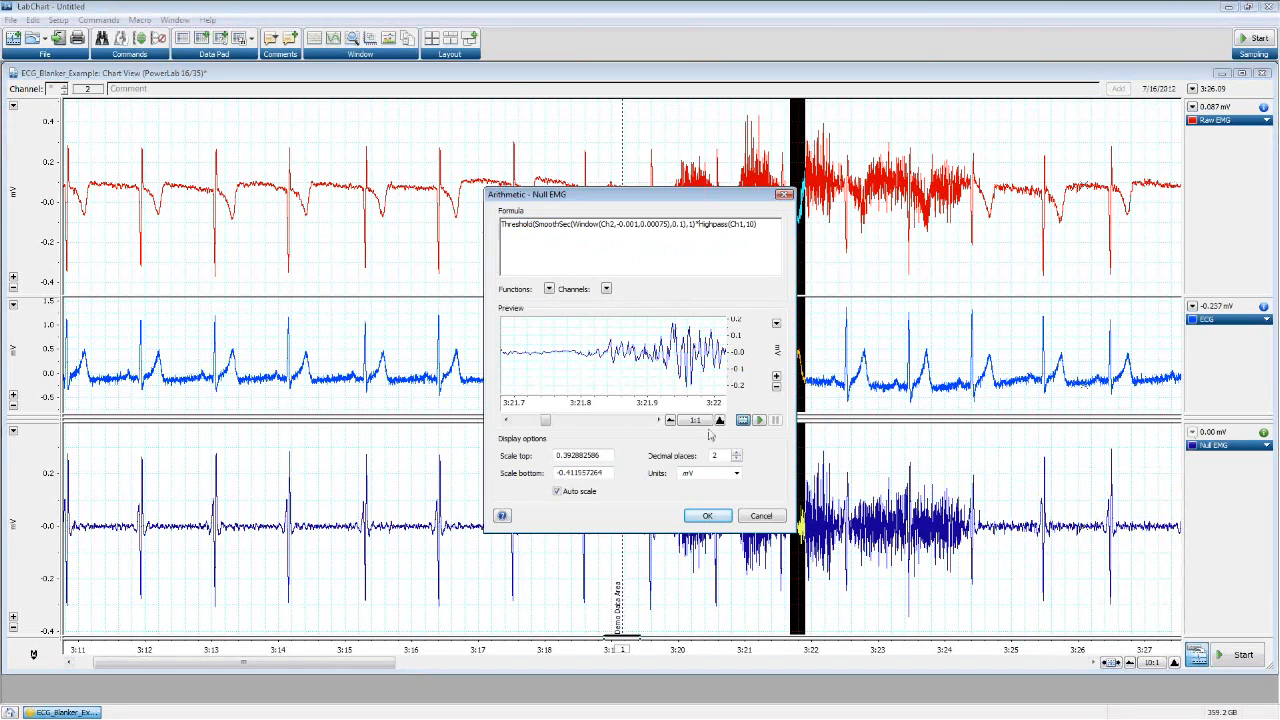
Remove *Highpass(Ch1,10) from the Null EMG formula and apply only Threshold(SmoothSec(Window(Ch2,-0.001,0.00075),0.1),1)
drag(694, 224, 495, 230)
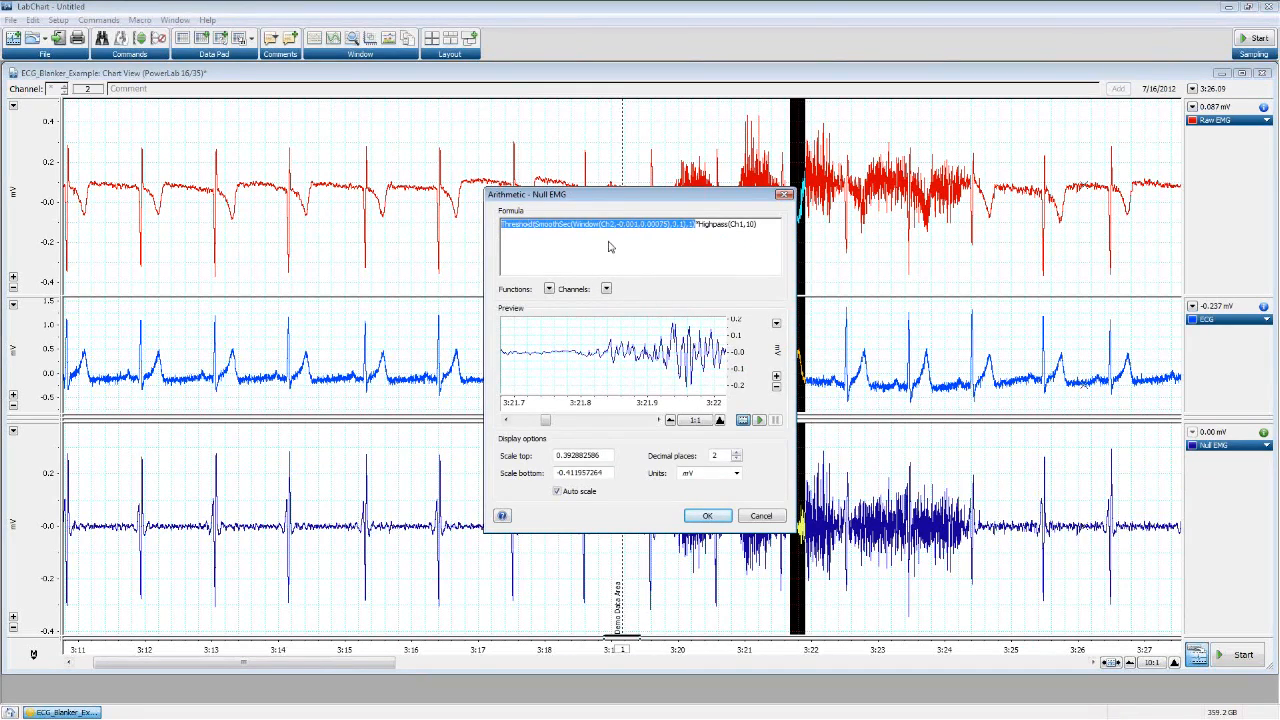
click(697, 225)
drag(697, 224, 770, 228)
key(Delete)
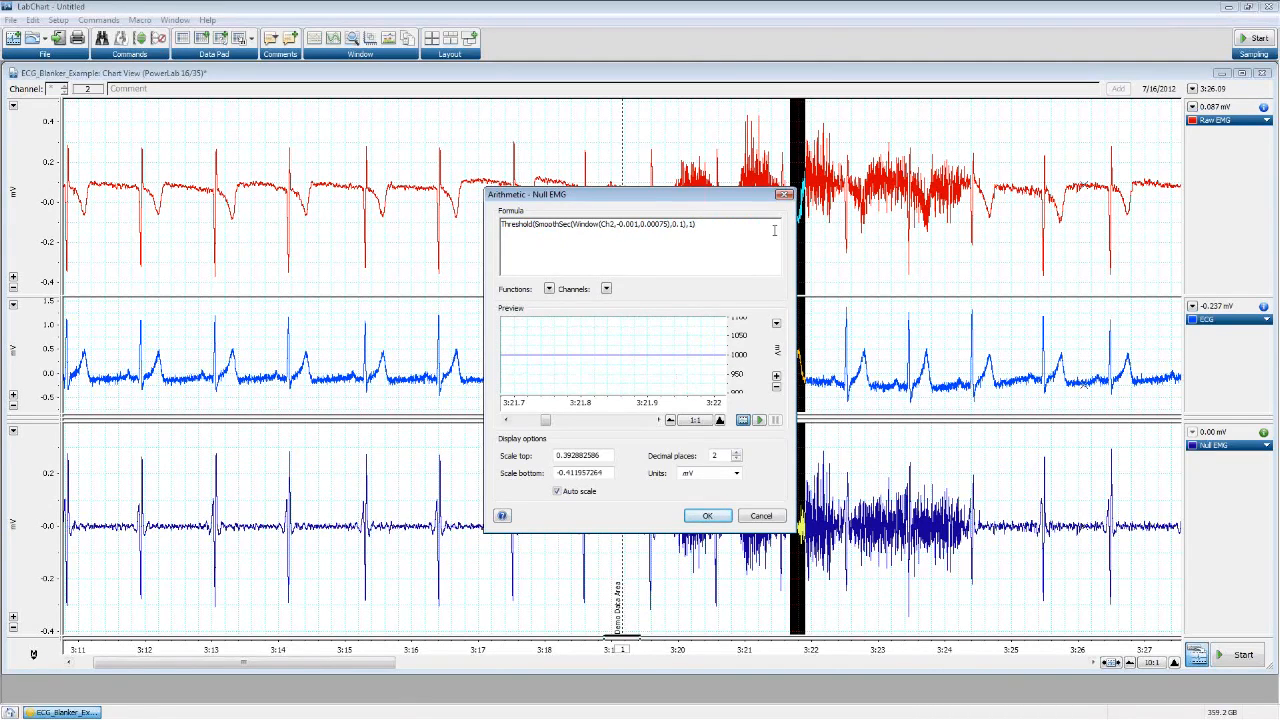
key(ctrl+z)
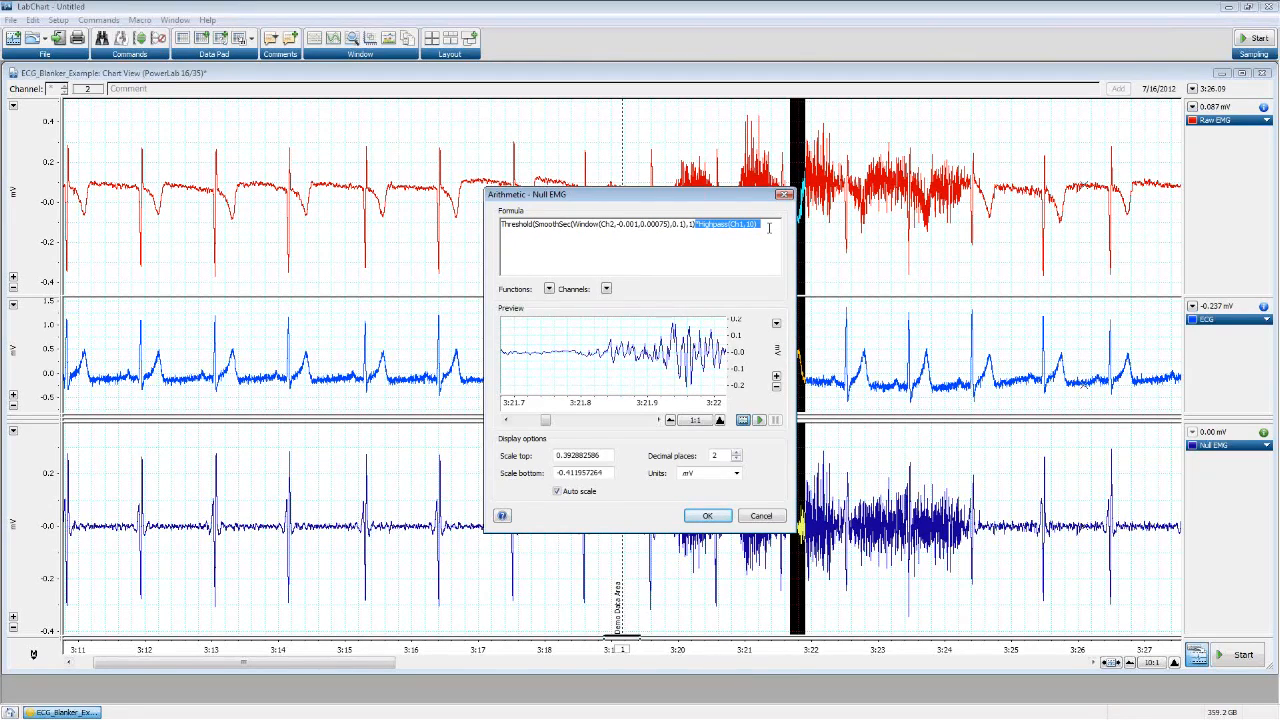
key(Delete)
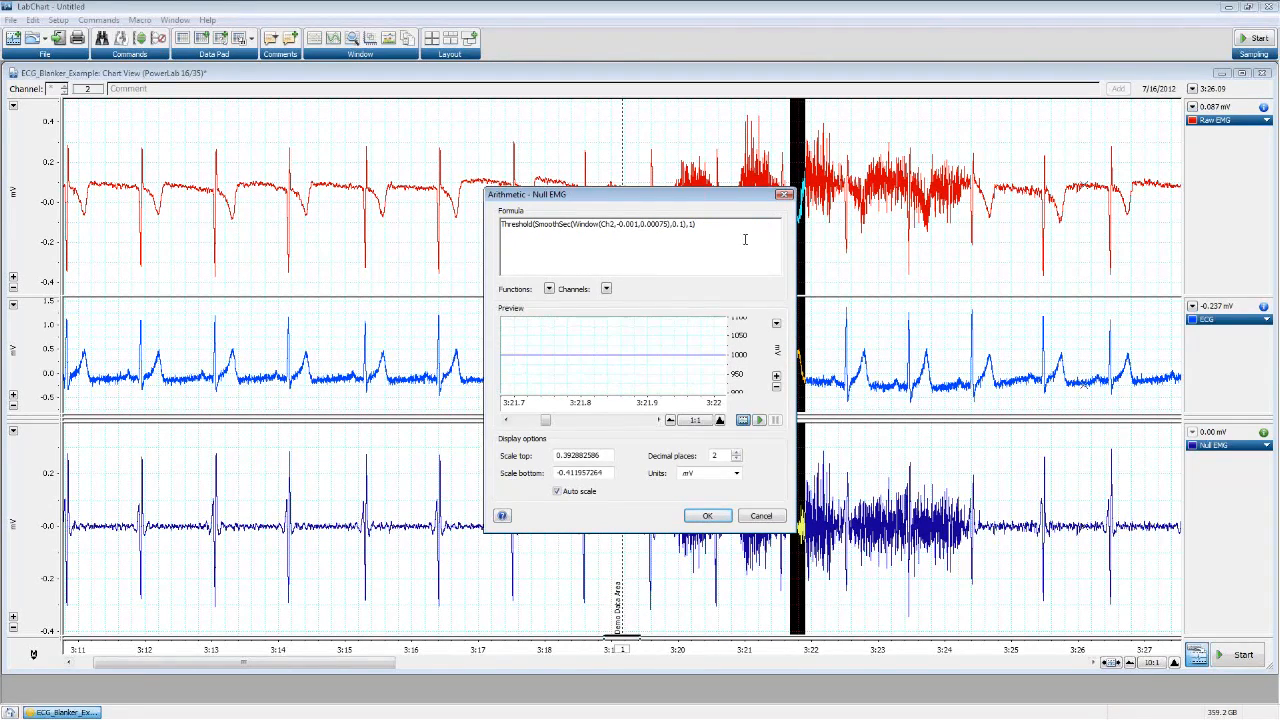
click(707, 515)
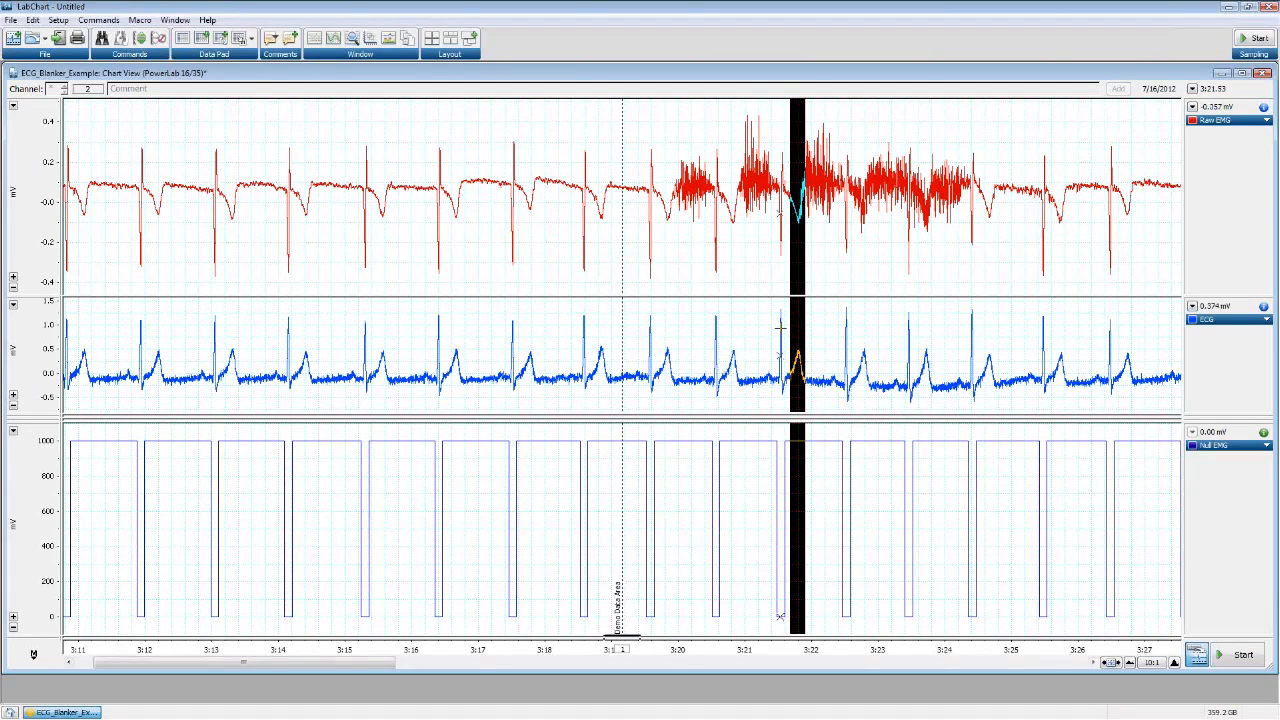
Reopen the Null EMG formula, move its dialog aside and highlight the nested Window, SmoothSec and Threshold parts in turn
click(1210, 446)
click(1050, 524)
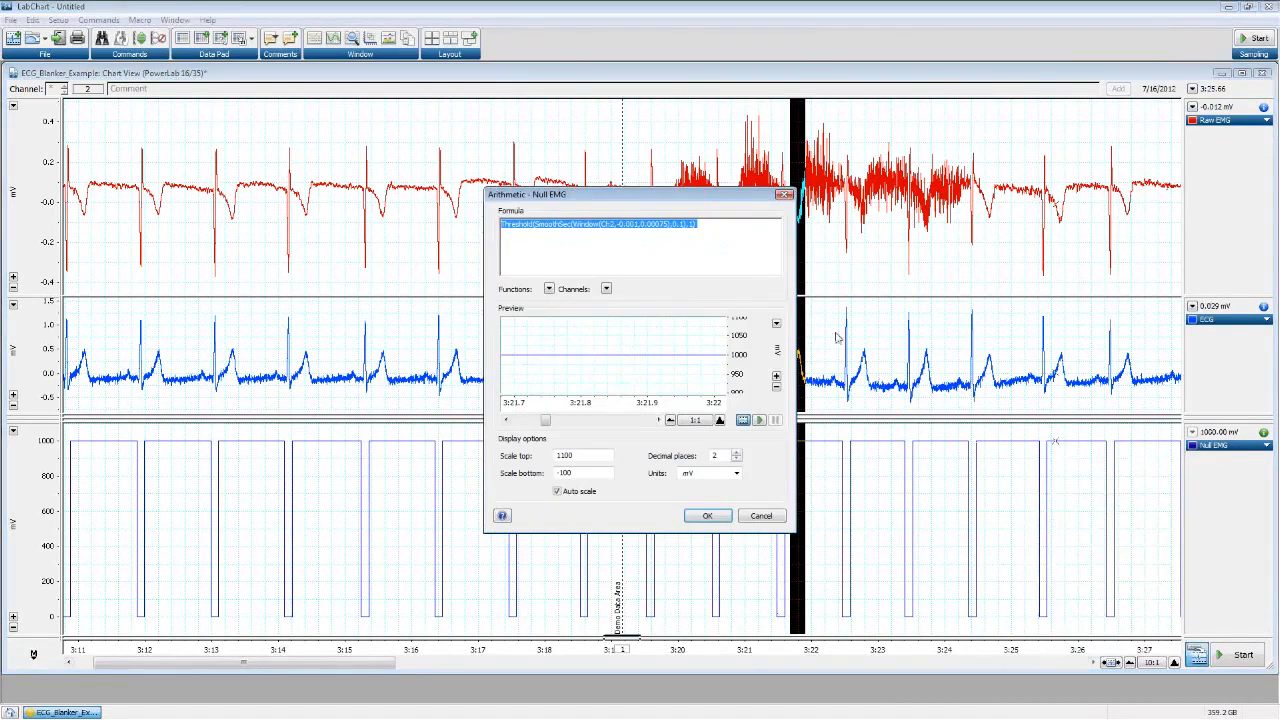
drag(611, 203, 310, 202)
click(252, 195)
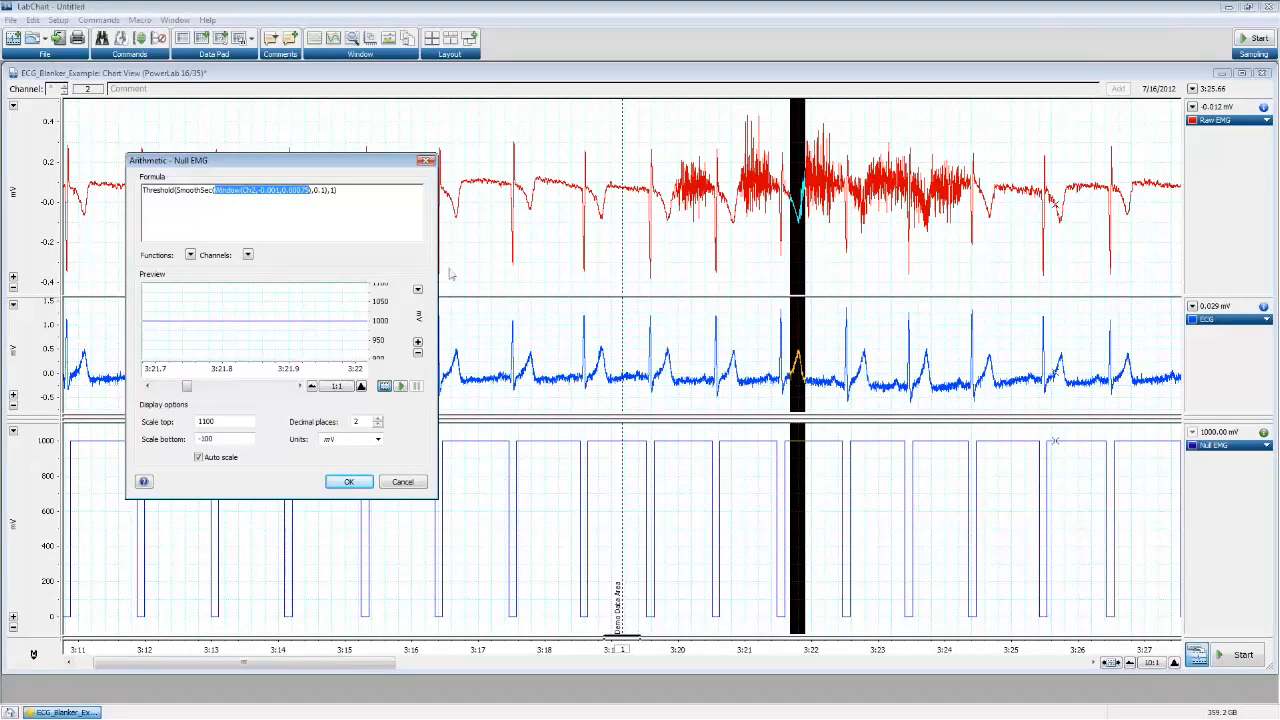
drag(176, 191, 326, 214)
drag(144, 189, 347, 198)
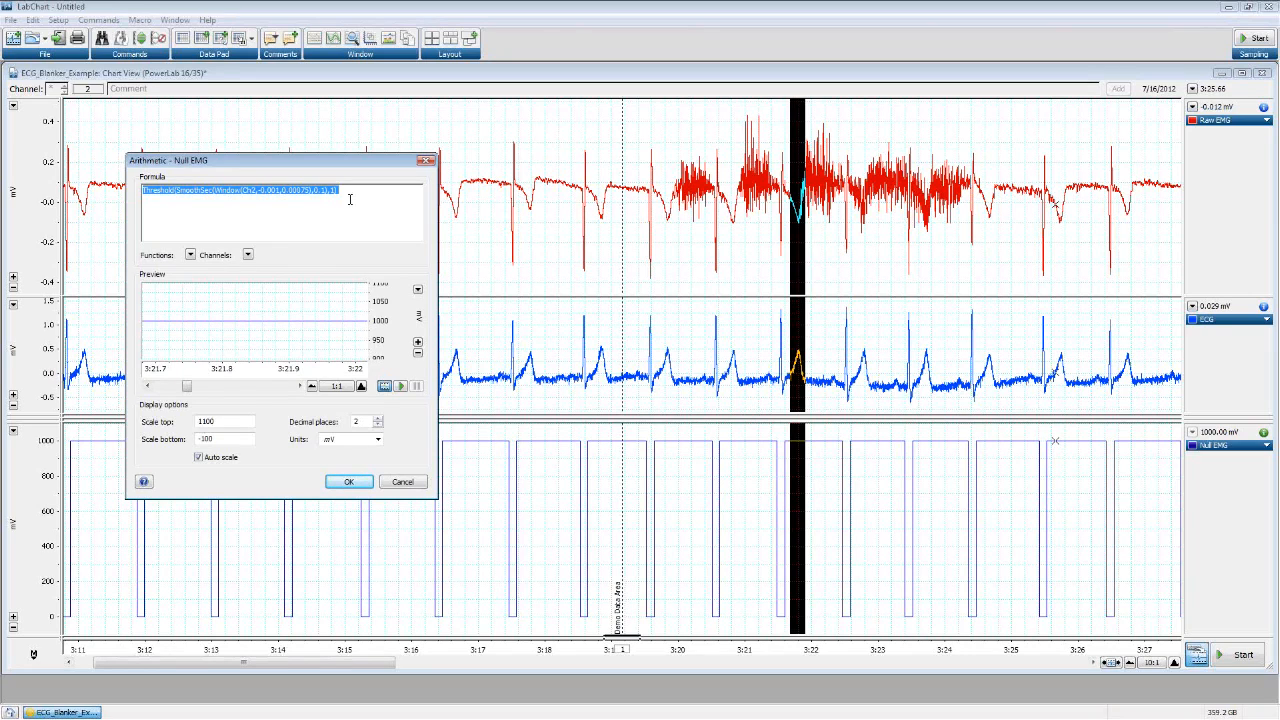
Append *Highpass(Ch1,20) to the Null EMG Threshold formula and apply it
click(222, 195)
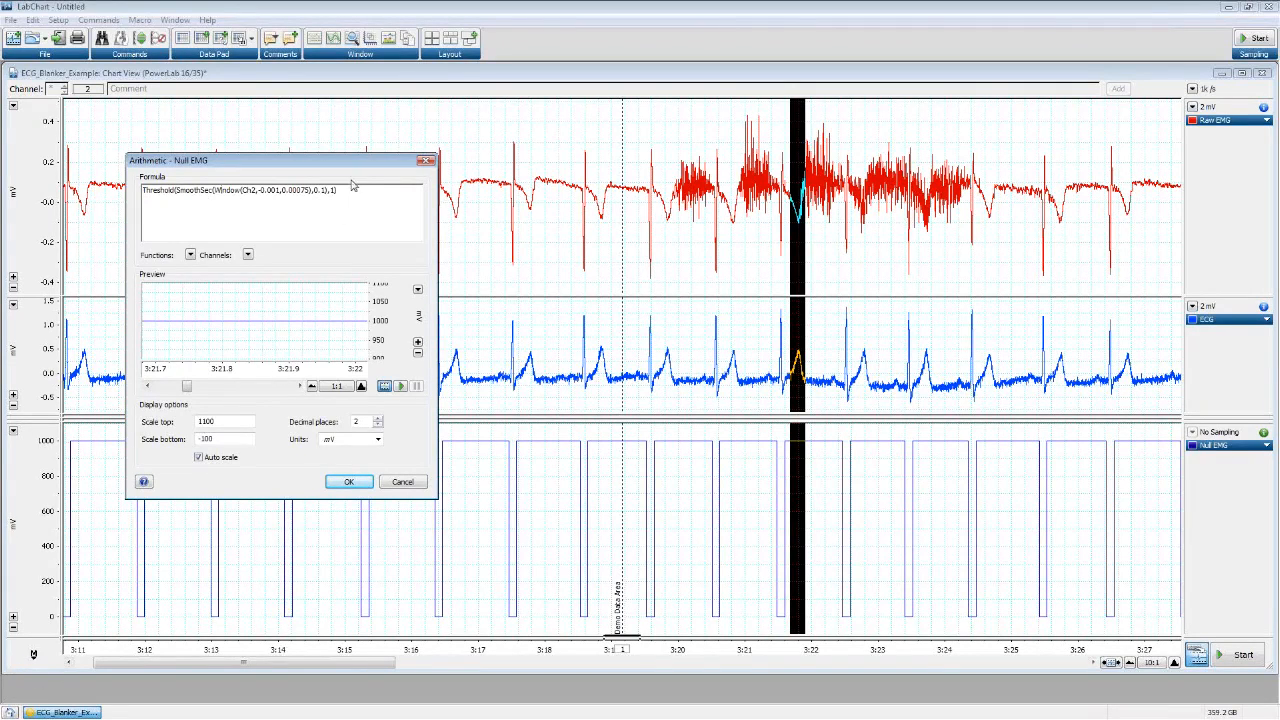
text(*Highpass(Ch1,20))
click(353, 482)
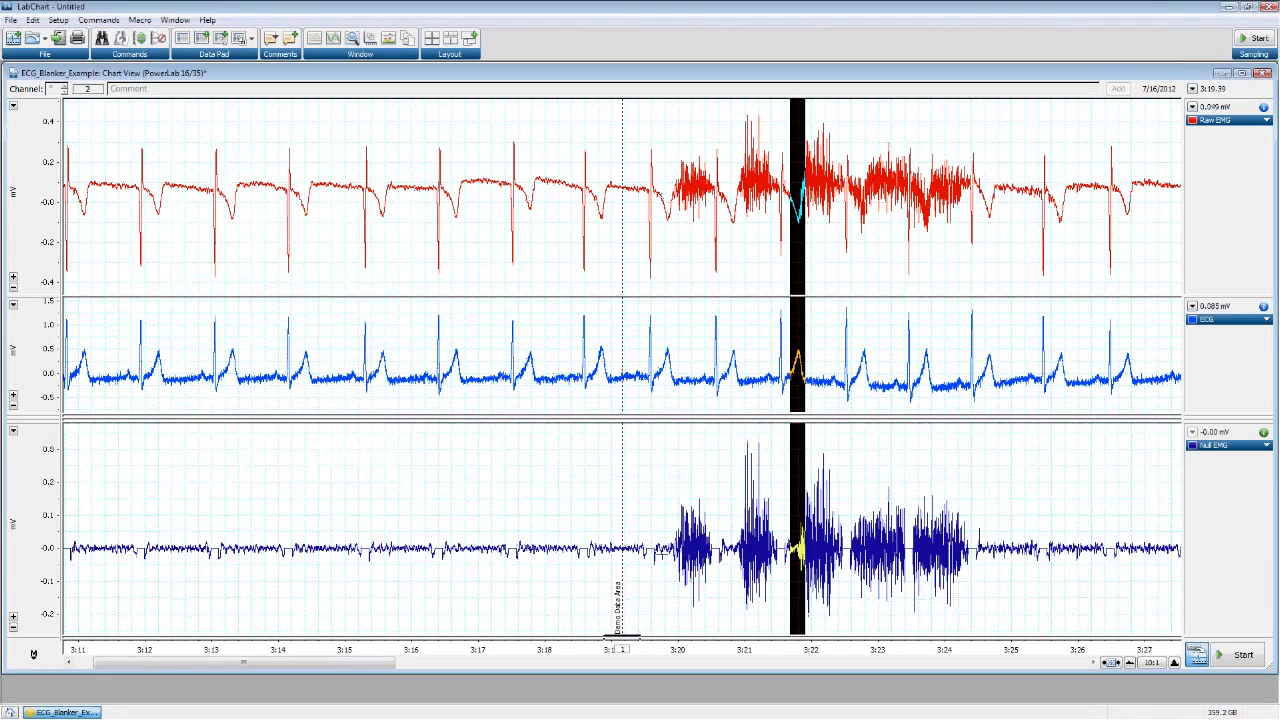
Mark blanked gaps in Null EMG and resize the channels so Arithmetic Blanker shows as a smaller strip beneath it
click(650, 553)
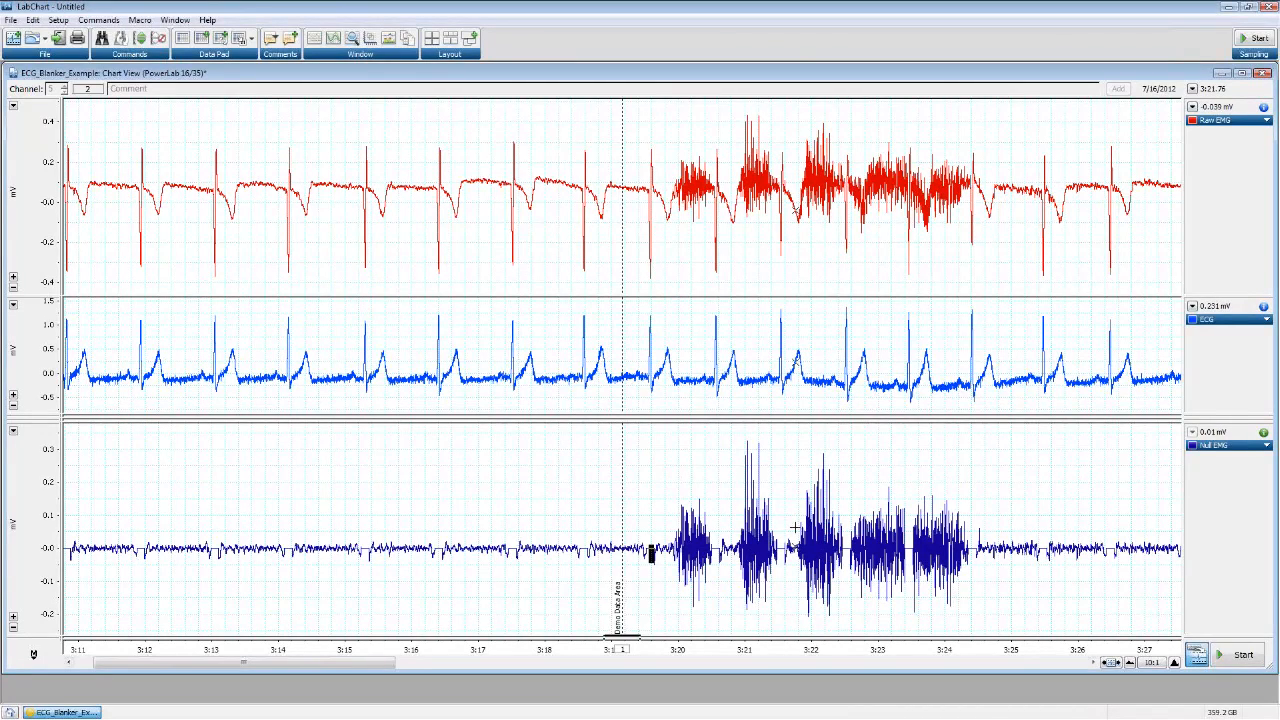
drag(770, 419, 763, 382)
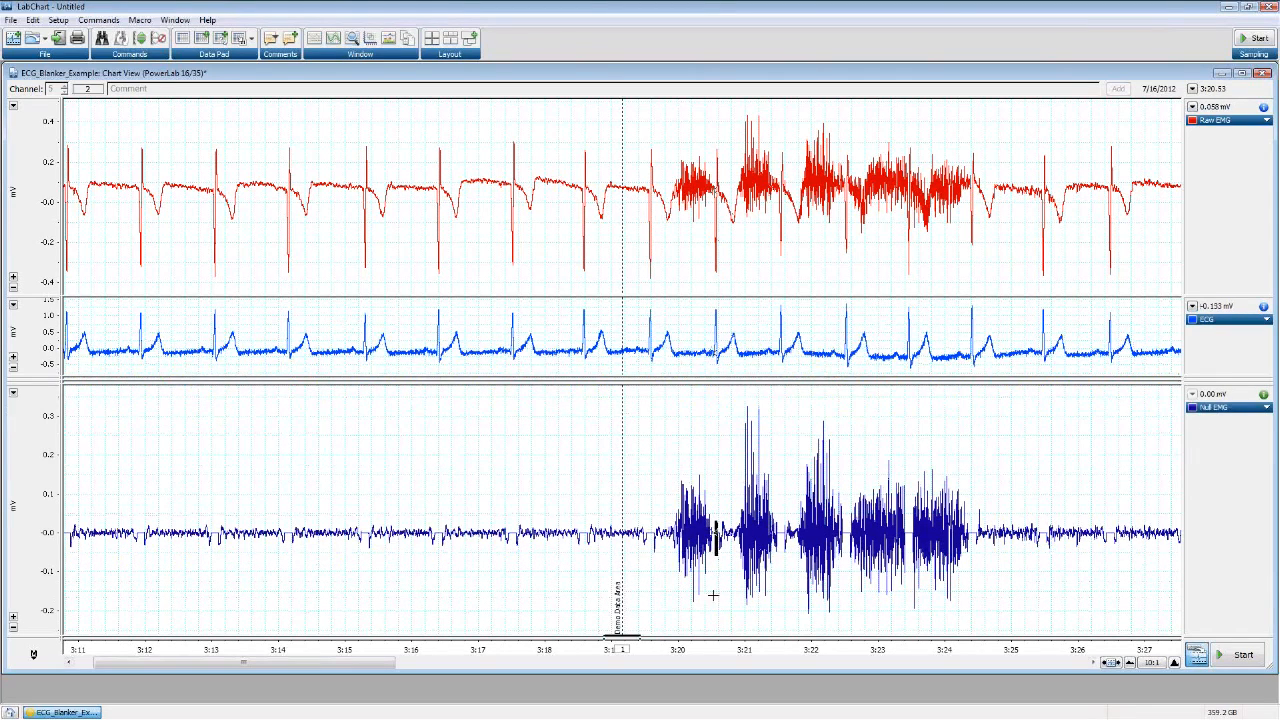
drag(718, 638, 708, 506)
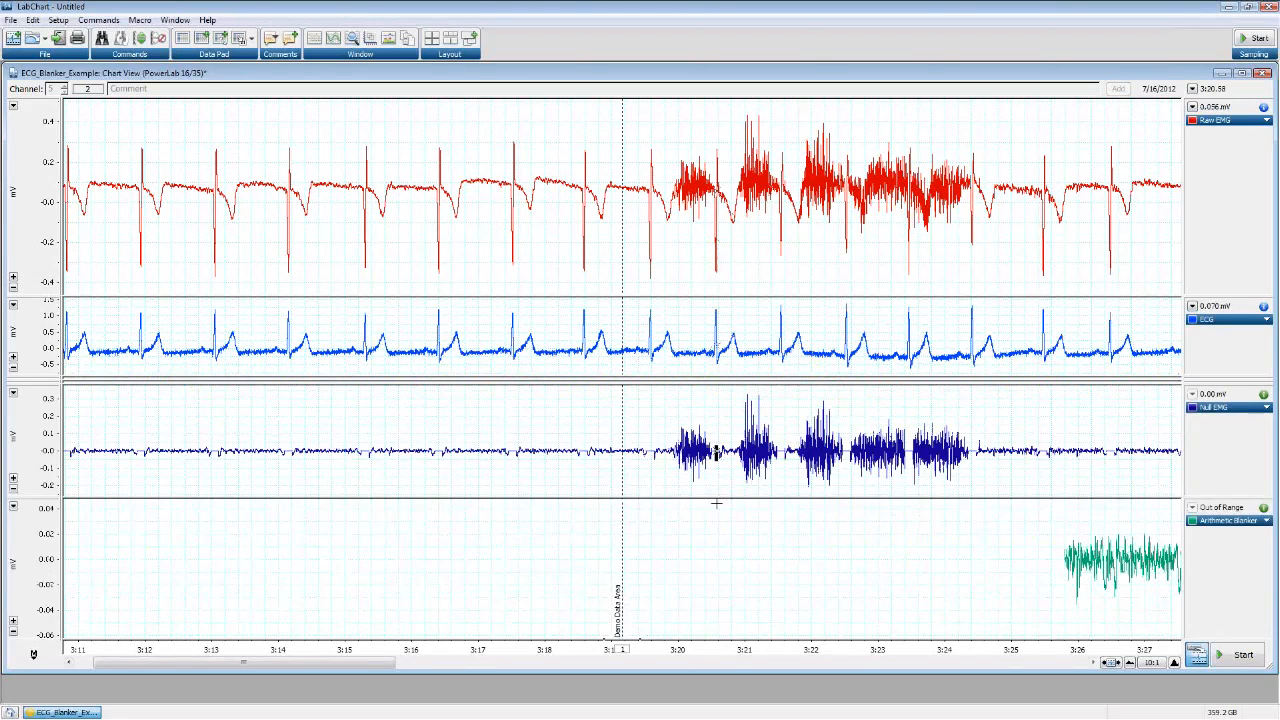
drag(888, 499, 888, 555)
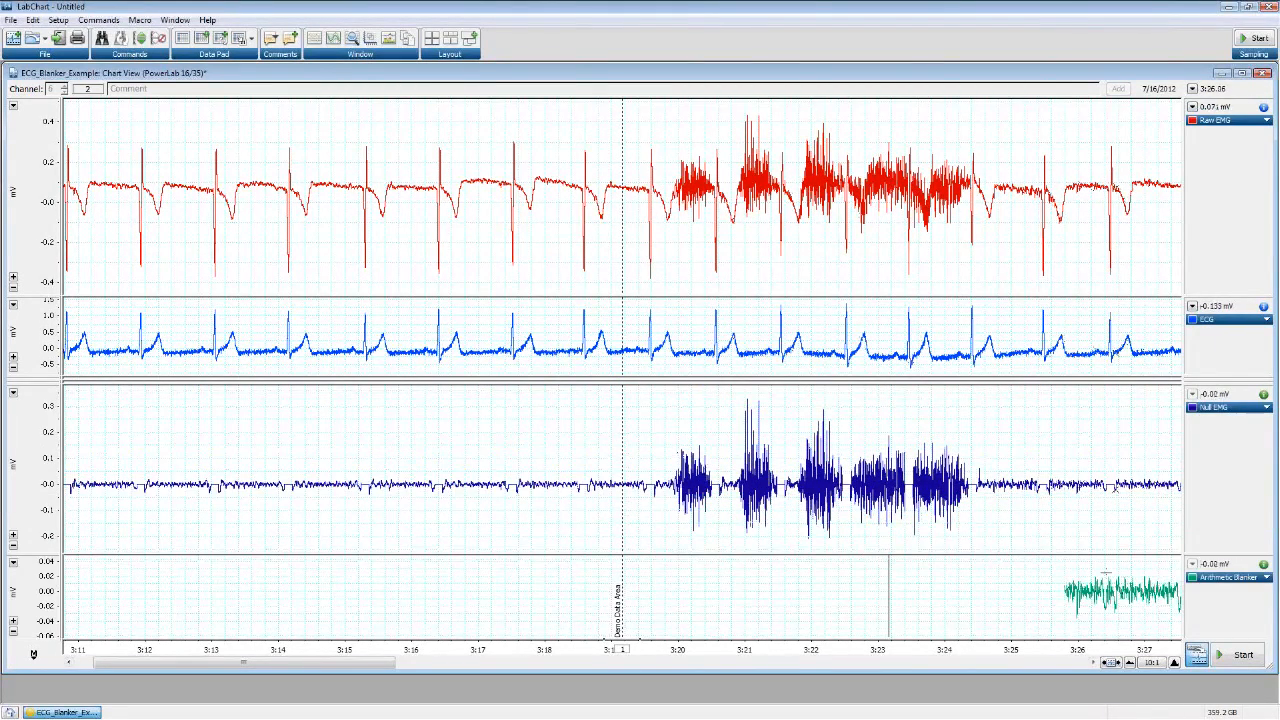
View the Arithmetic Blanker channel's Arithmetic formula and close its dialog
click(1230, 578)
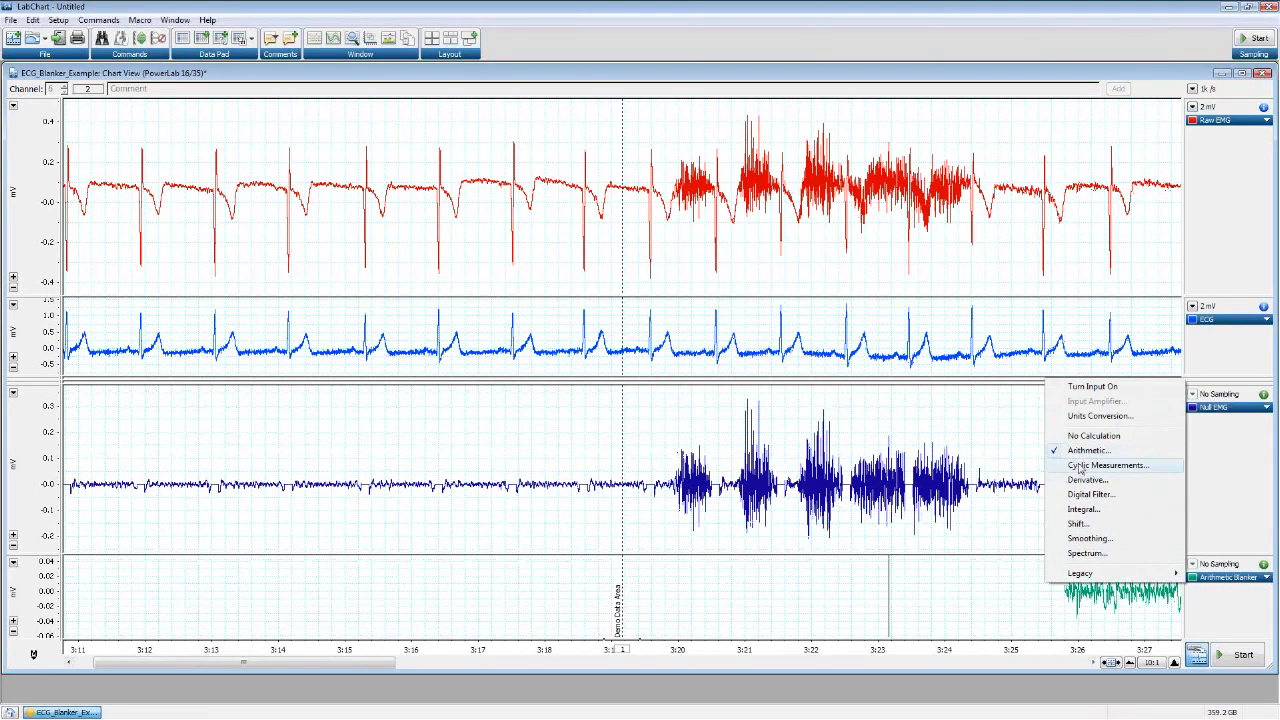
click(1086, 450)
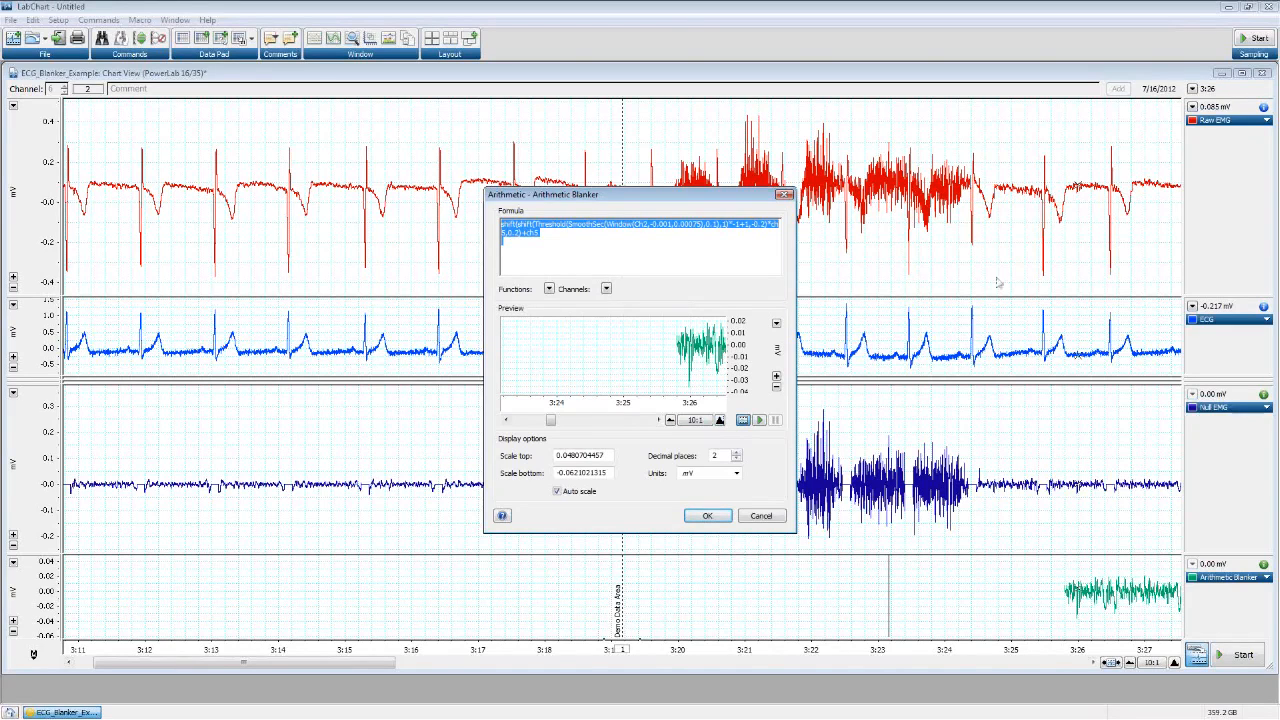
click(742, 519)
Highlight the EMG burst between about 3:38 and 3:41 in Null EMG and Arithmetic Blanker, and mark a blanked gap in Null EMG
drag(1050, 476, 1134, 547)
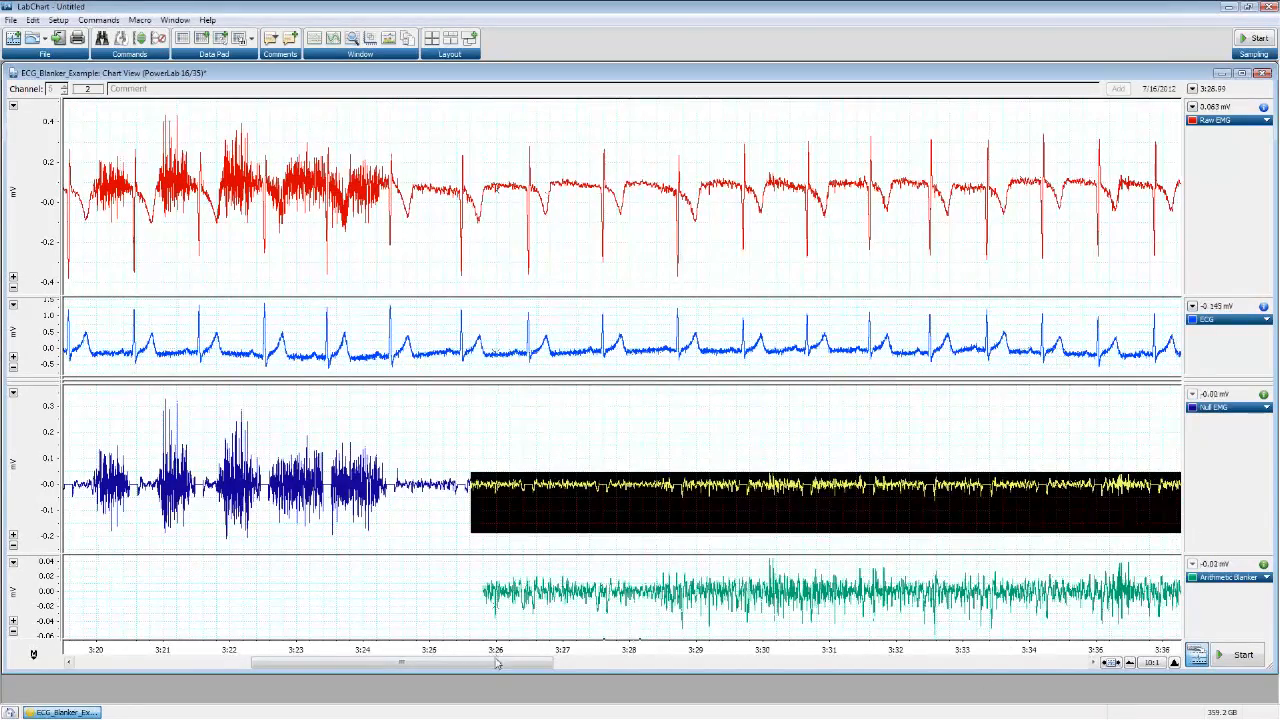
drag(495, 668, 681, 667)
click(688, 548)
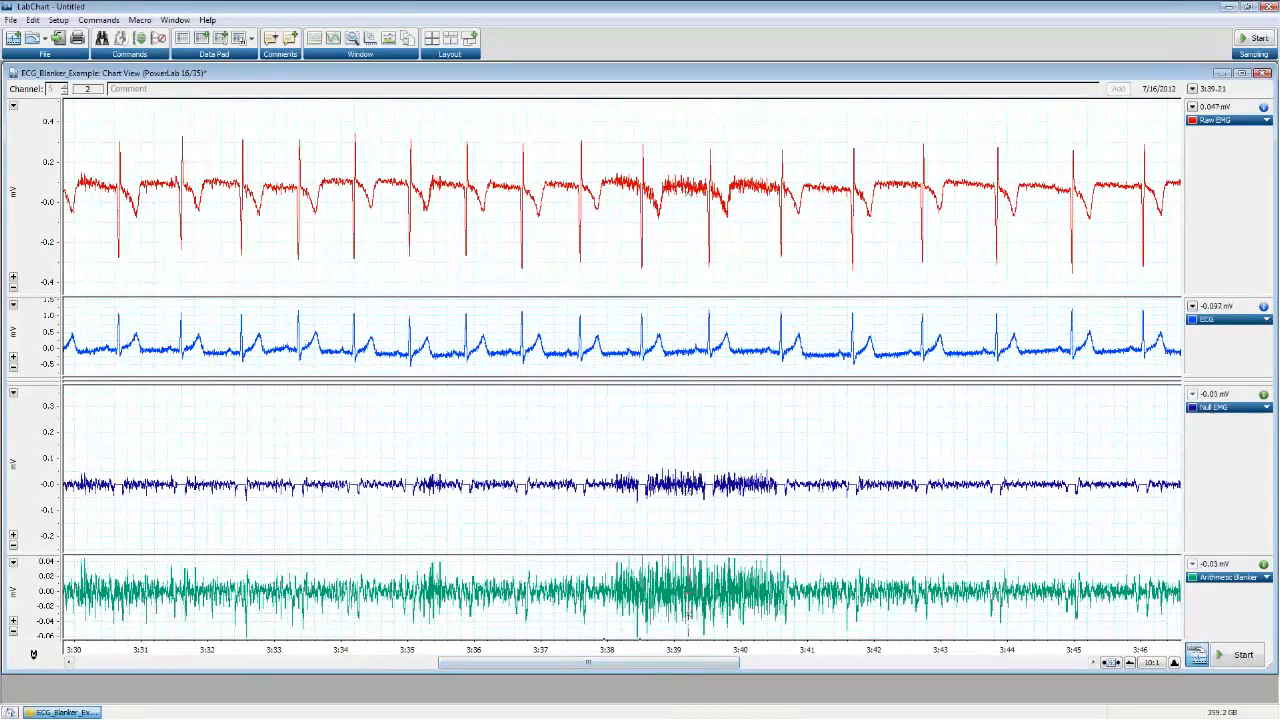
drag(597, 443, 805, 518)
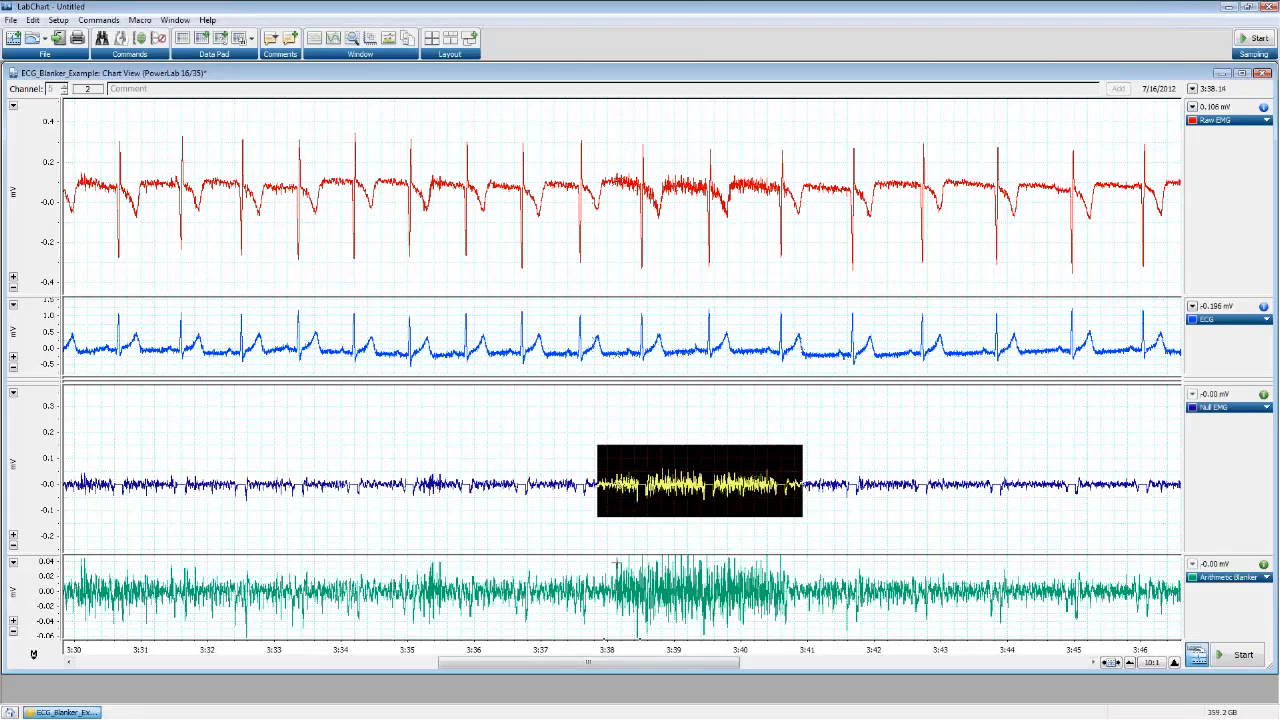
drag(617, 562, 752, 652)
click(710, 490)
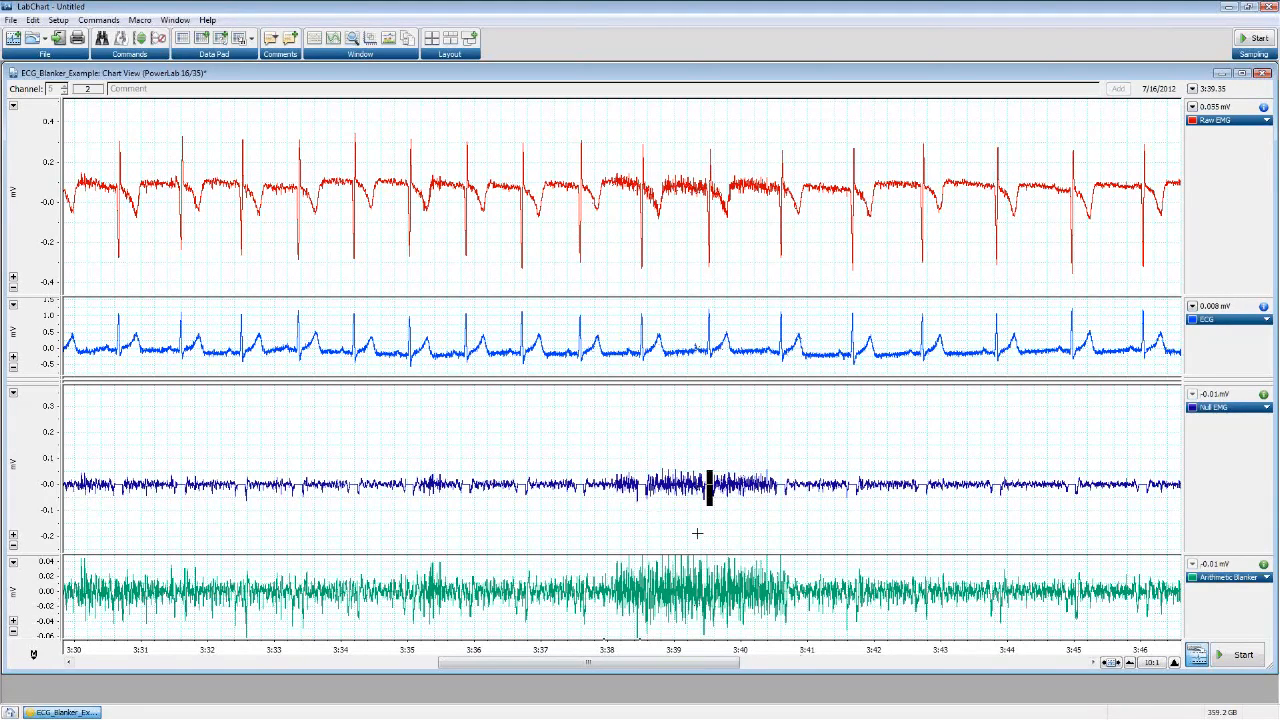
Review the Arithmetic Blanker formula with its dialog moved clear of the burst, mark the Null EMG gap near 3:38.5 and cancel the dialog
click(1230, 578)
click(646, 492)
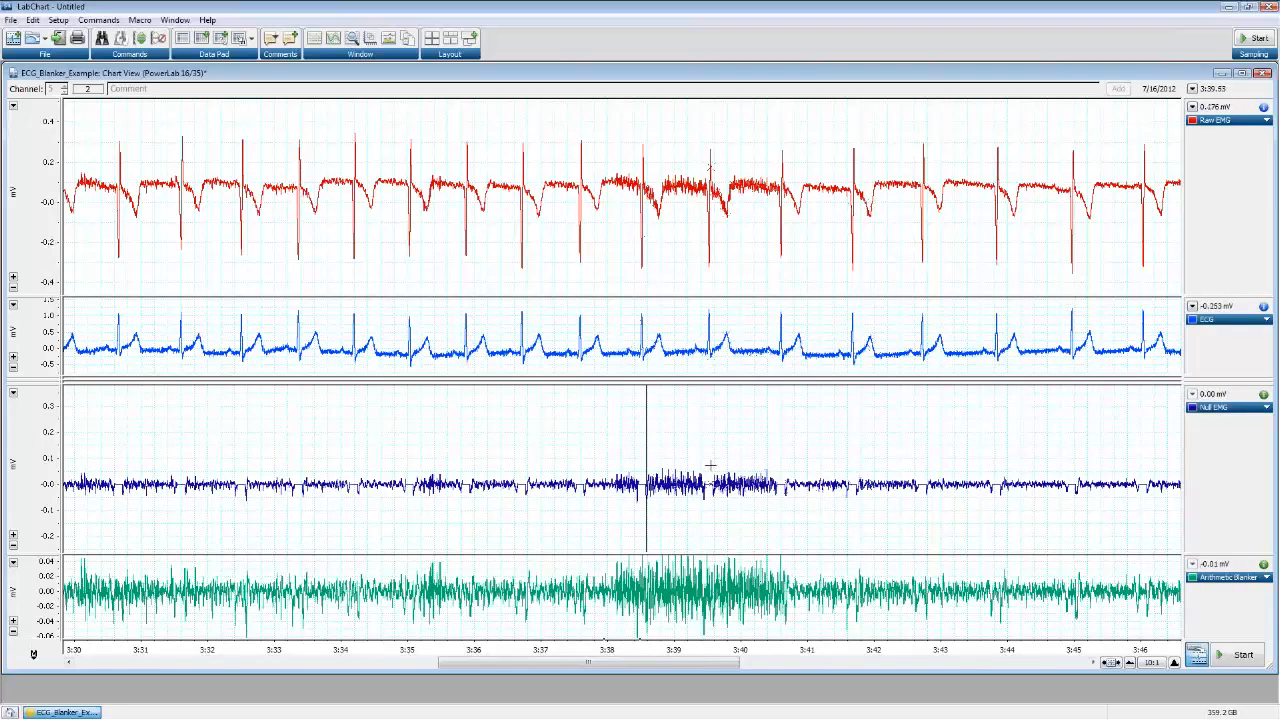
click(1230, 407)
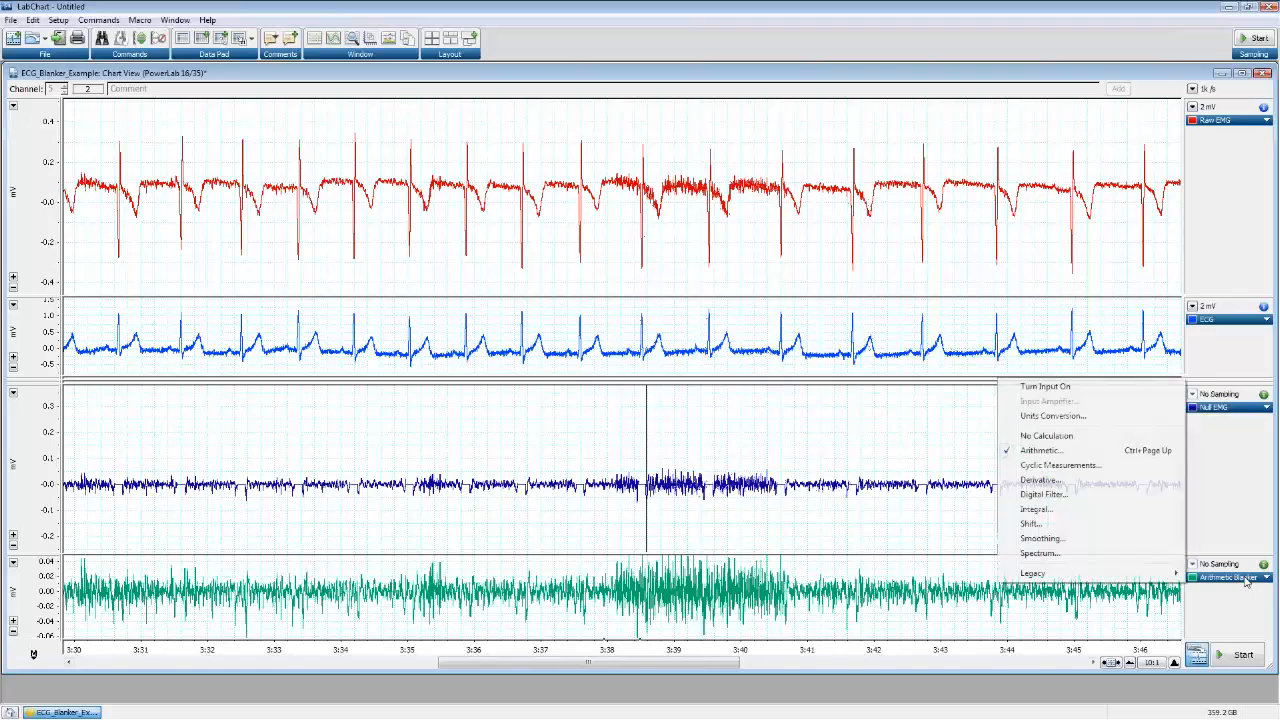
click(1077, 451)
drag(581, 203, 150, 146)
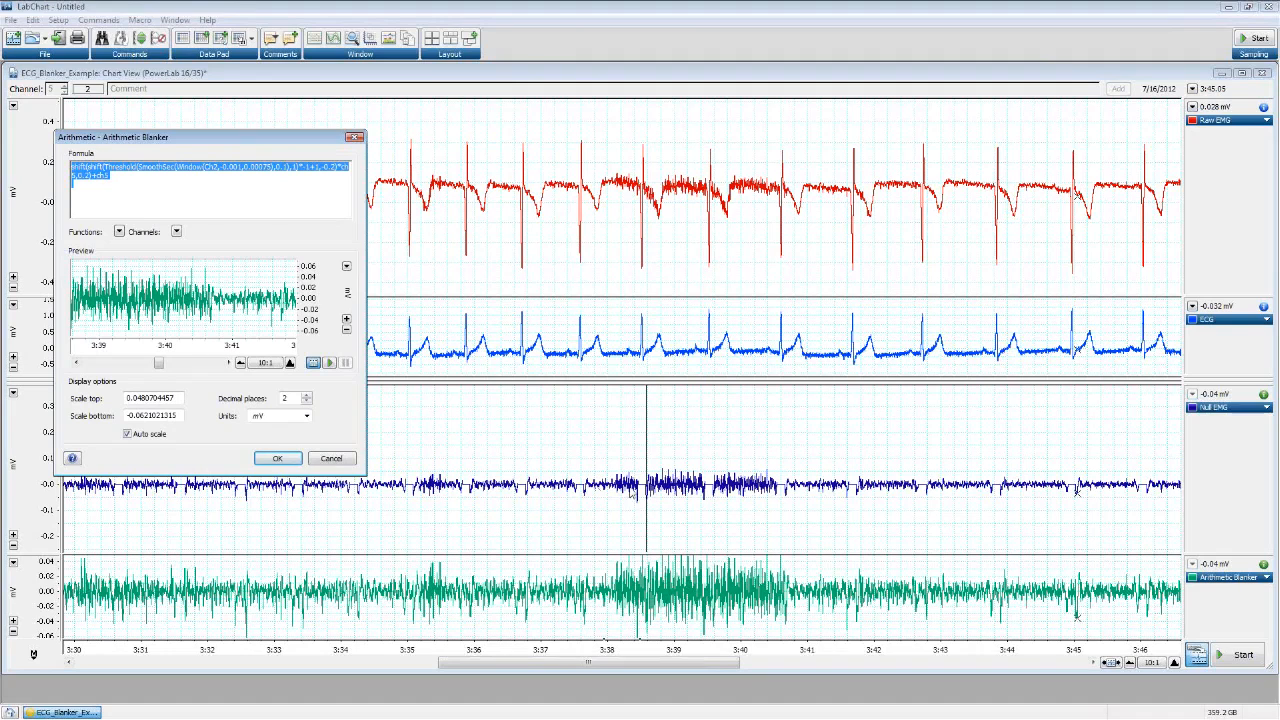
click(635, 473)
click(331, 458)
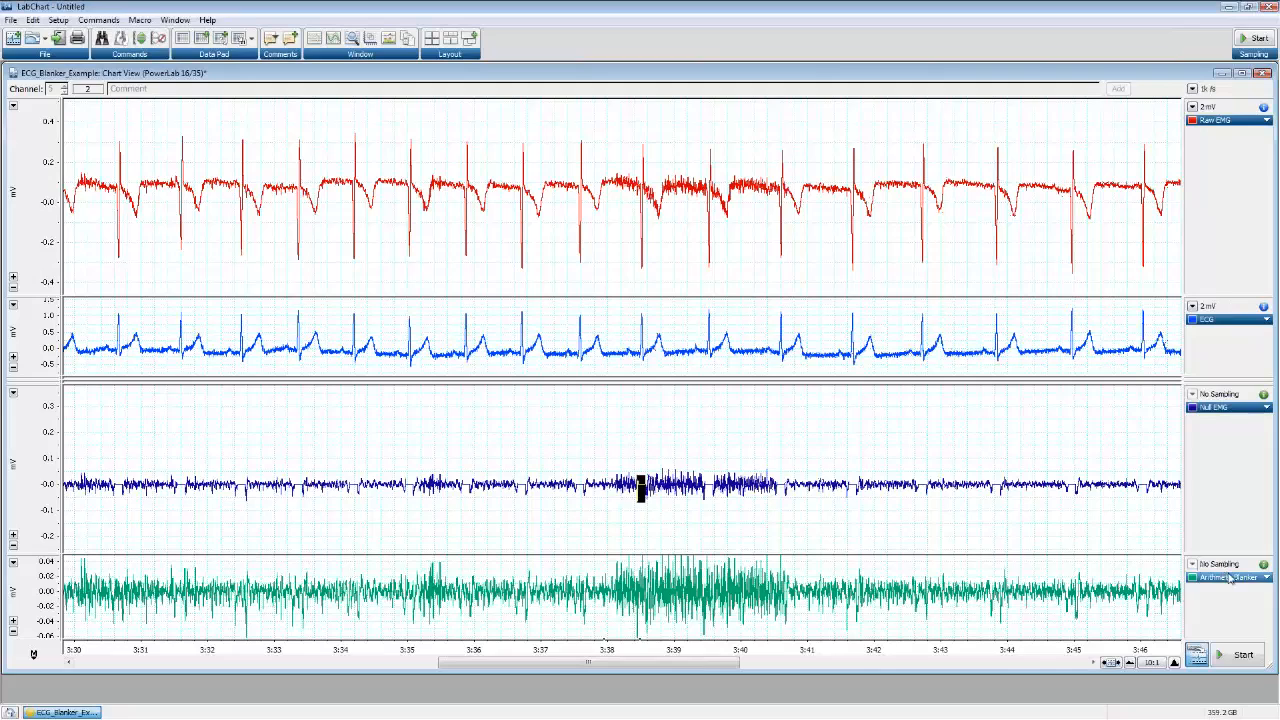
Auto scale all channels and enlarge Arithmetic Blanker to highlight its burst from about 3:37.6 to 3:41.5
click(140, 38)
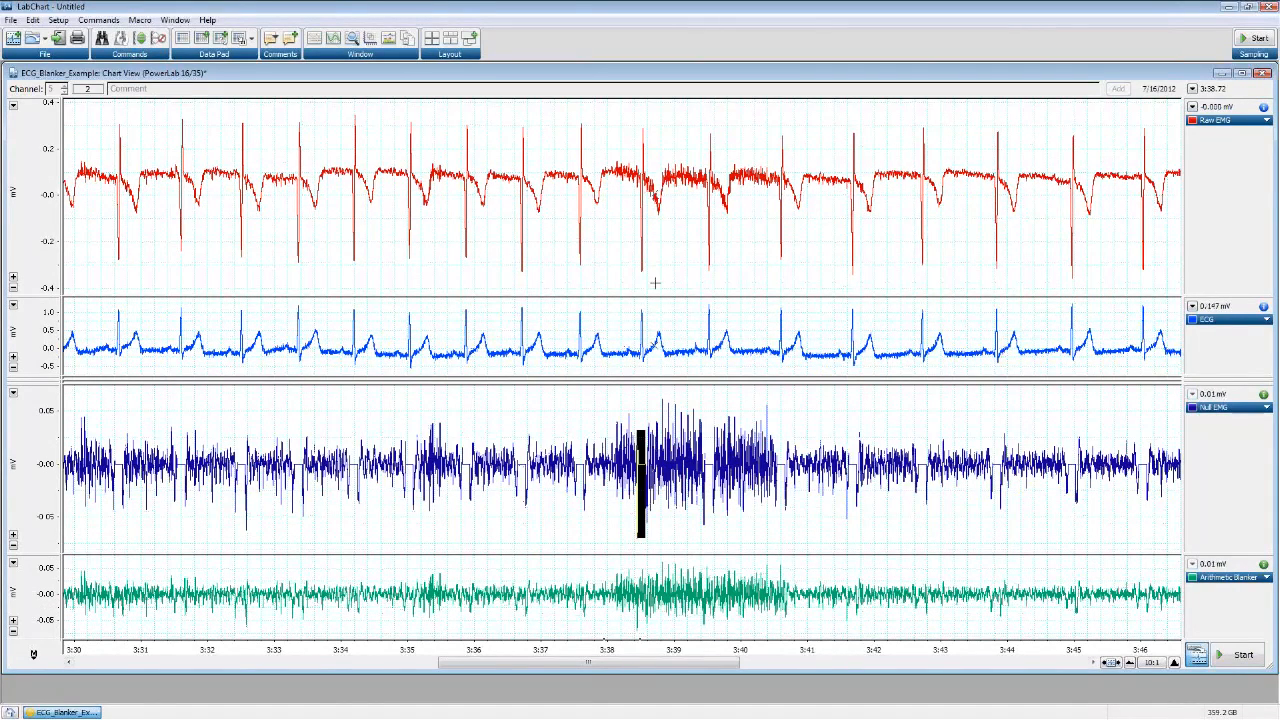
drag(604, 553, 716, 523)
drag(579, 580, 838, 580)
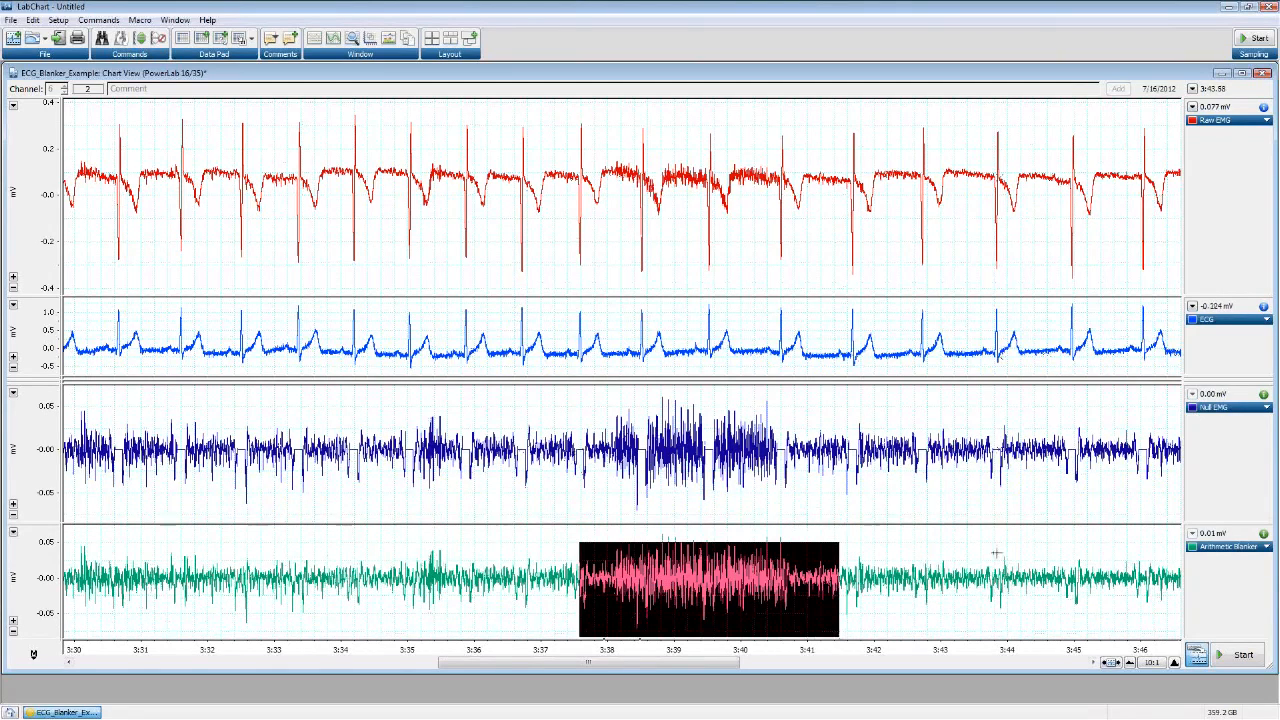
mouse_move(960, 523)
mouse_down()
mouse_move(960, 478)
mouse_move(957, 523)
mouse_up()
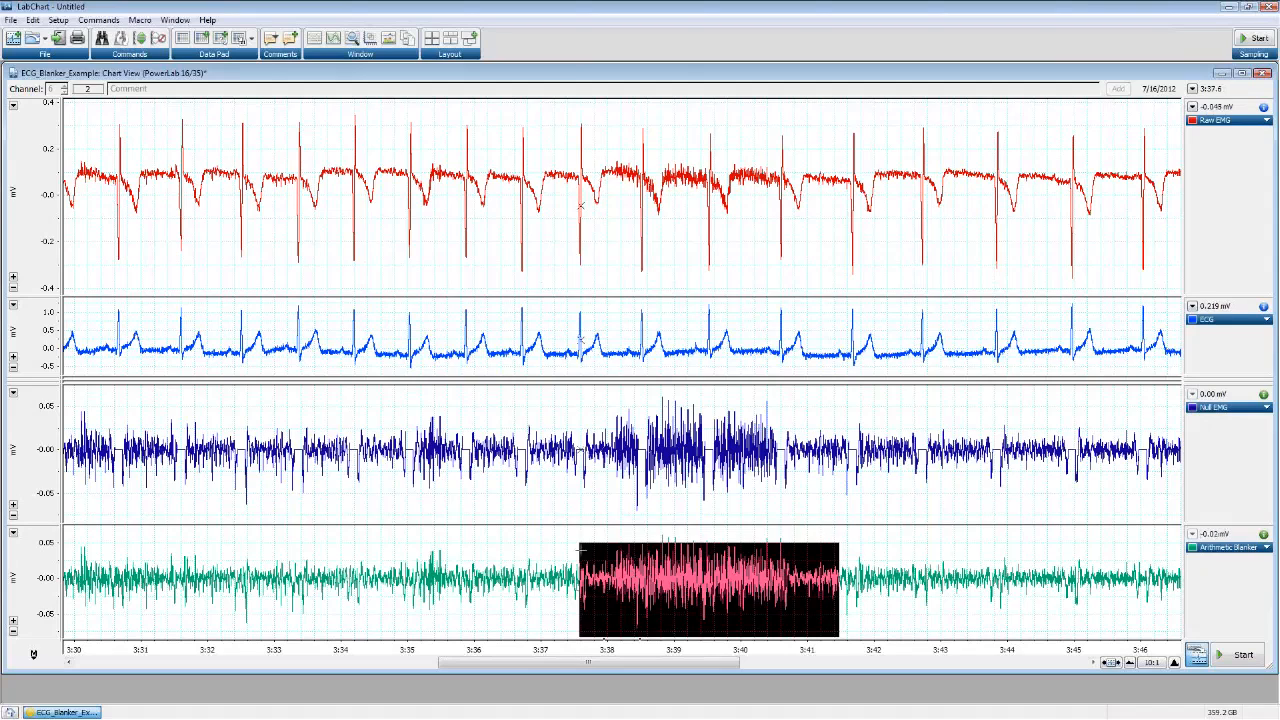
Highlight the burst in Arithmetic Blanker from about 3:37.5 to 3:41.8, and in the enlarged ECG Blanker output channel from about 3:38.4 to 3:40.7
click(580, 549)
drag(573, 535, 858, 628)
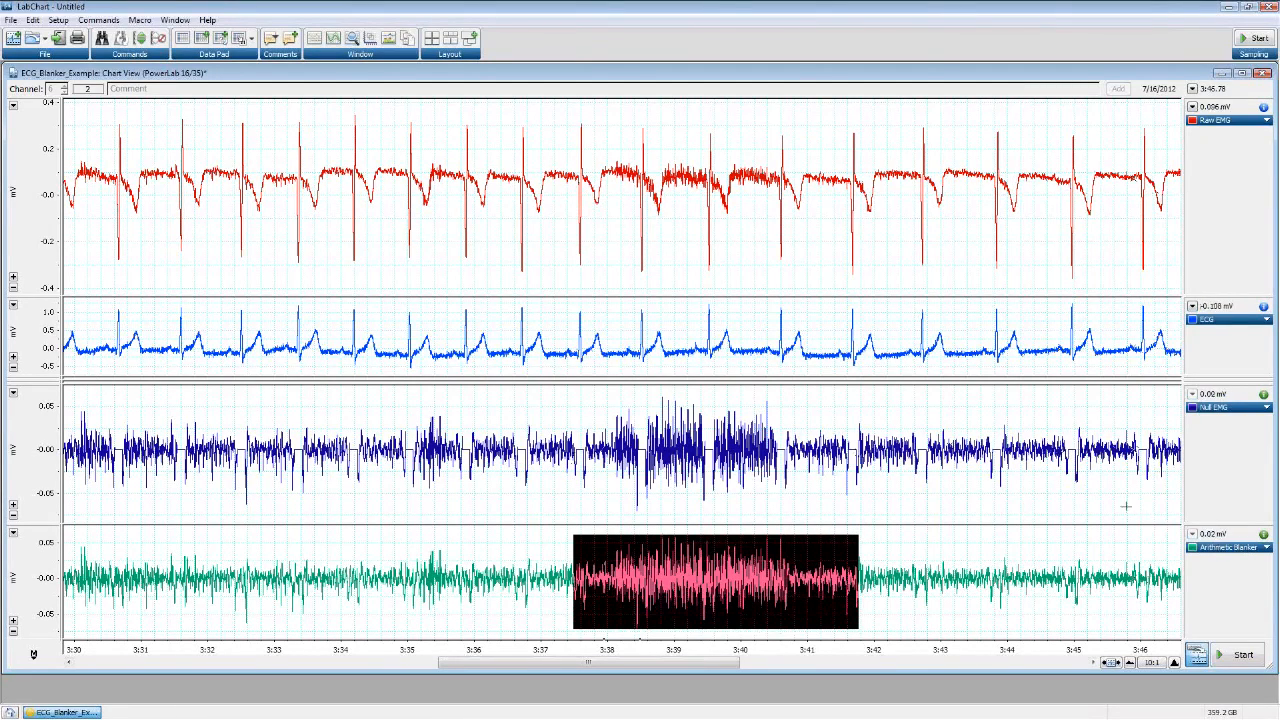
drag(923, 384, 846, 388)
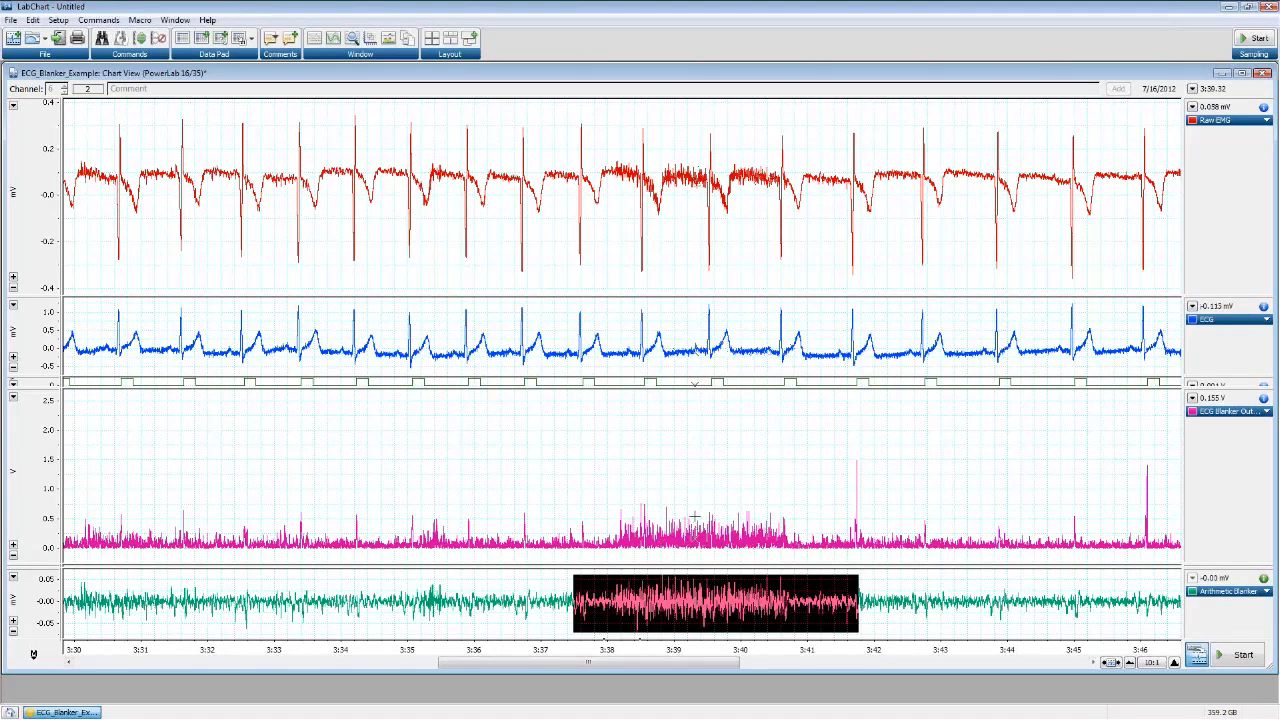
drag(631, 470, 784, 558)
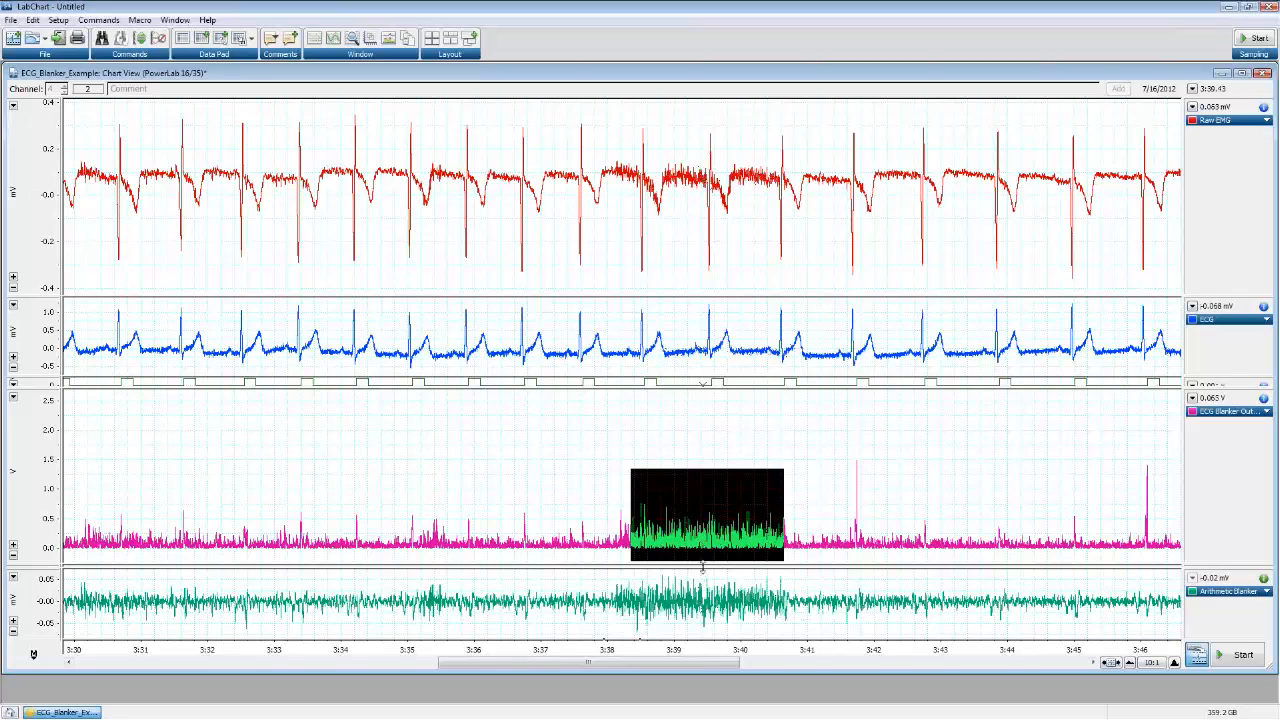
Resize the channels to enlarge Null EMG and Raw EMG, collapsing the ECG and ECG Blanker output channels between them
drag(703, 569, 702, 597)
drag(701, 528, 701, 416)
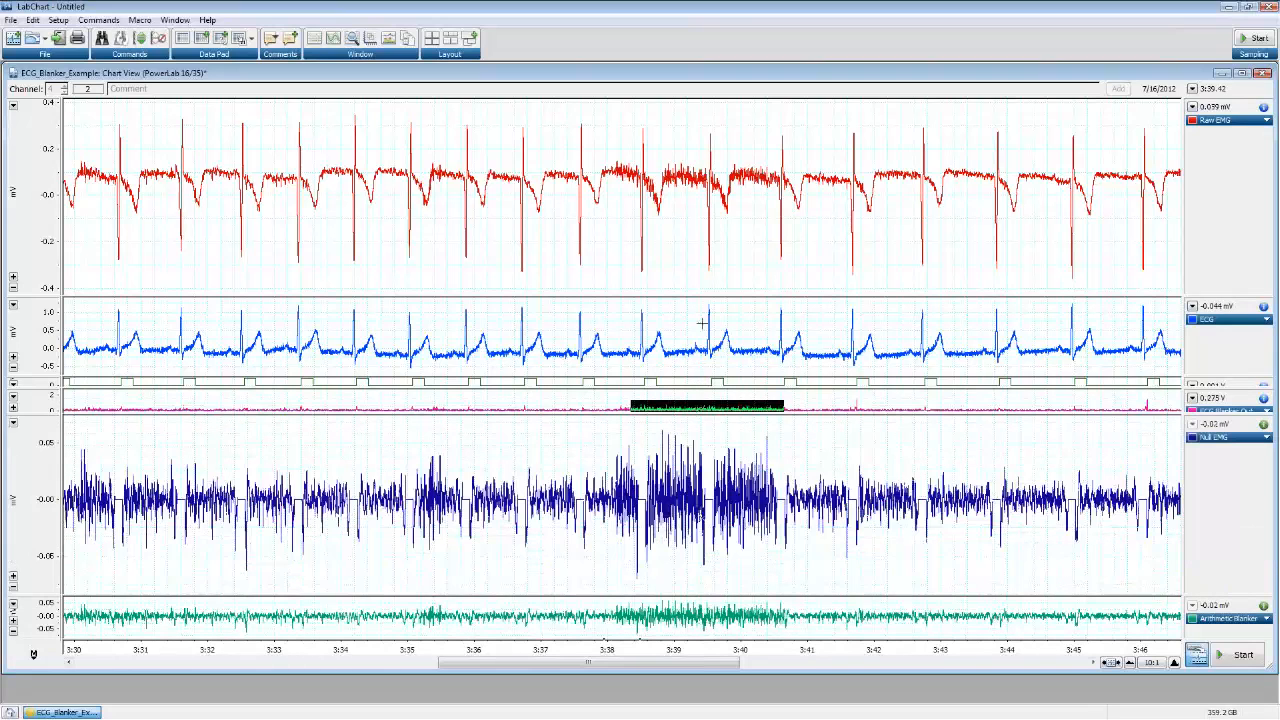
click(702, 299)
drag(702, 296, 694, 410)
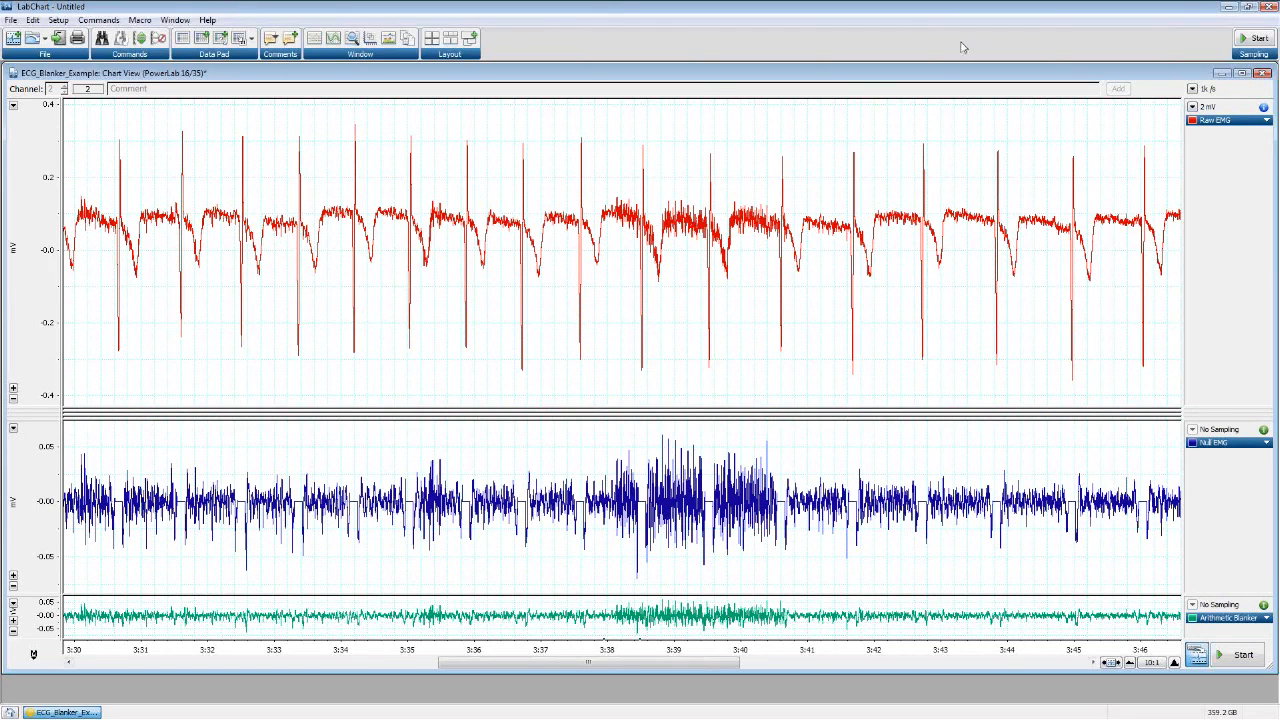
Open the Arithmetic calculation dialog for the Raw EMG channel
click(1236, 124)
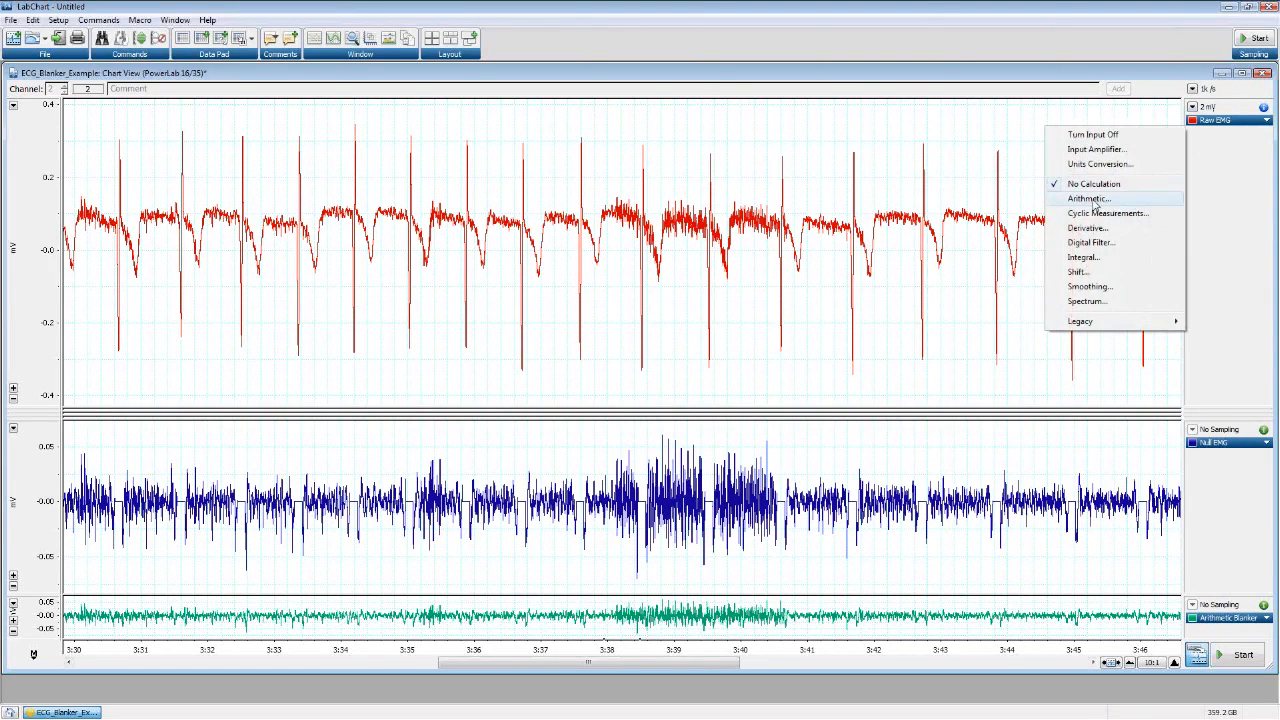
click(1096, 200)
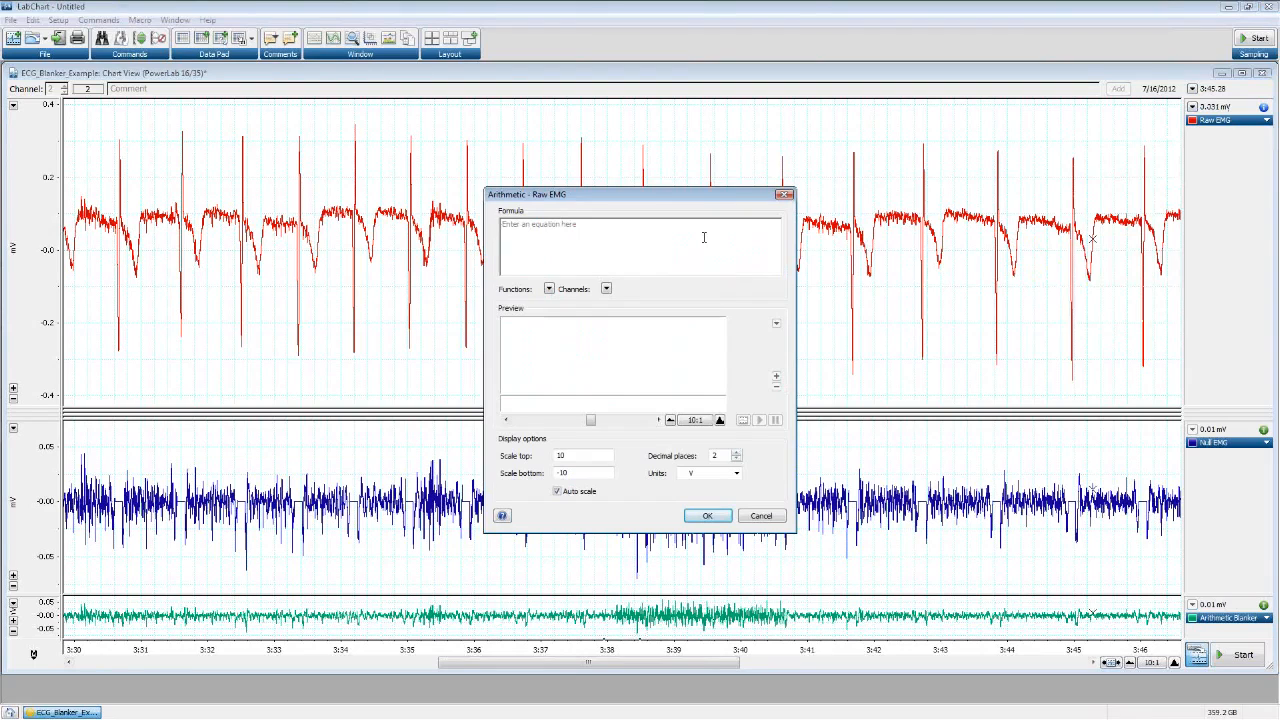